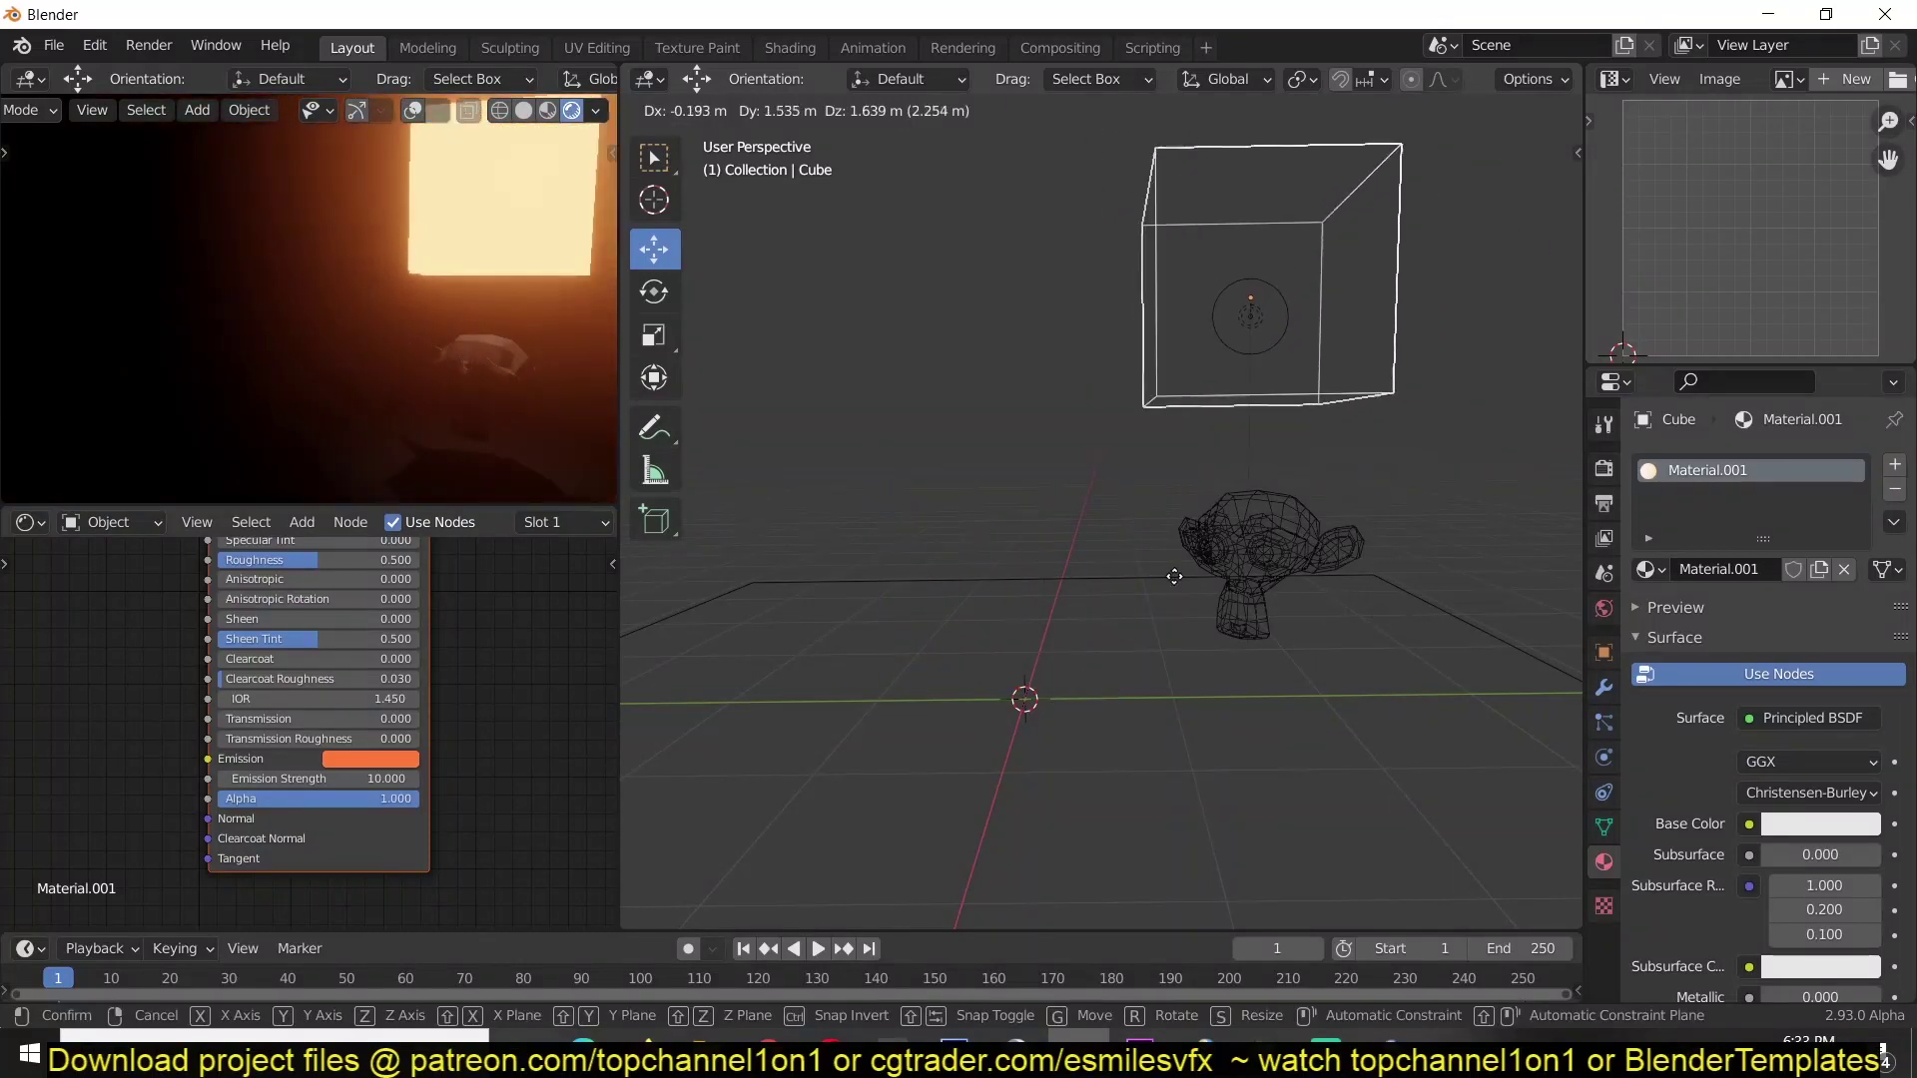
# Start moving the glowing cube with G, then cancel so it returns to its place.
pyautogui.rightClick(1018, 650)
pyautogui.scroll(-3, 1019, 650)
pyautogui.press('g')
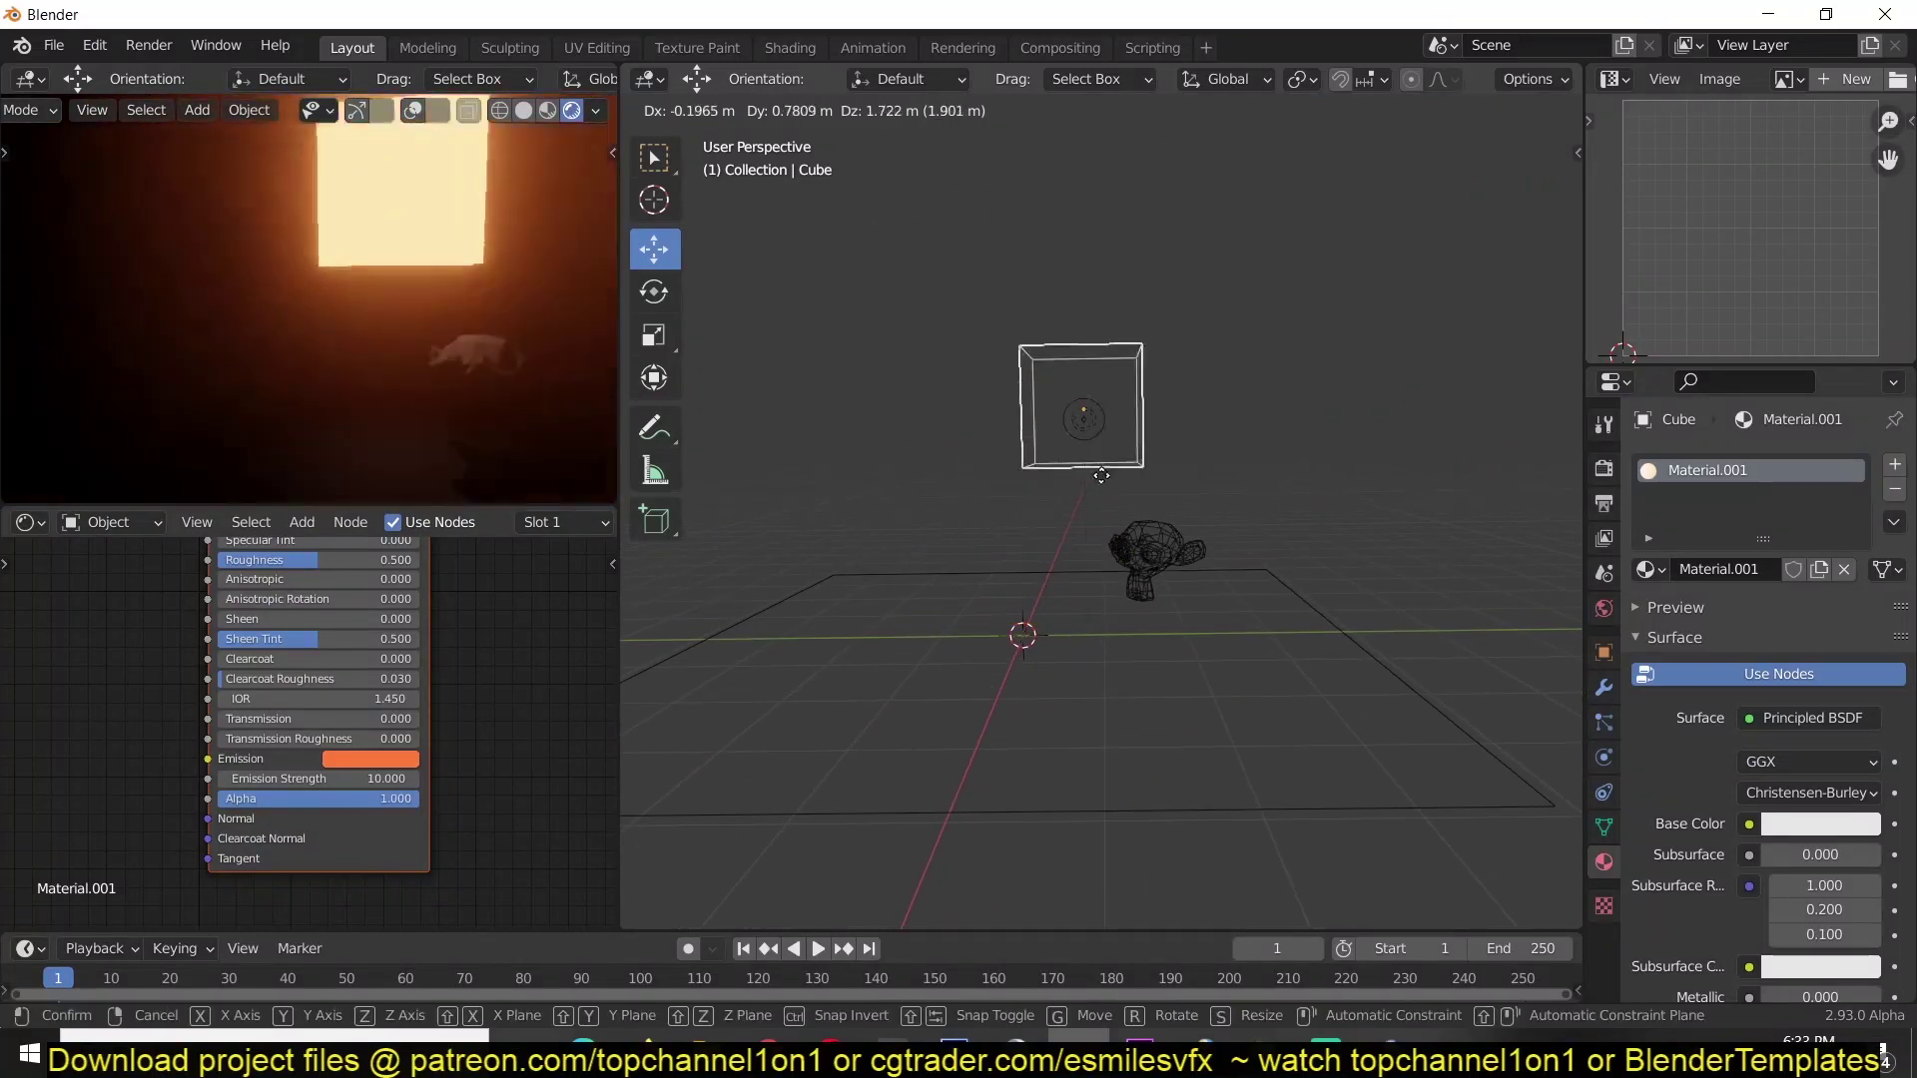
# Add a cube, scale it to about 0.51, and raise it onto the grey plane.
pyautogui.click(1048, 492)
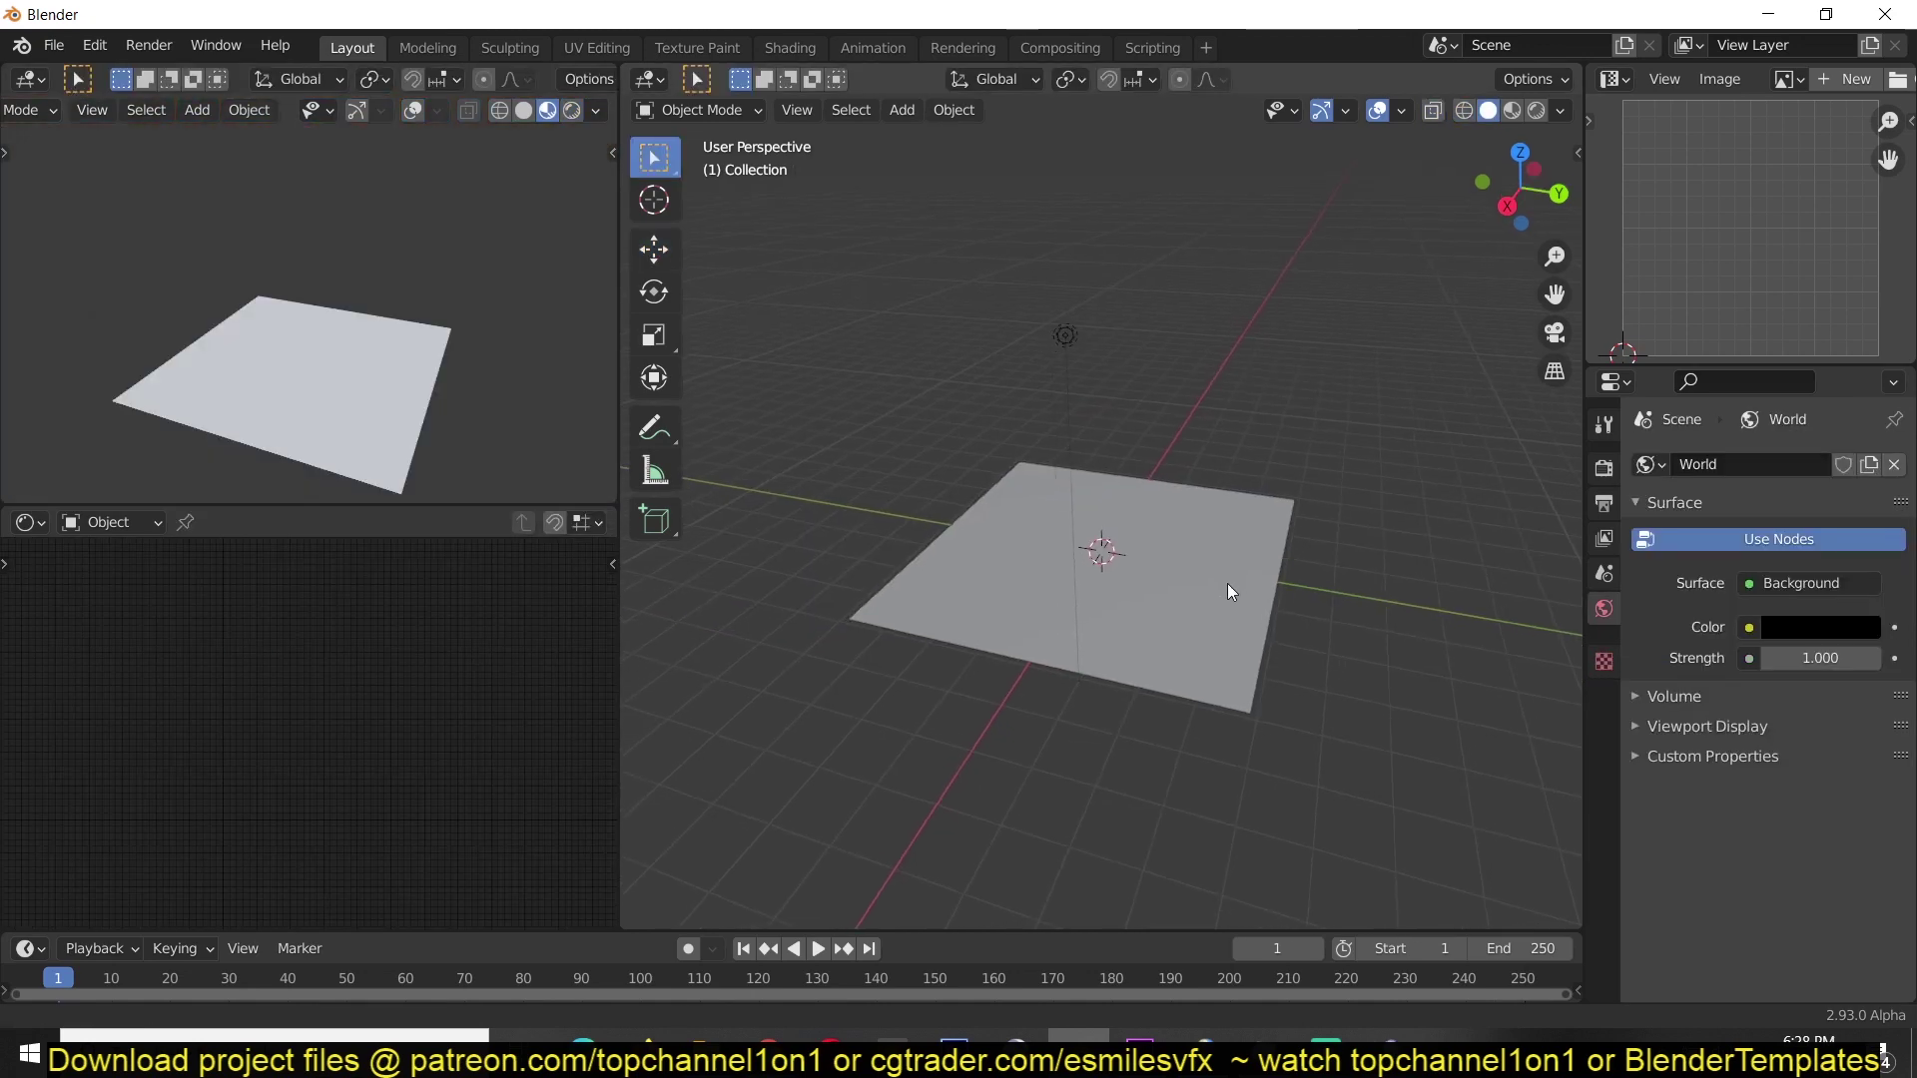
pyautogui.click(1226, 583)
pyautogui.hotkey('shift', 'a')
pyautogui.moveTo(1093, 523)
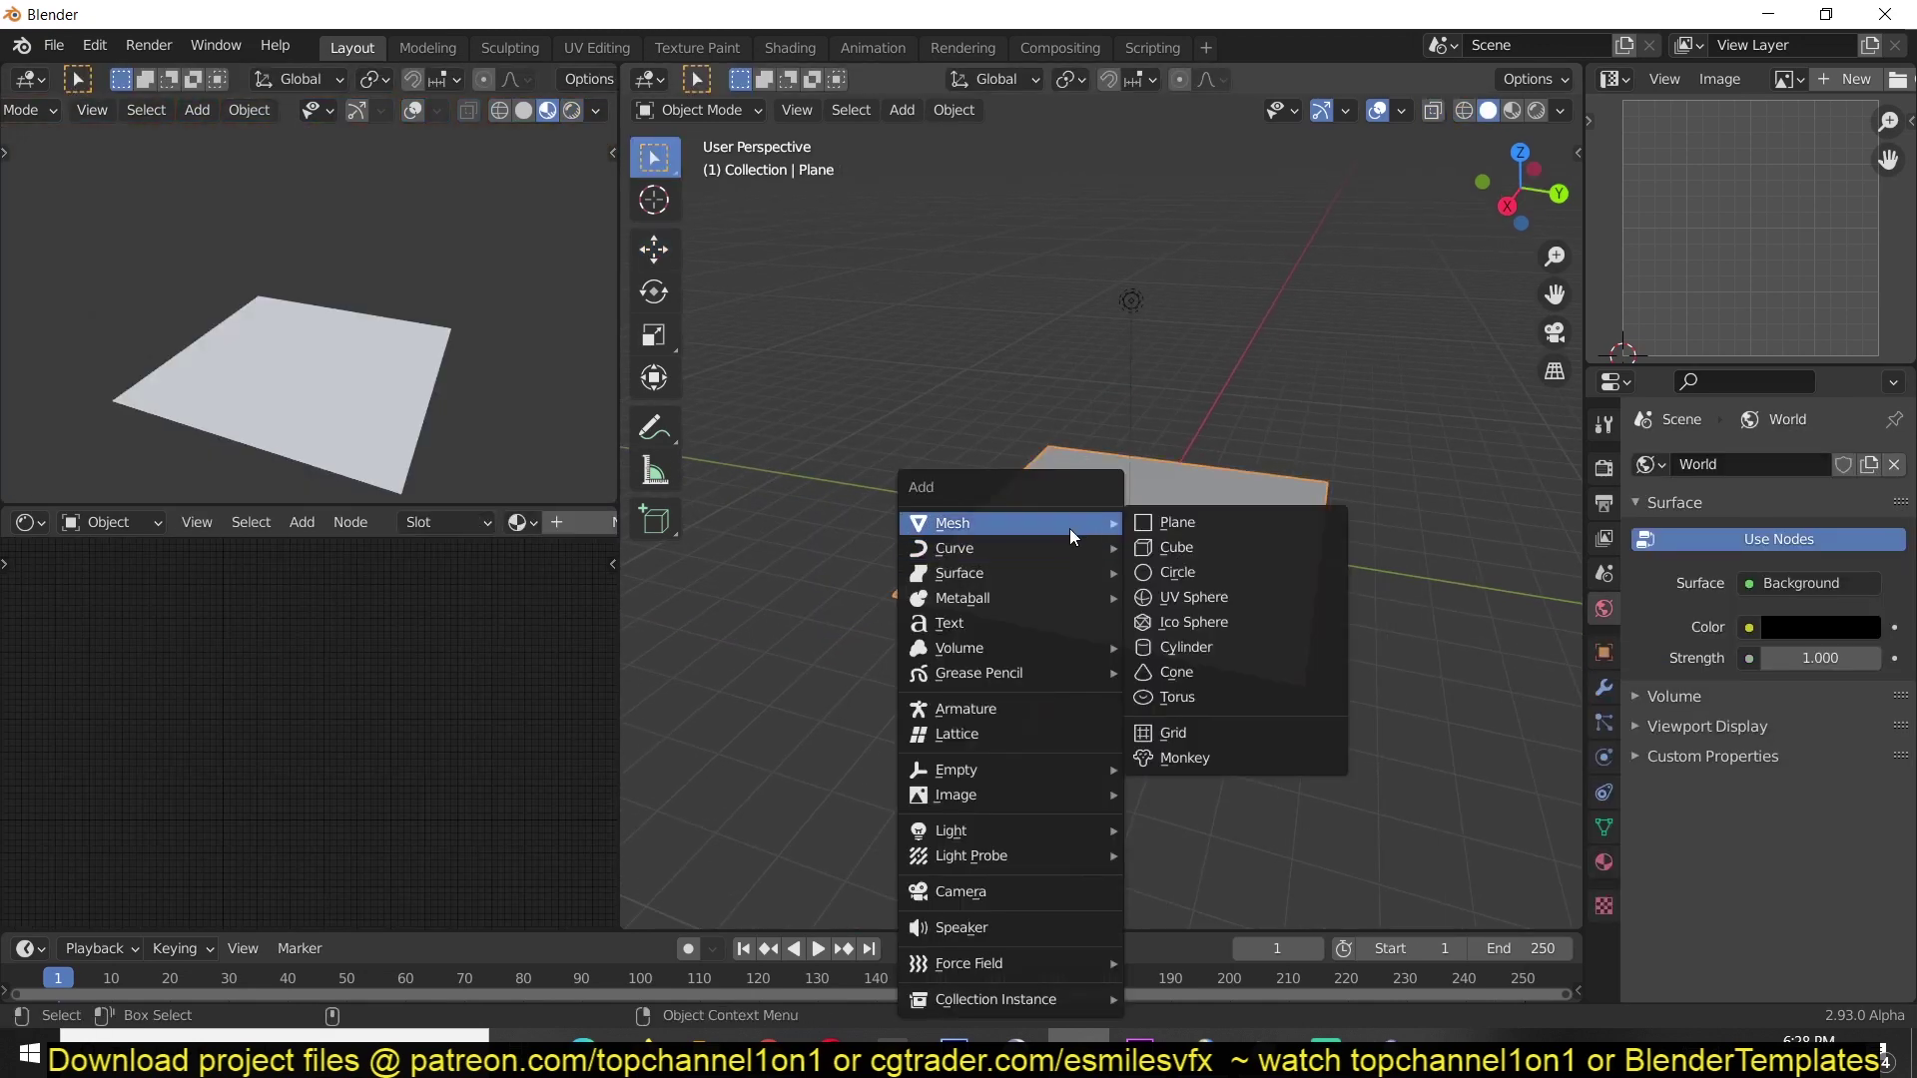
pyautogui.click(1193, 548)
pyautogui.press('s')
pyautogui.click(1238, 627)
pyautogui.press('g')
pyautogui.press('z')
pyautogui.click(972, 486)
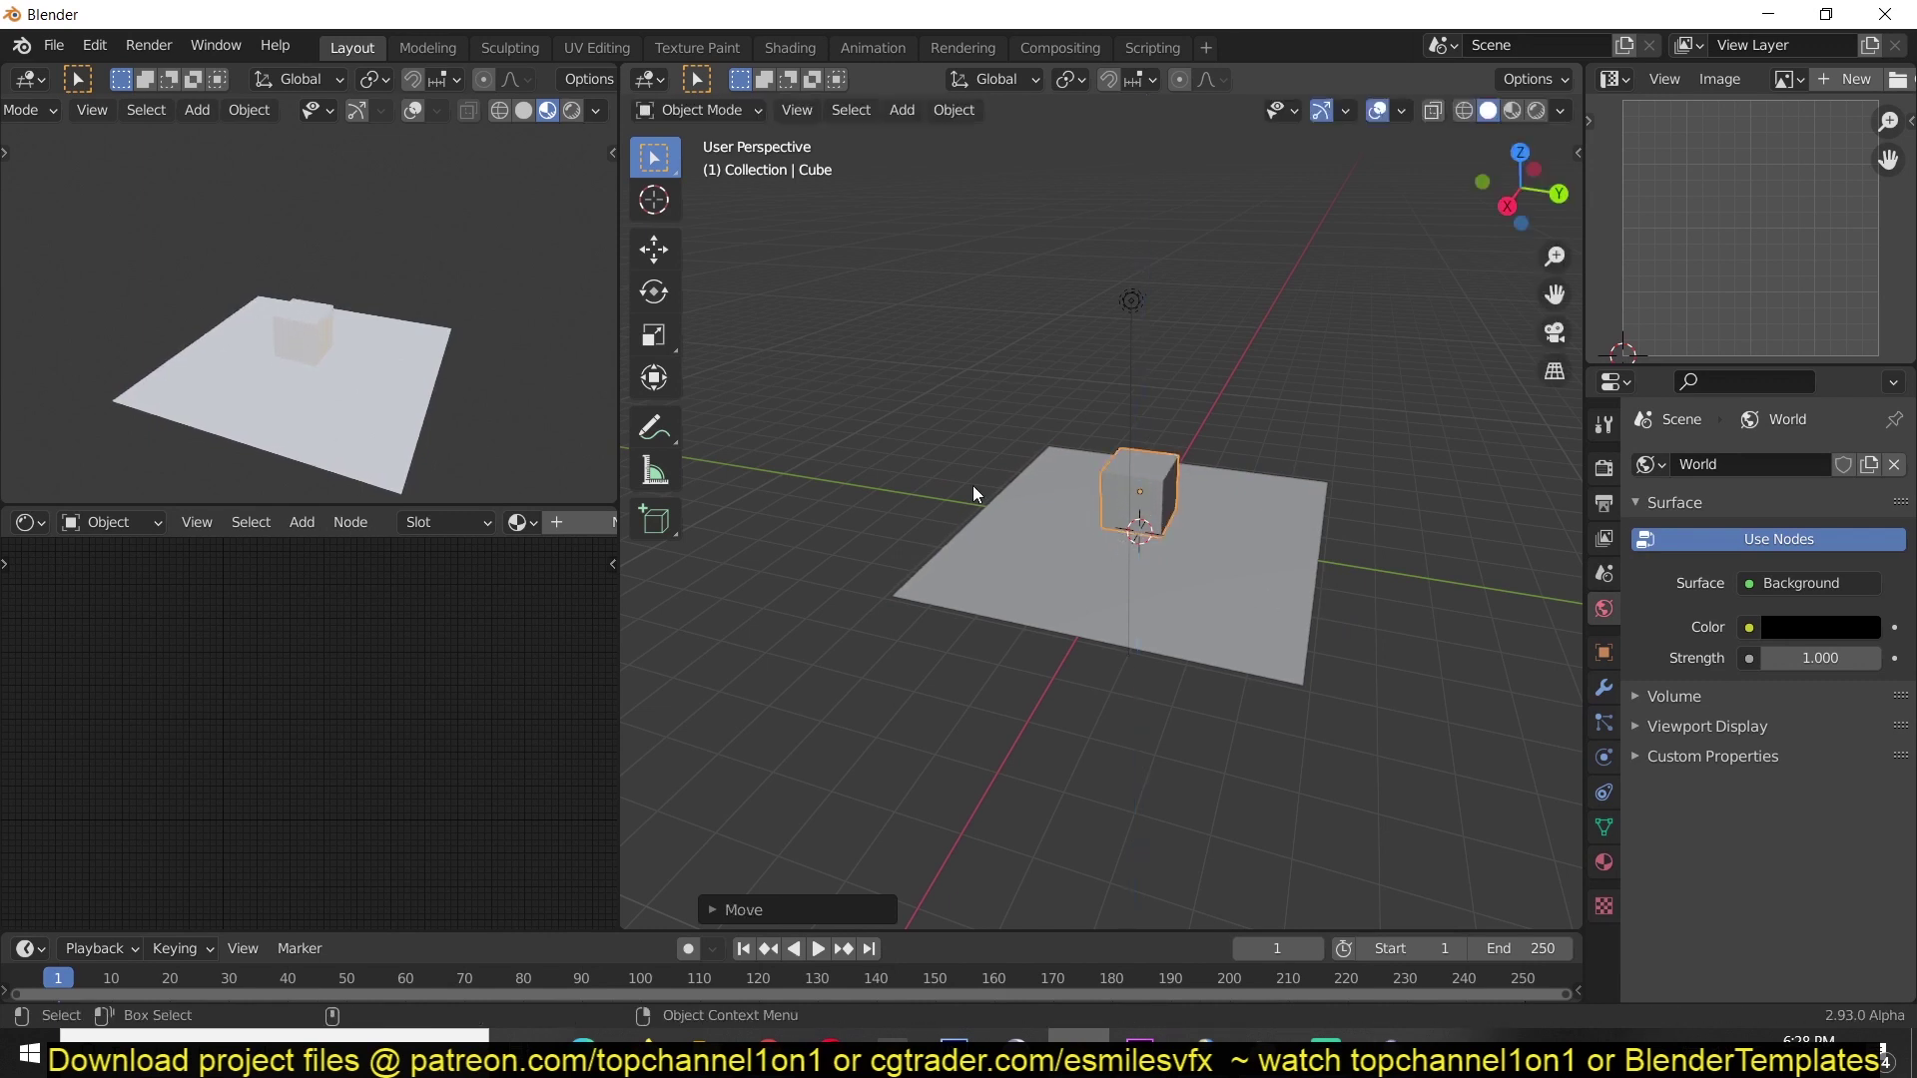
pyautogui.moveTo(972, 485); pyautogui.dragTo(899, 529, button='middle')
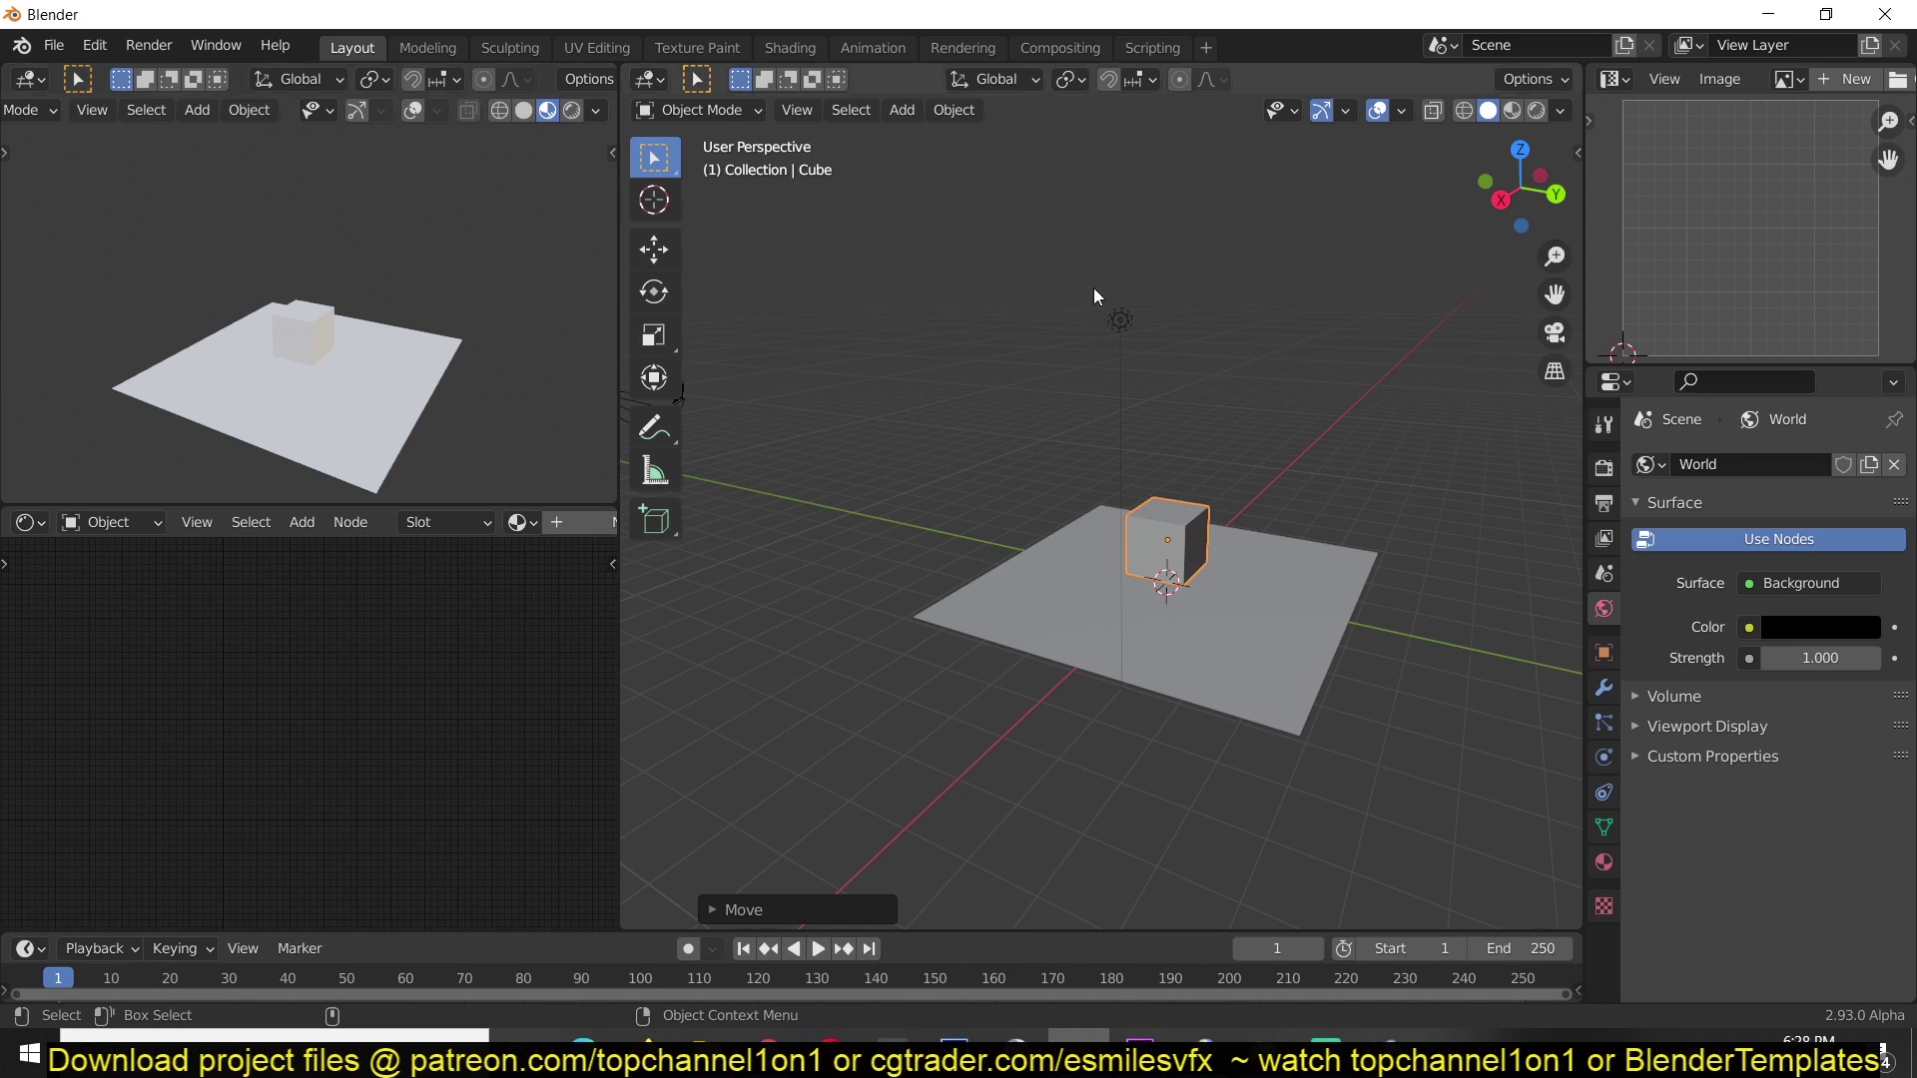
# Delete the scene's light and check the World background colour and strength.
pyautogui.moveTo(1085, 259); pyautogui.dragTo(1159, 367)
pyautogui.press('Delete')
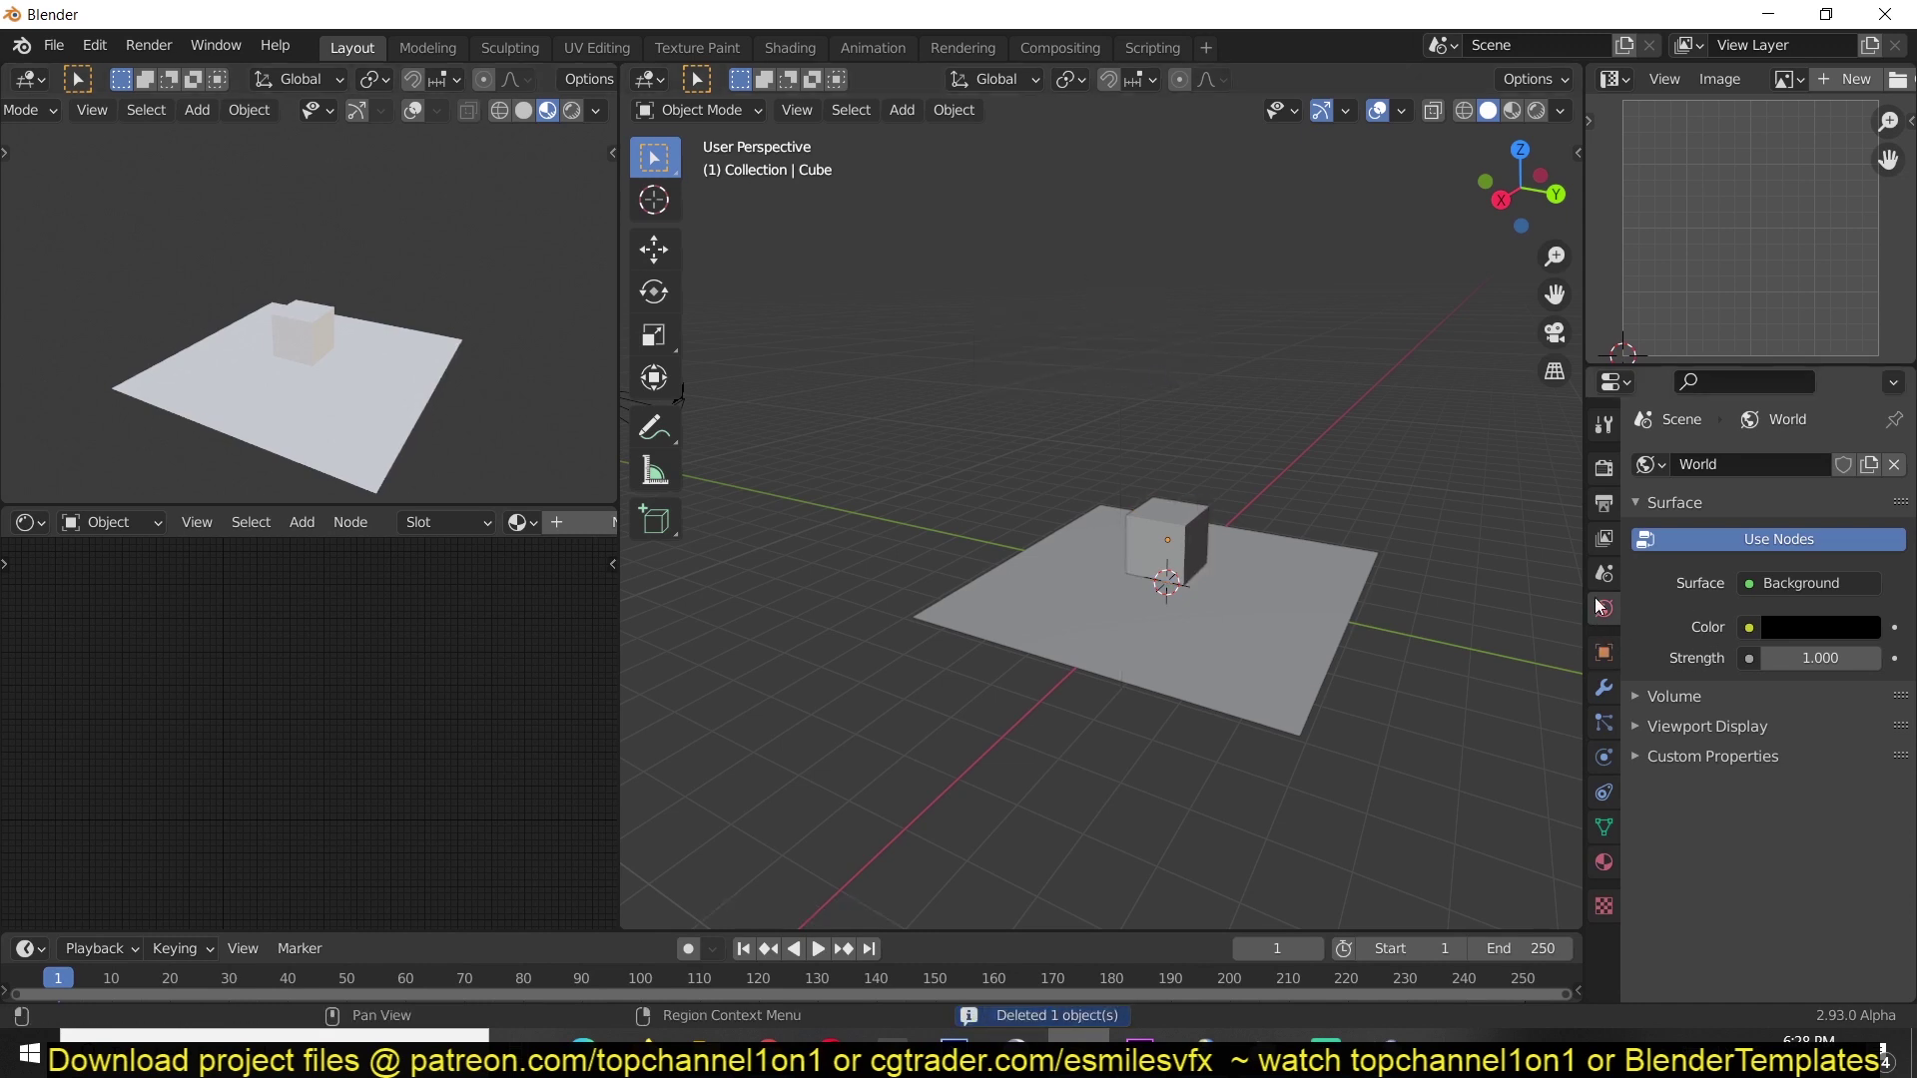
pyautogui.click(1807, 633)
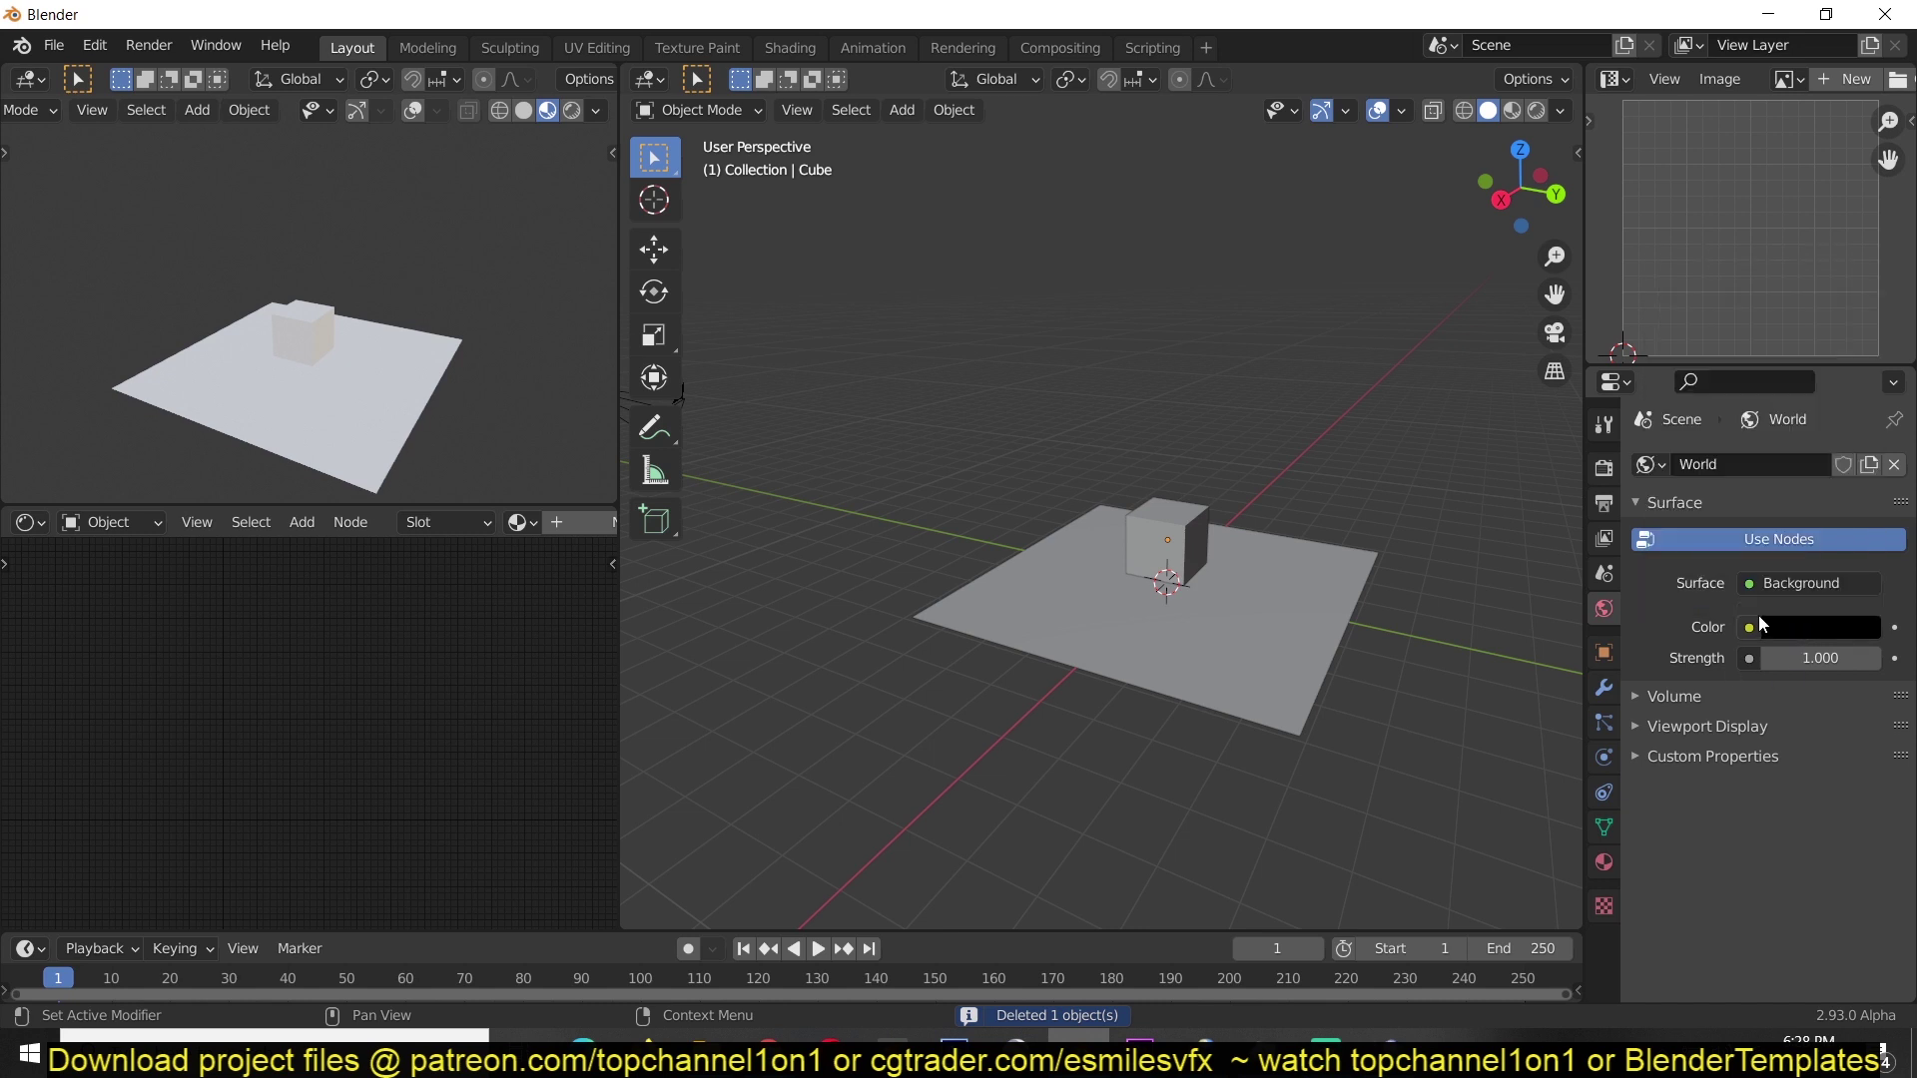
pyautogui.click(1815, 656)
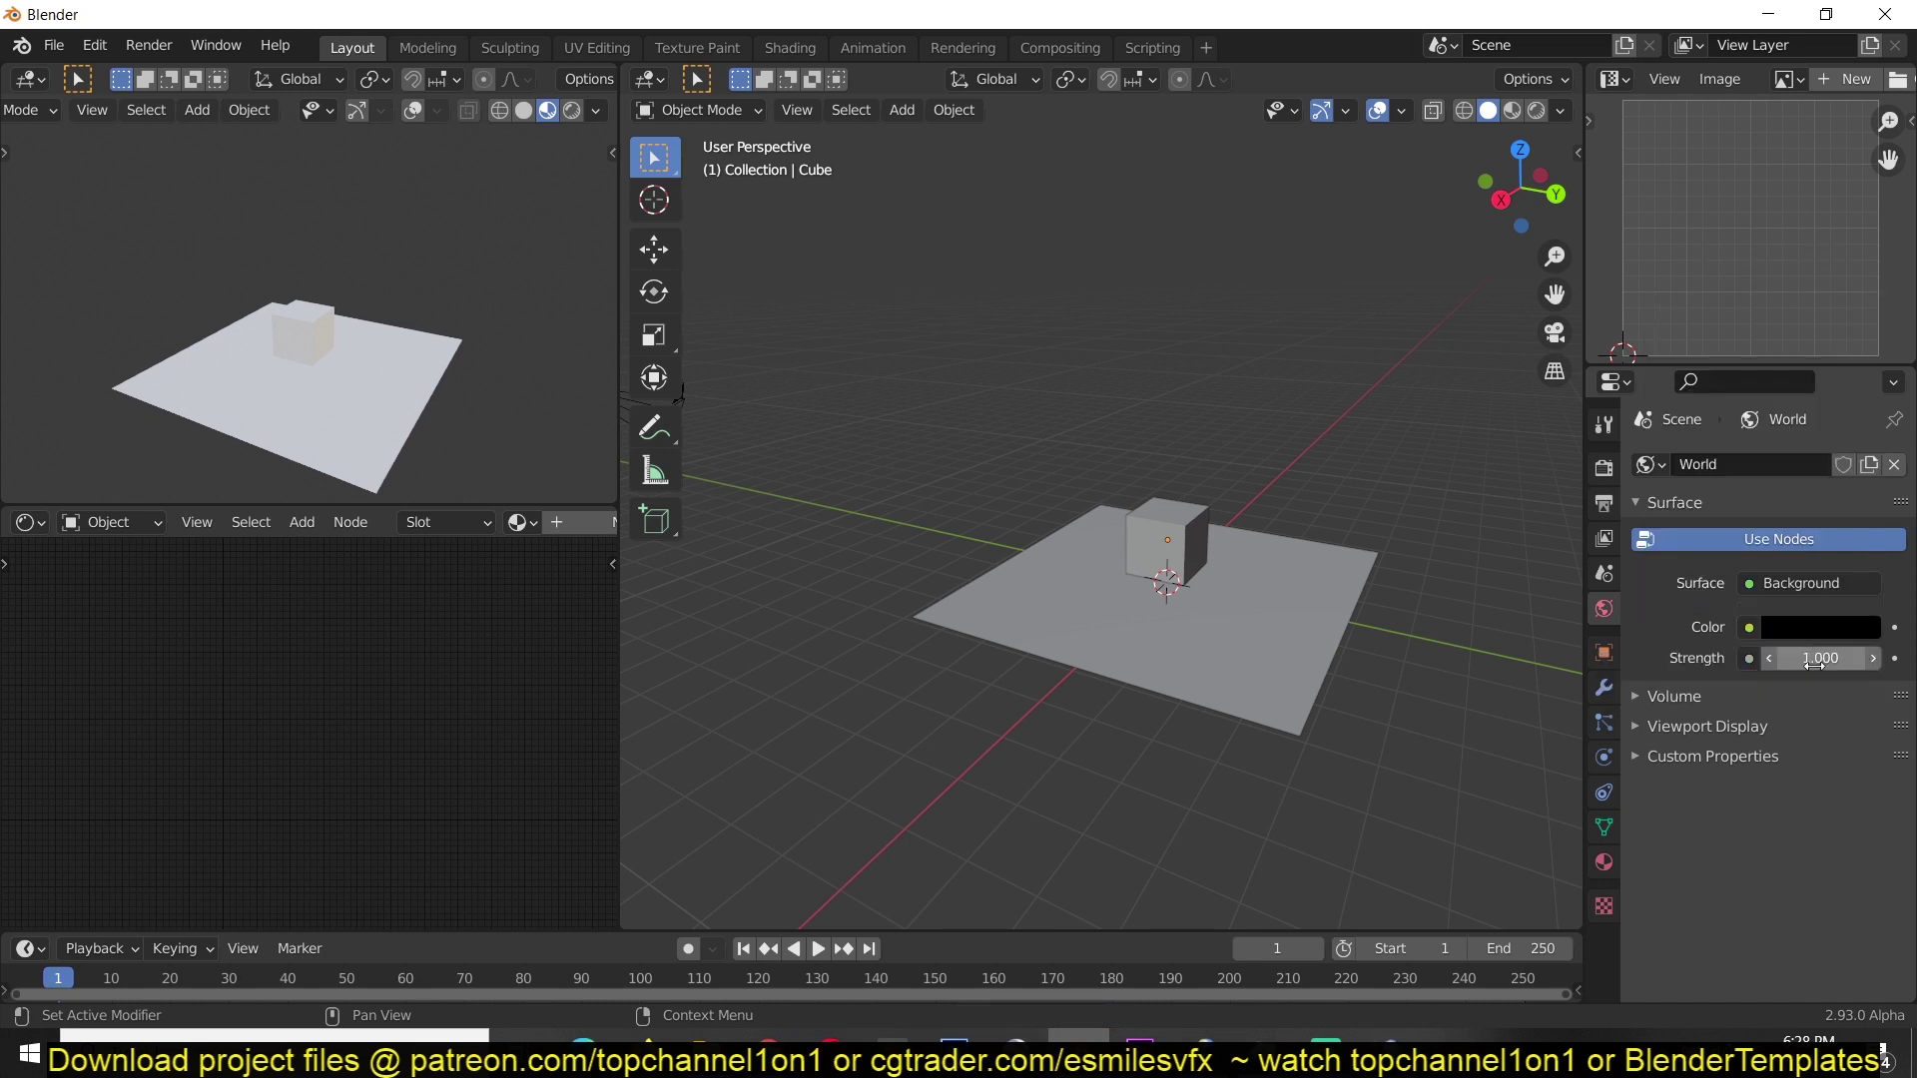
pyautogui.press('Return')
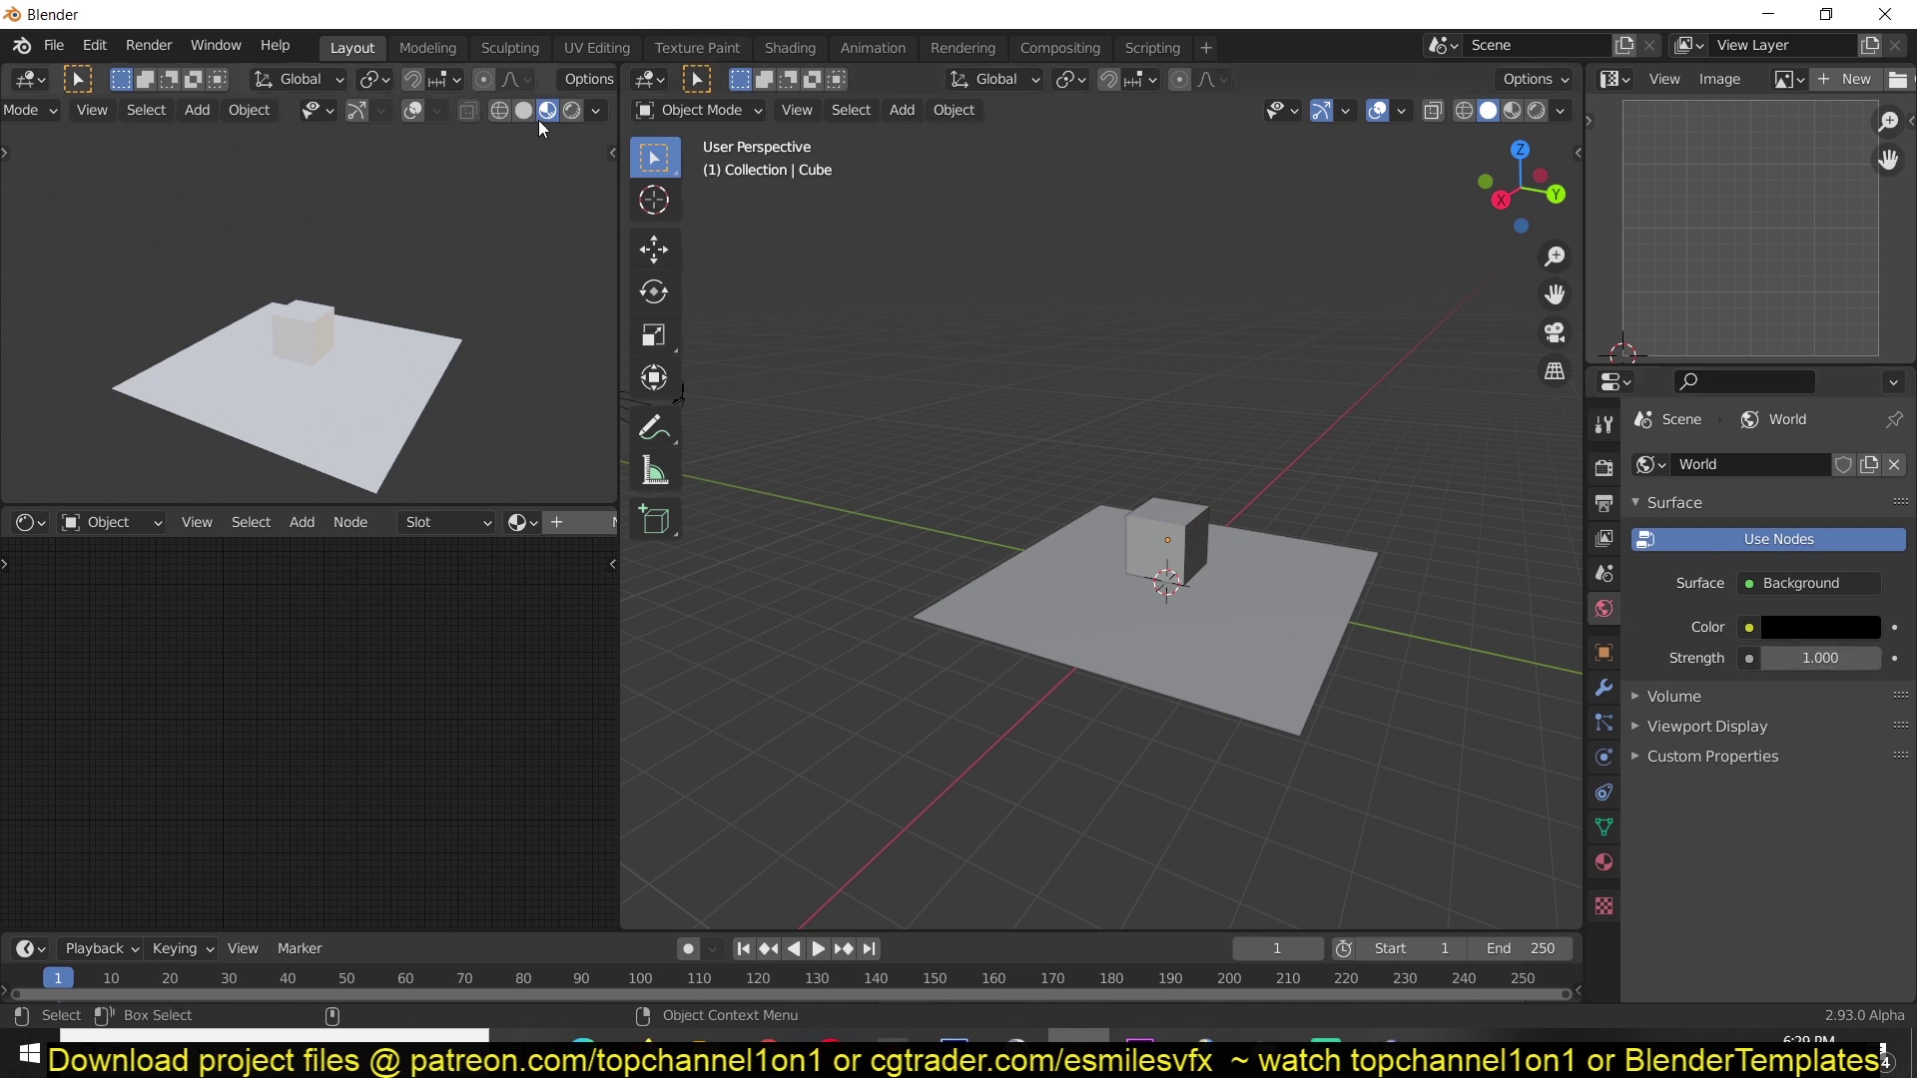
# Set the top-left viewport to Rendered shading, which shows a black preview.
pyautogui.click(572, 111)
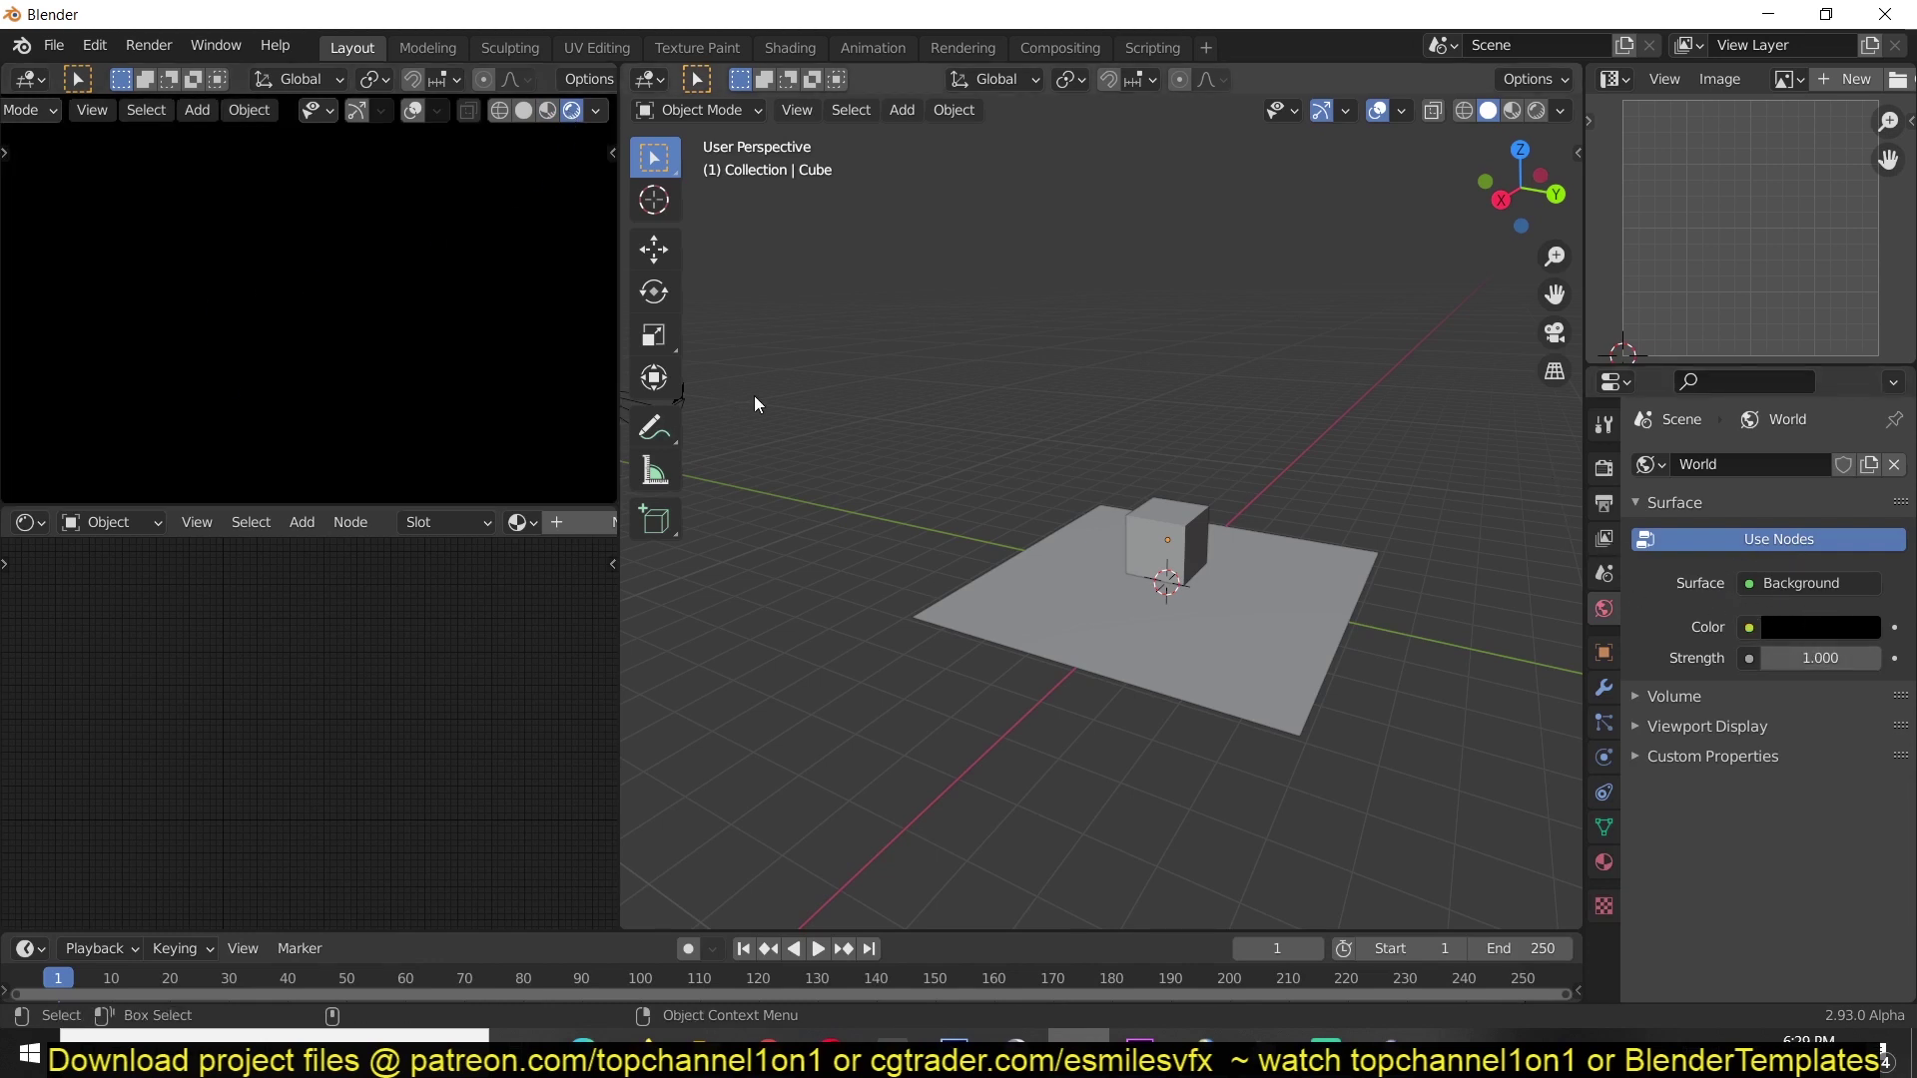
pyautogui.scroll(5, 963, 601)
pyautogui.click(1170, 603)
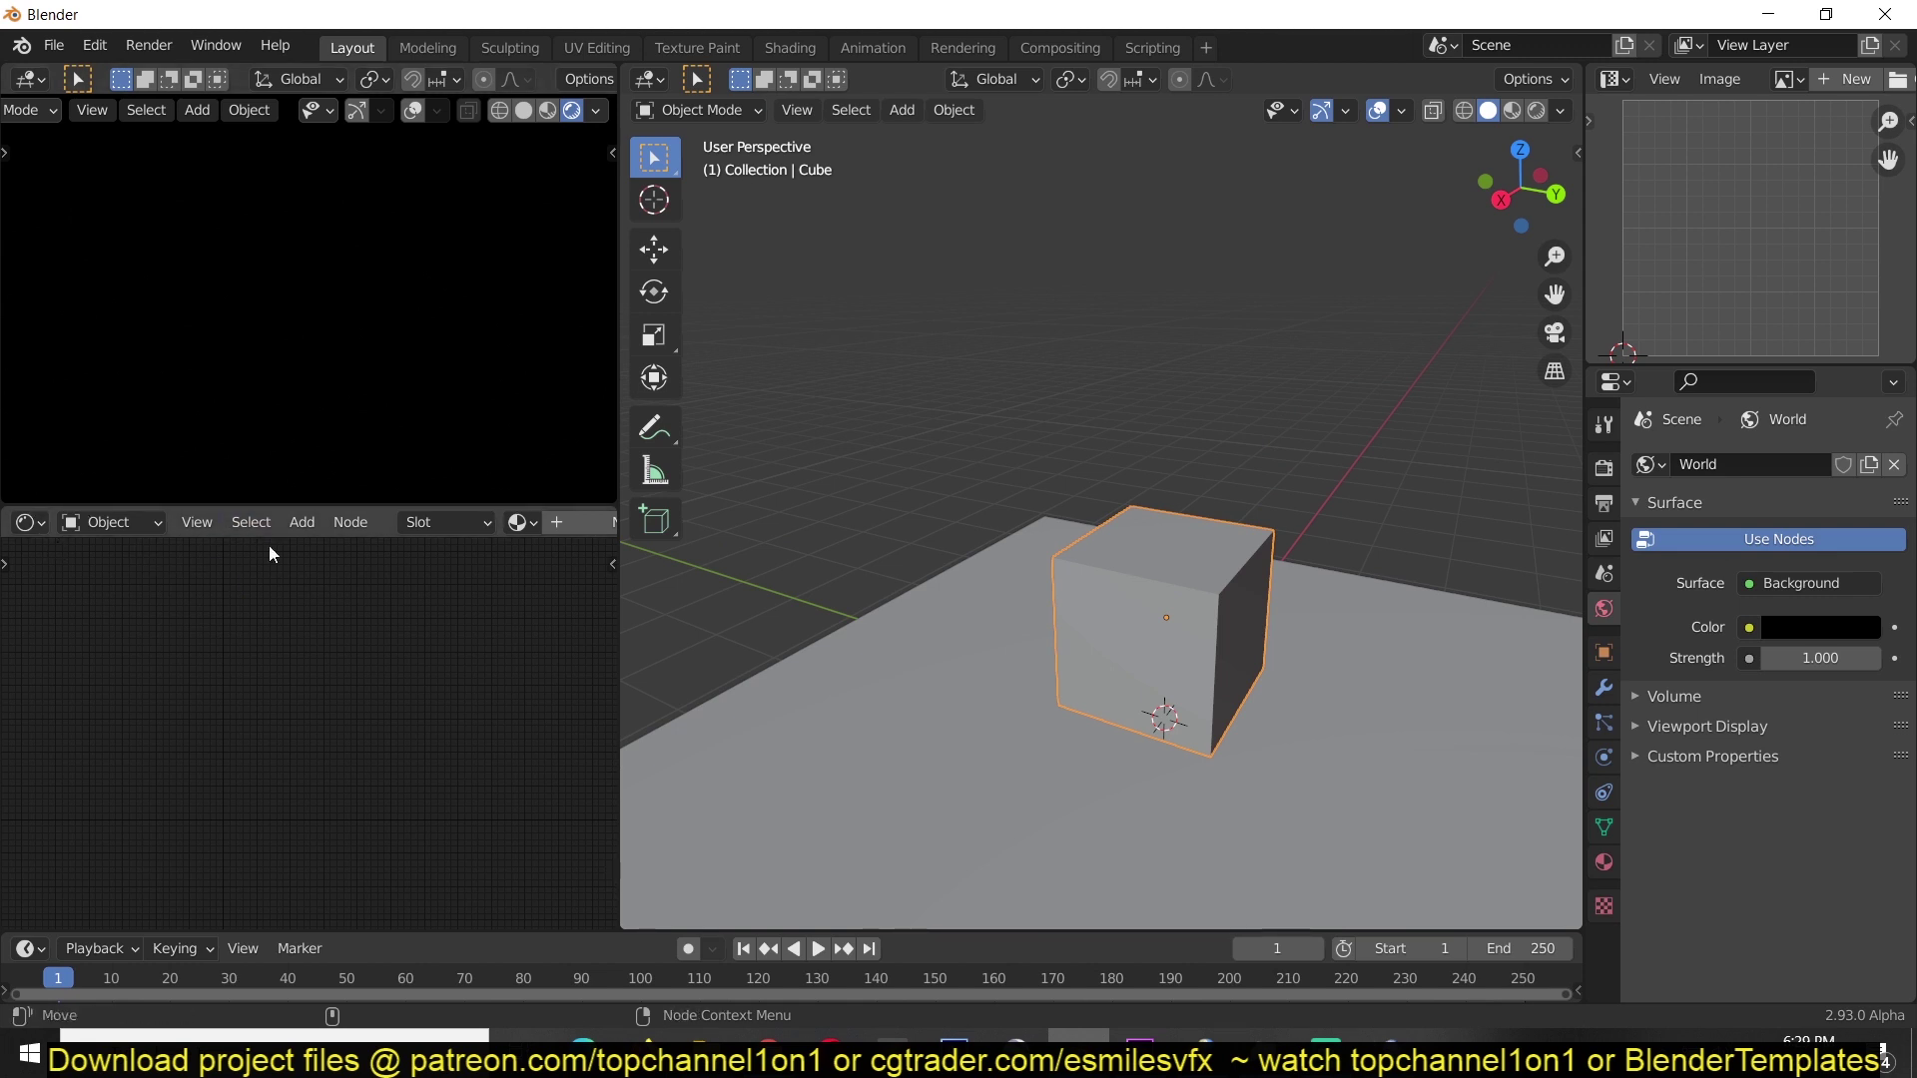
pyautogui.click(791, 46)
pyautogui.click(339, 44)
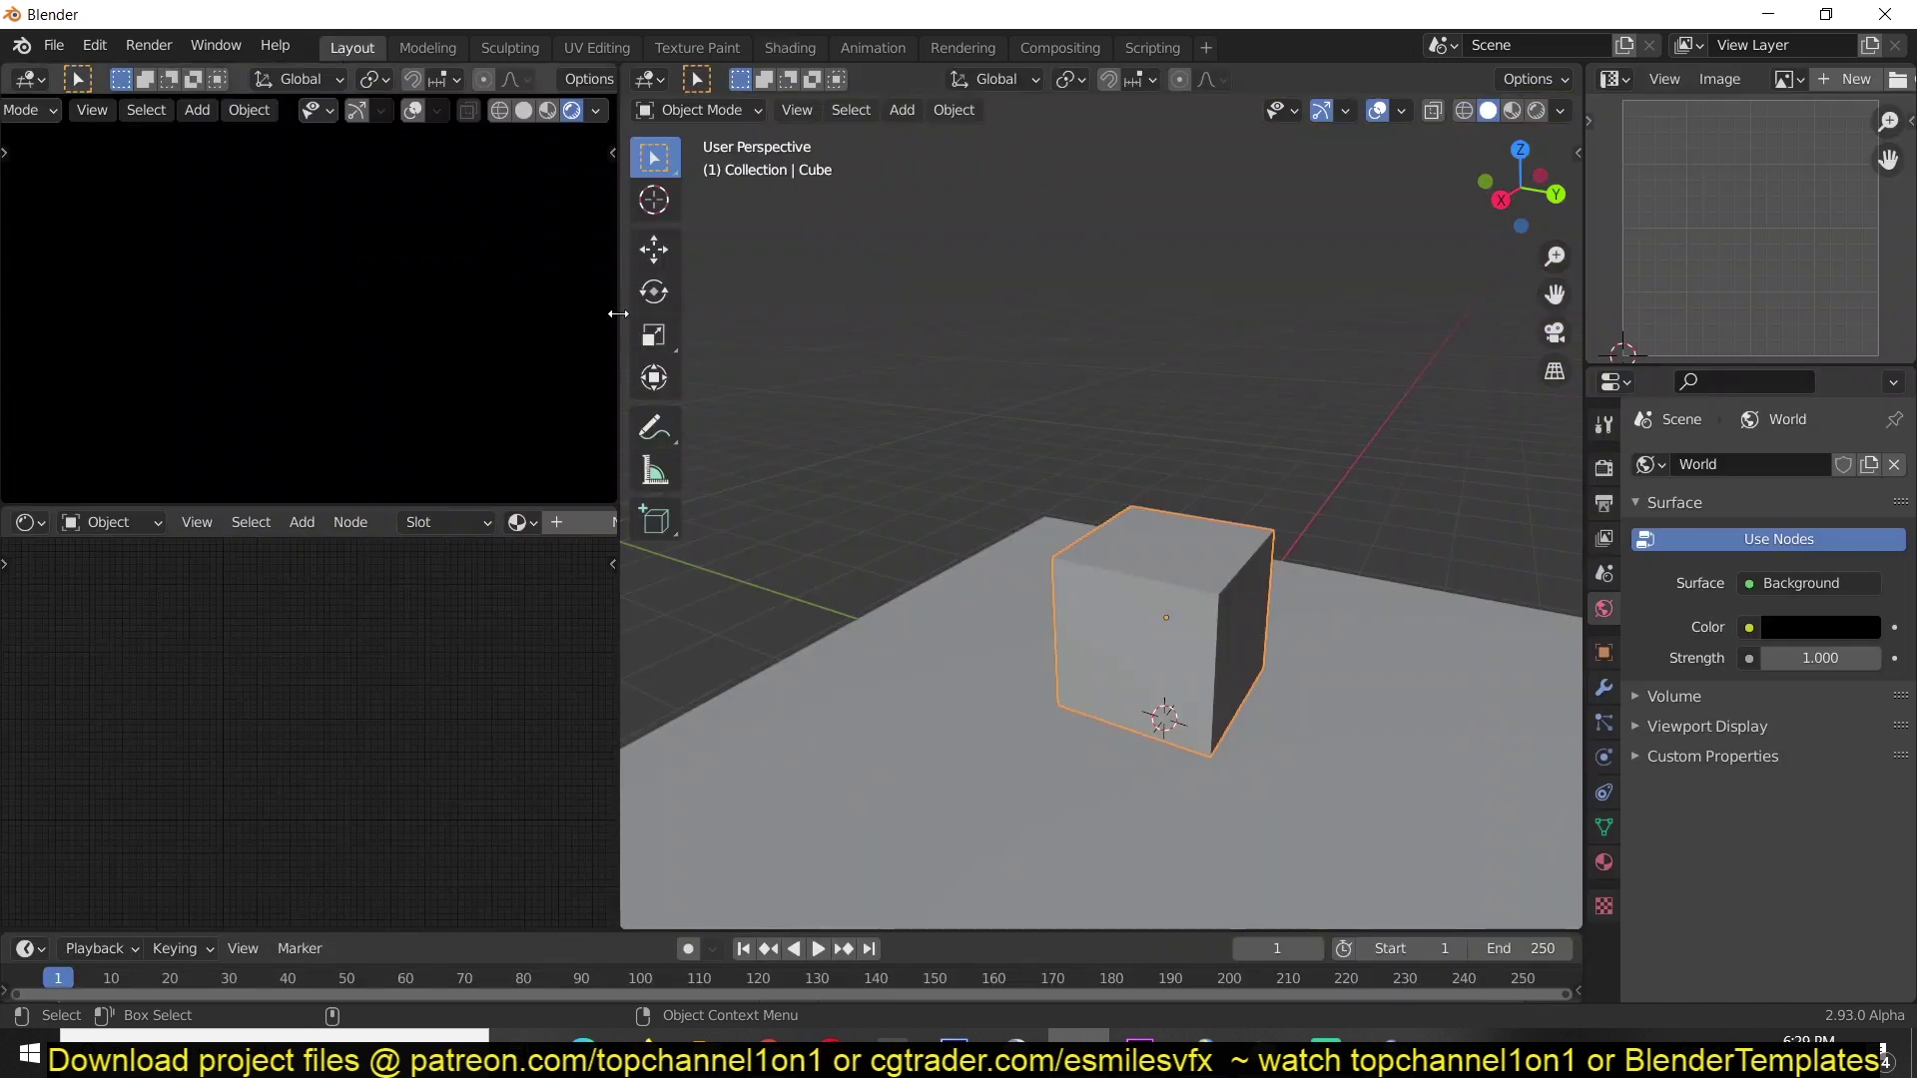
pyautogui.moveTo(1581, 95); pyautogui.dragTo(1509, 499)
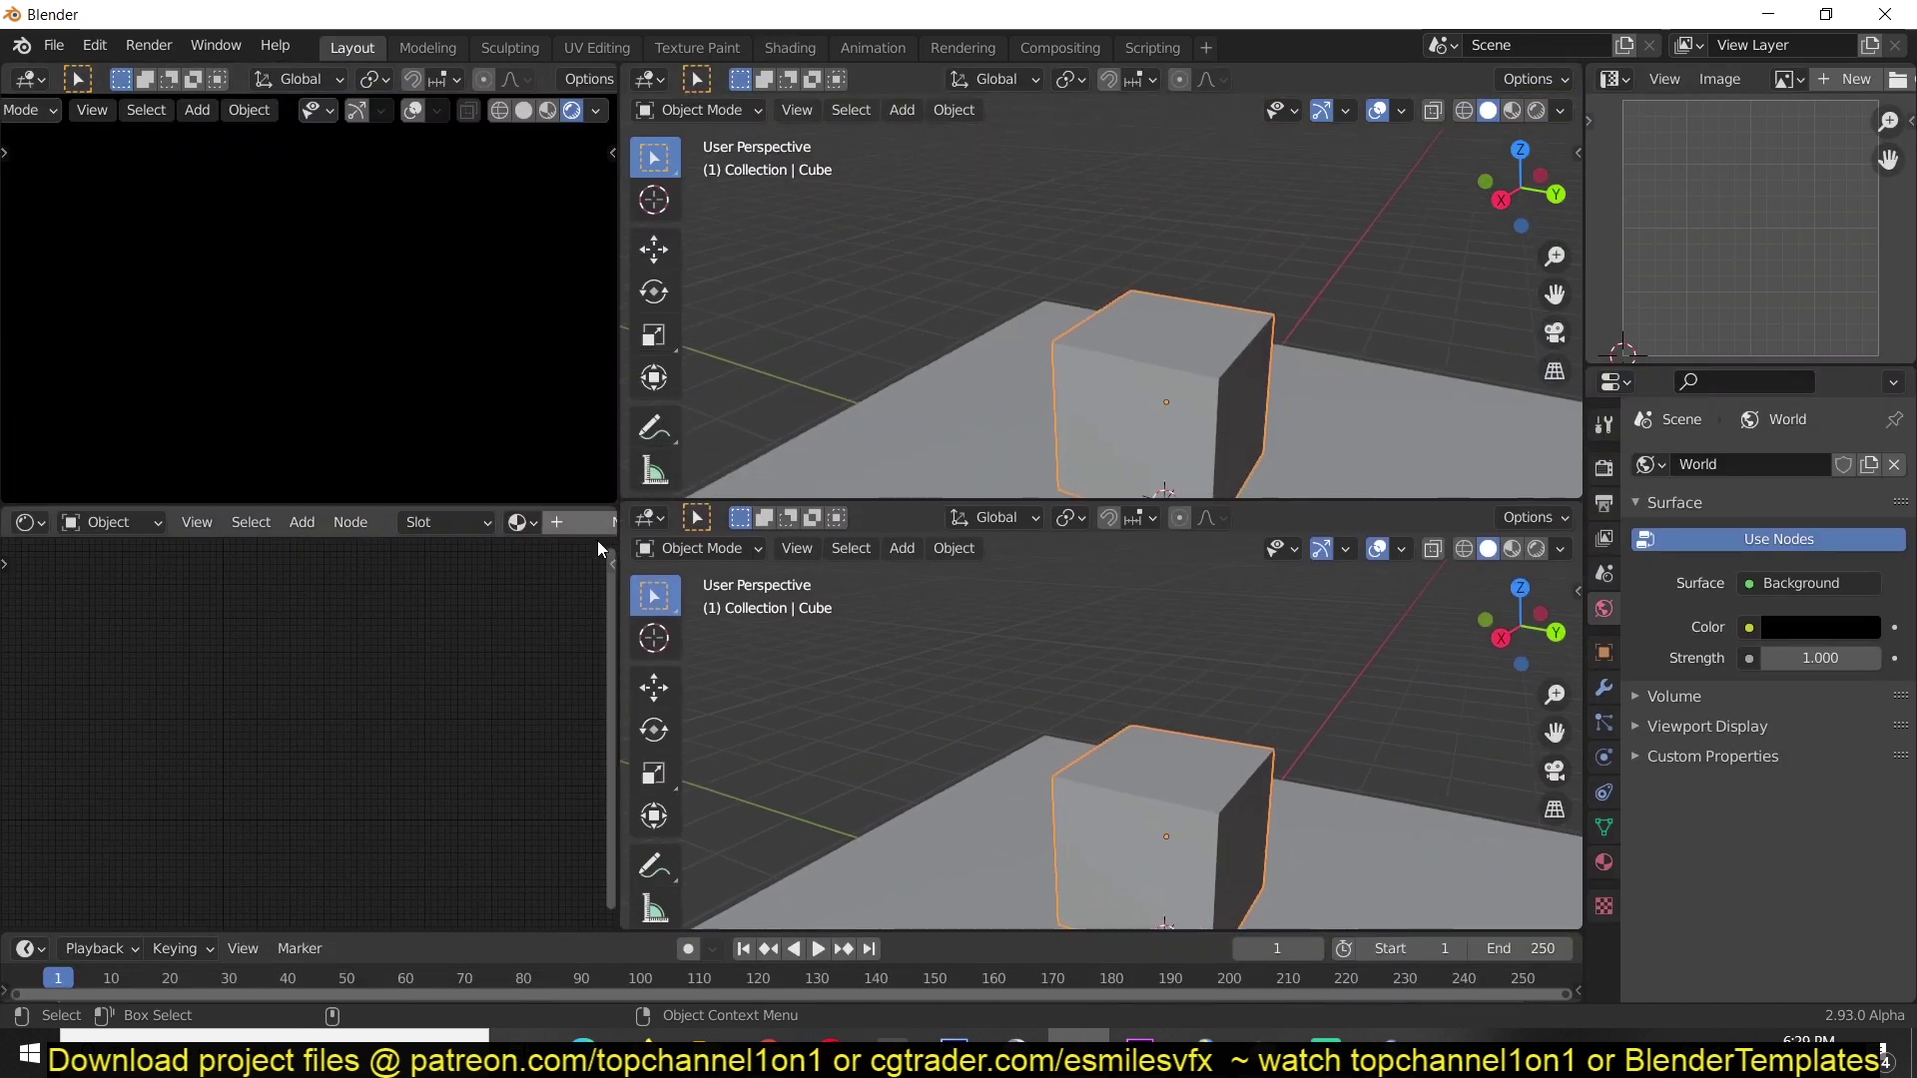
pyautogui.click(644, 519)
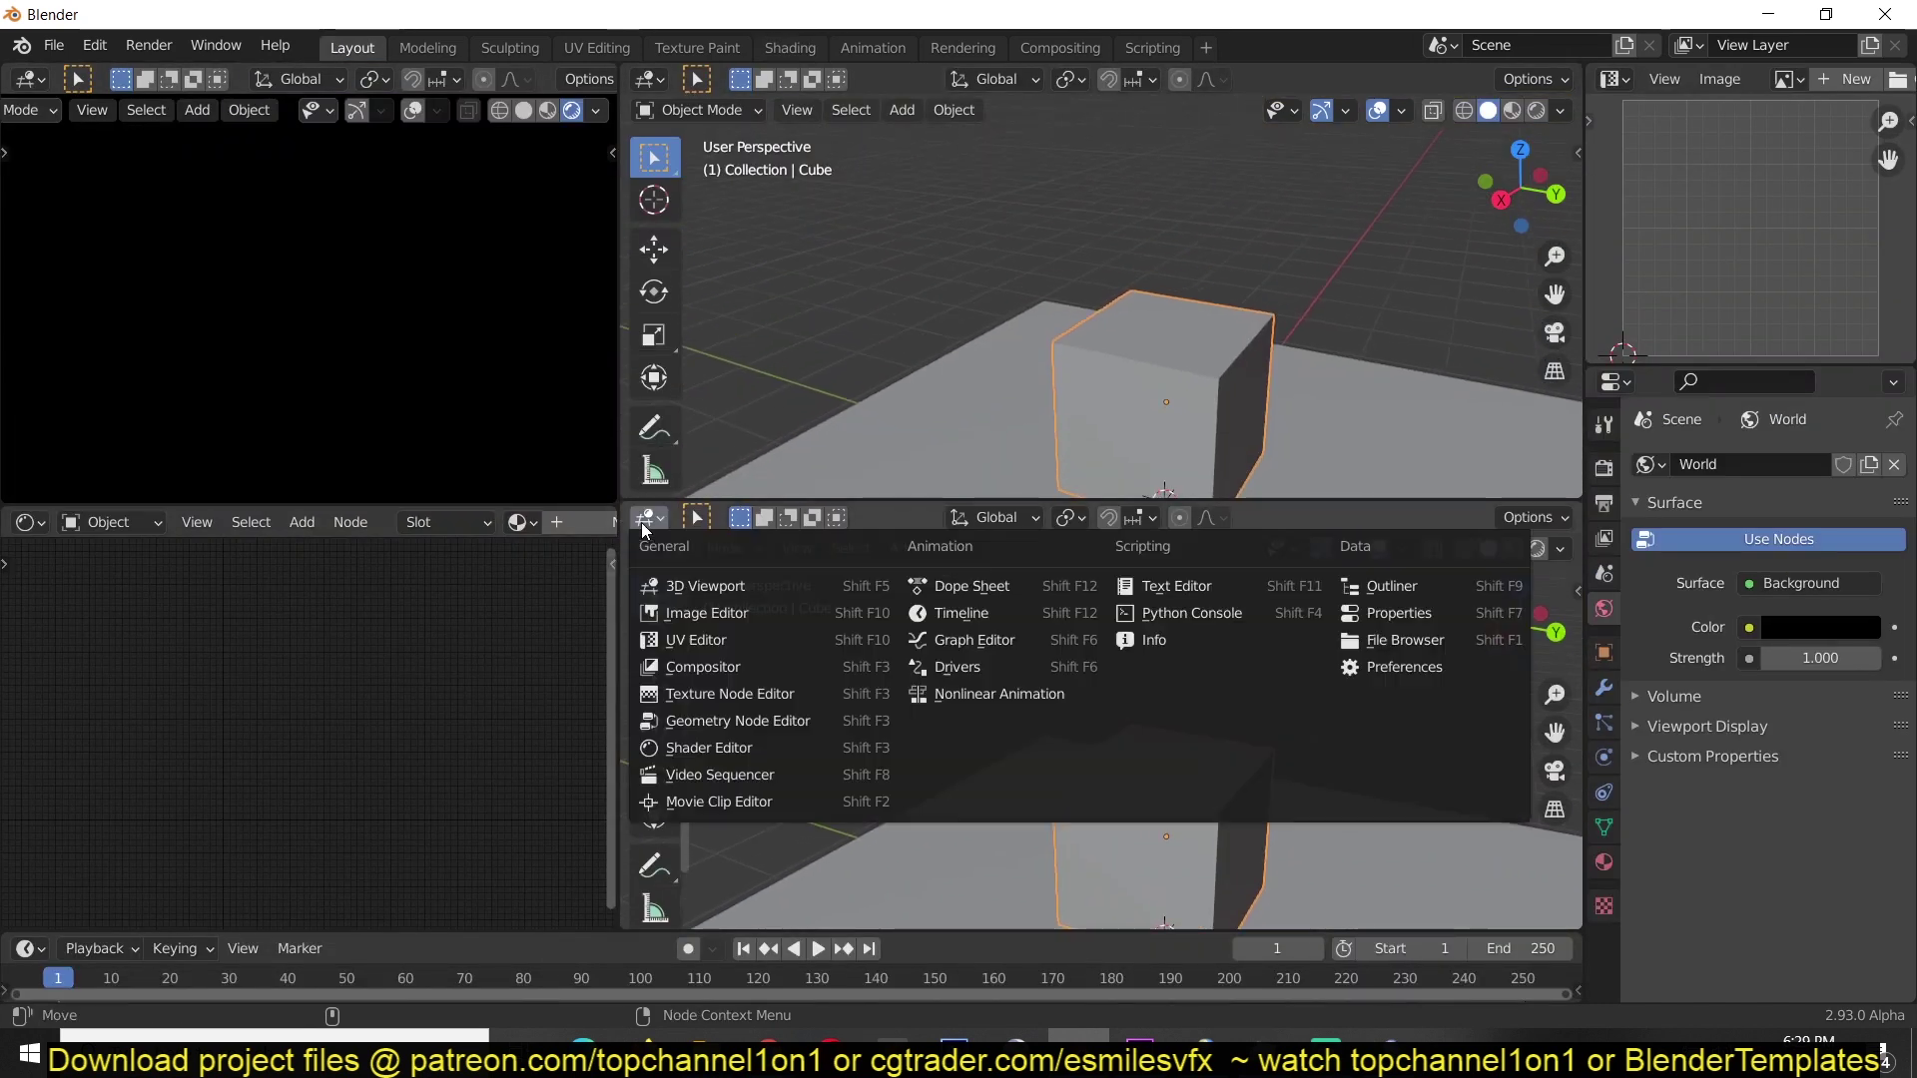
pyautogui.click(769, 744)
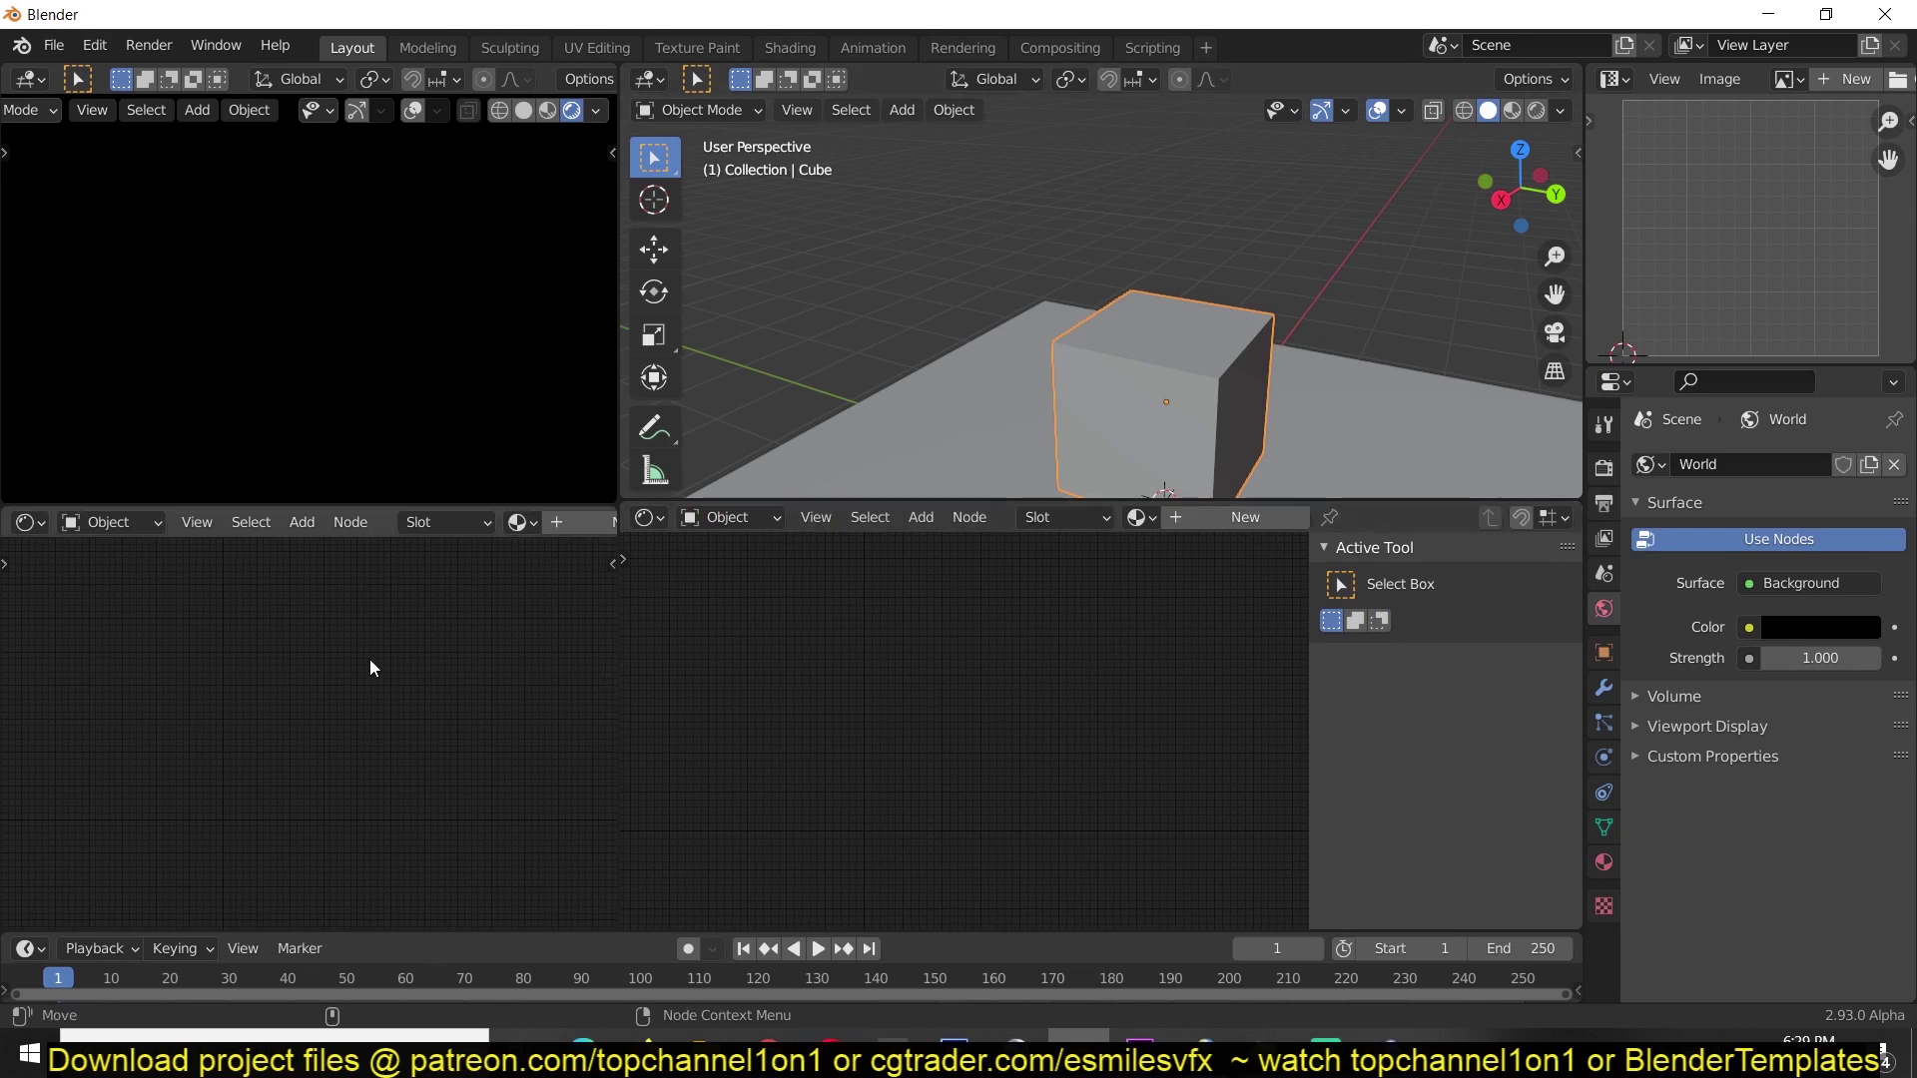
pyautogui.rightClick(954, 499)
pyautogui.click(956, 559)
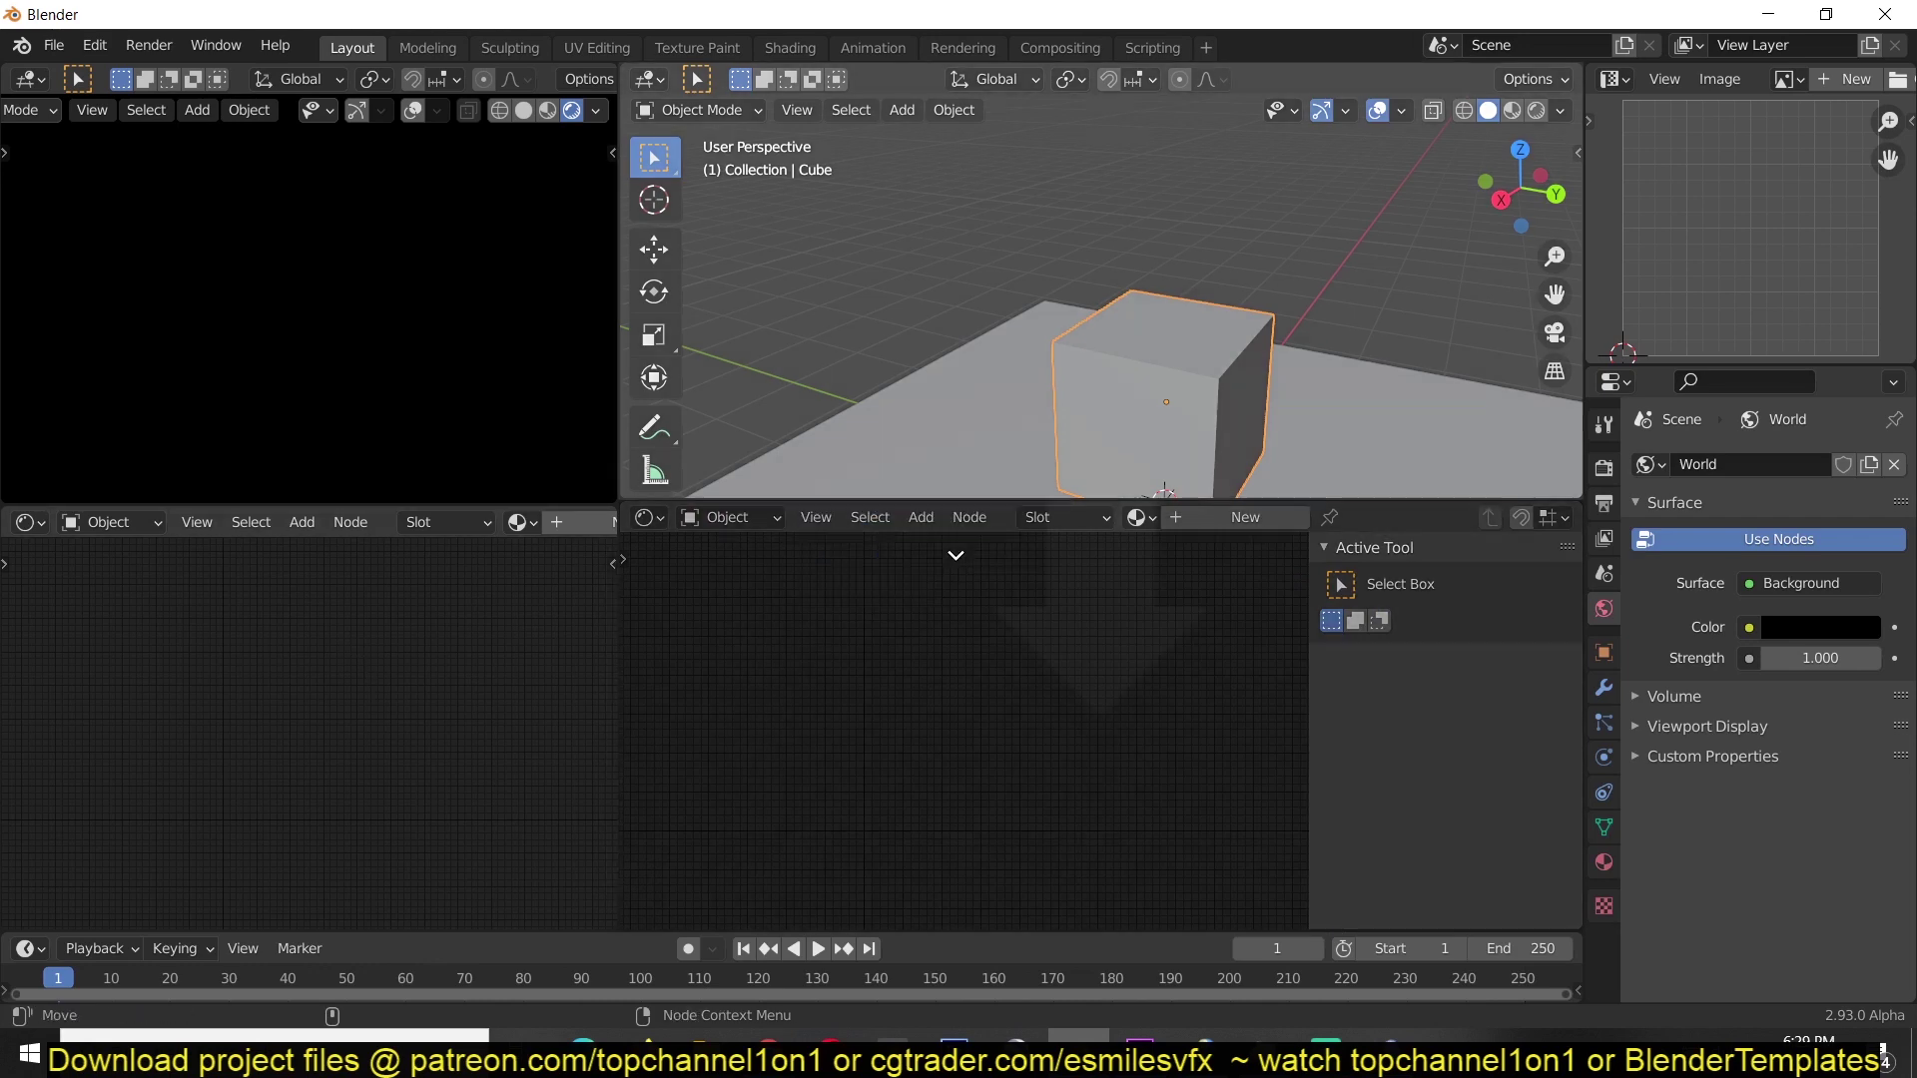
pyautogui.click(960, 683)
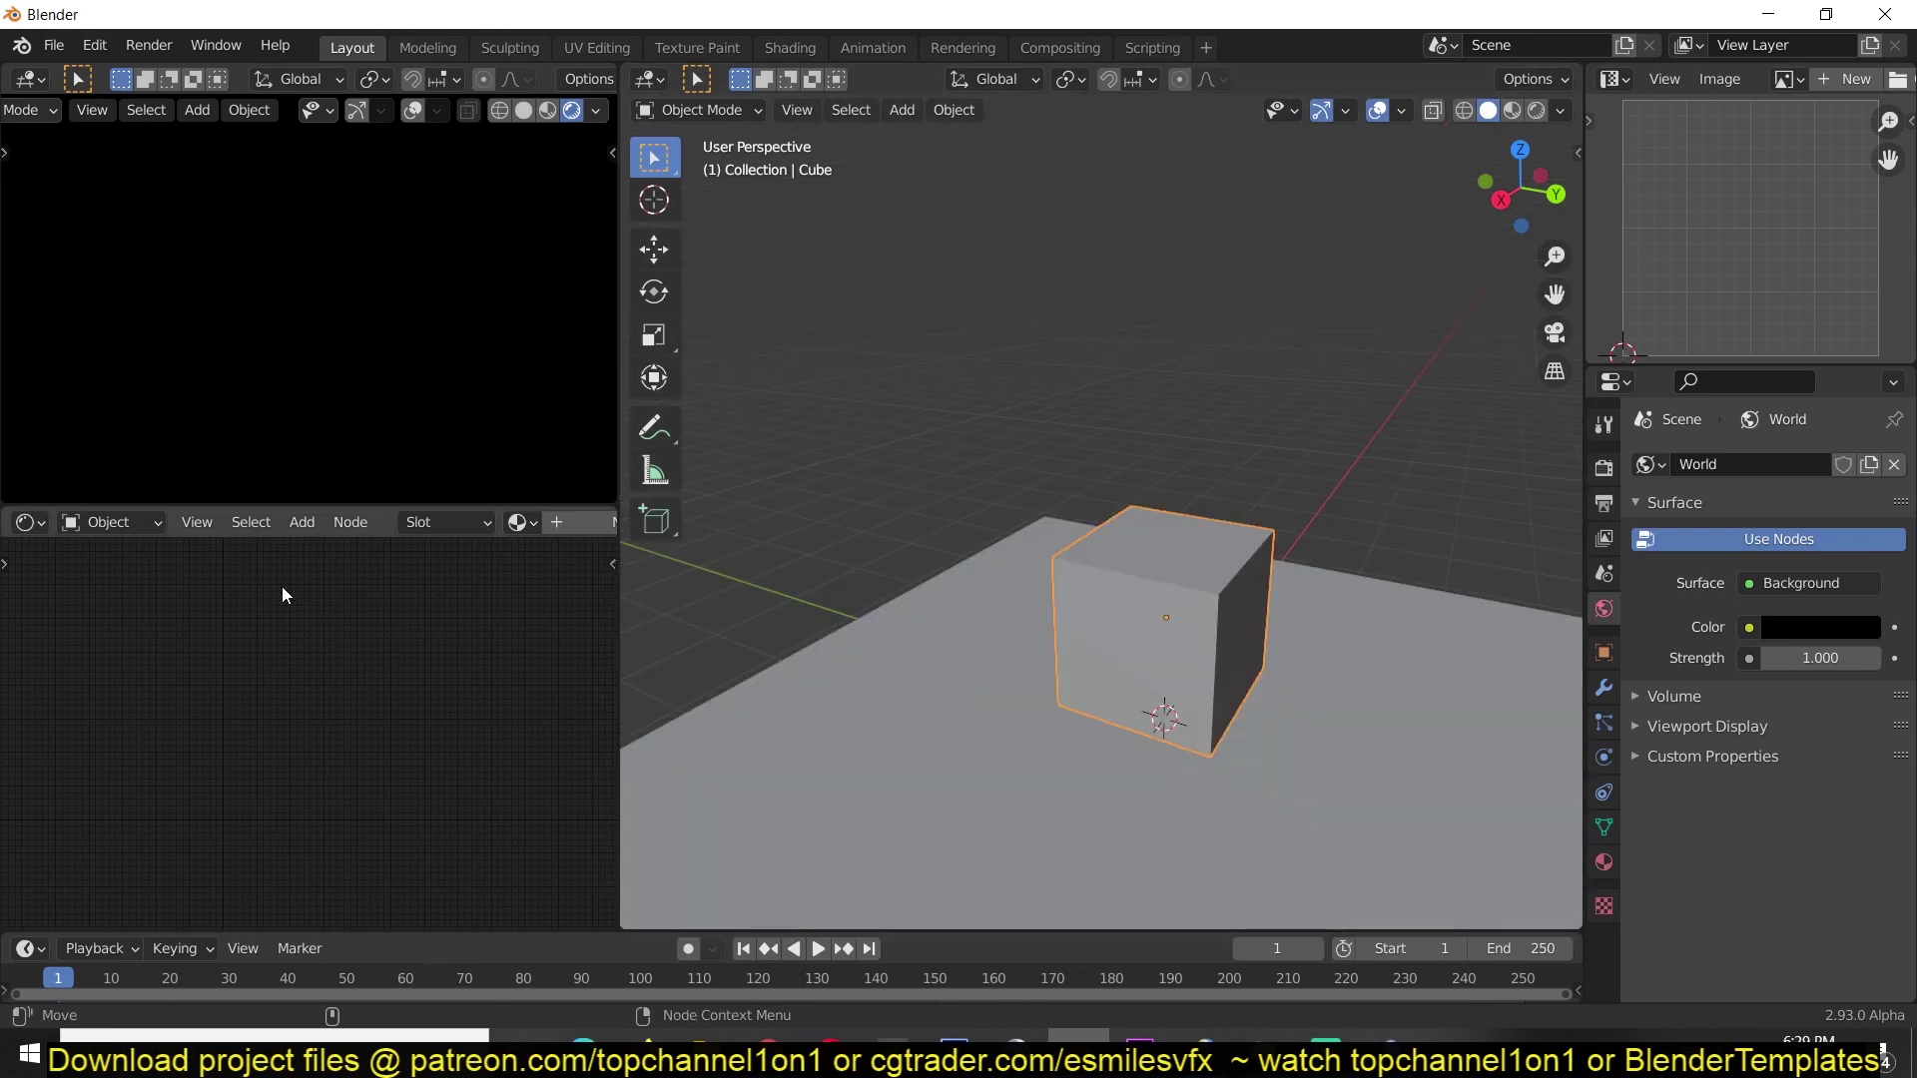
pyautogui.moveTo(819, 544); pyautogui.dragTo(1273, 619, button='middle')
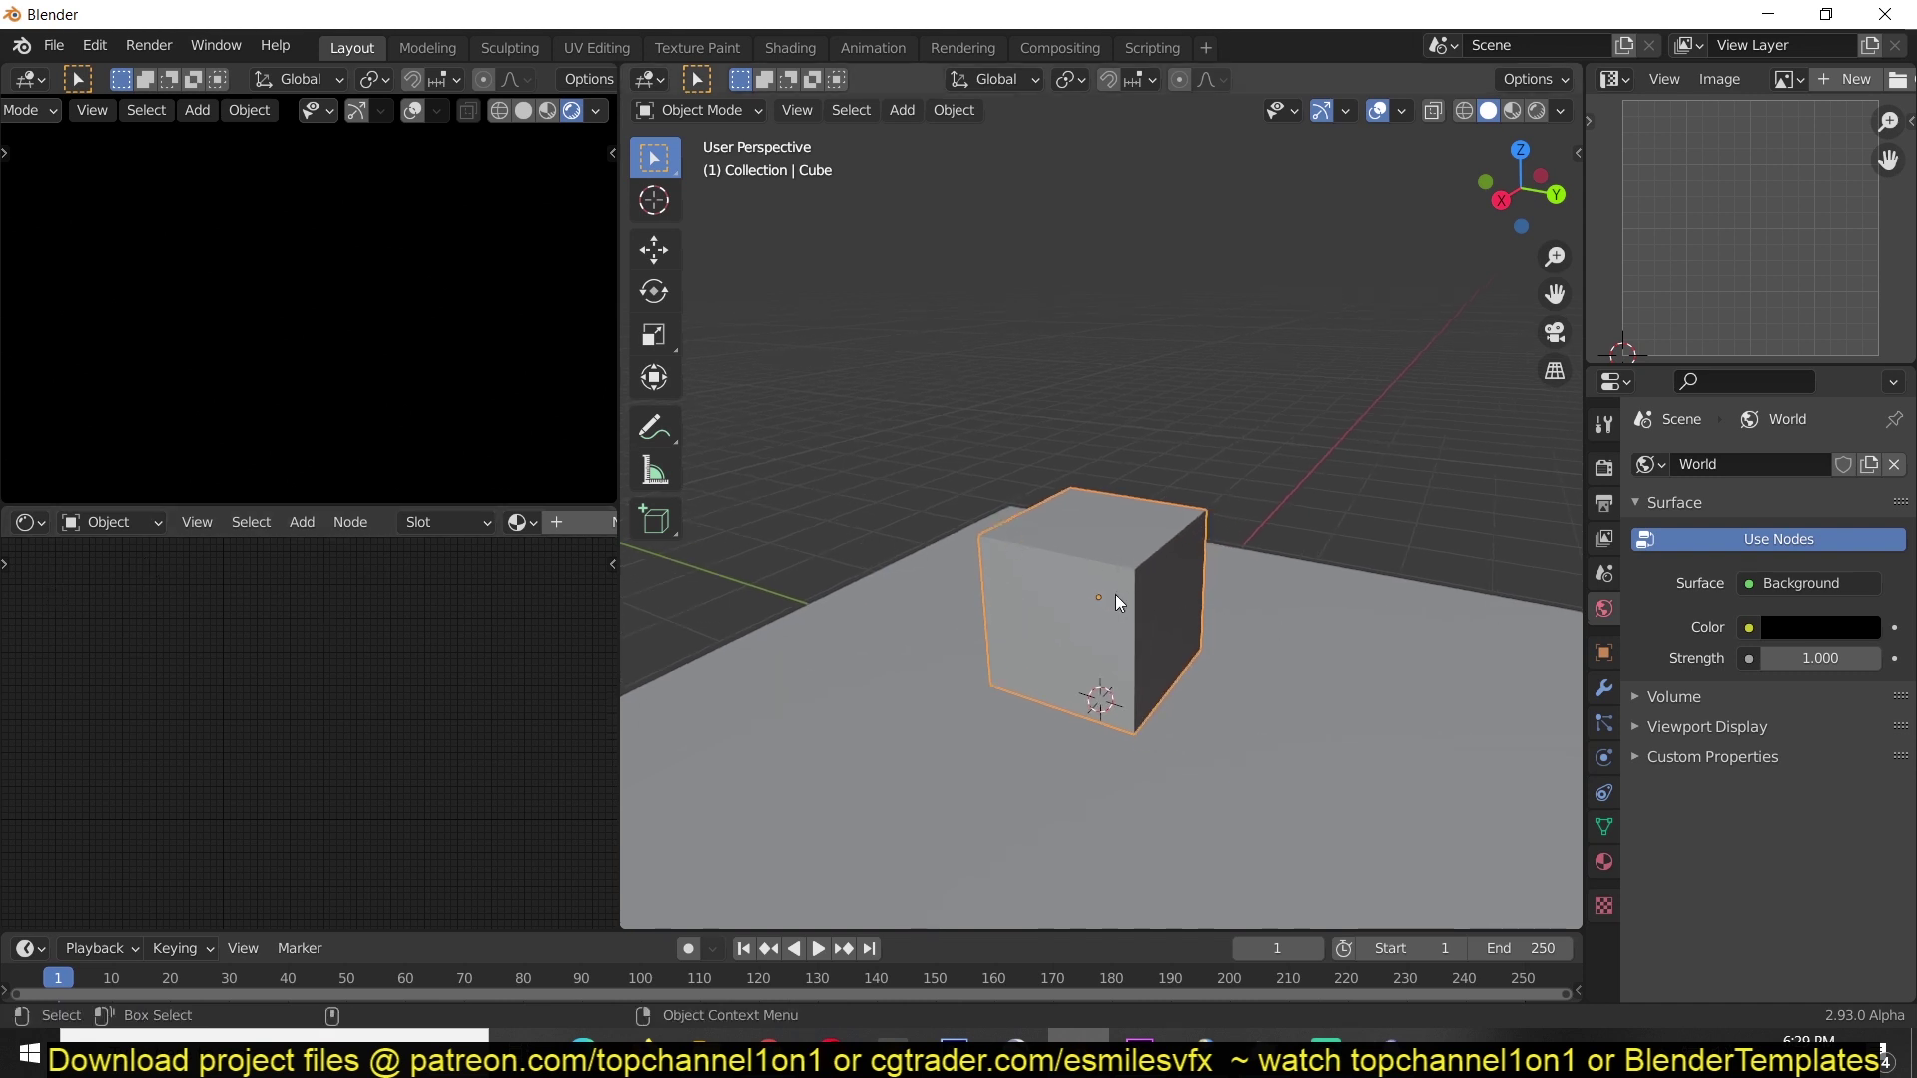
# Create a new material, Material.001, for the cube.
pyautogui.click(1604, 859)
pyautogui.click(1785, 572)
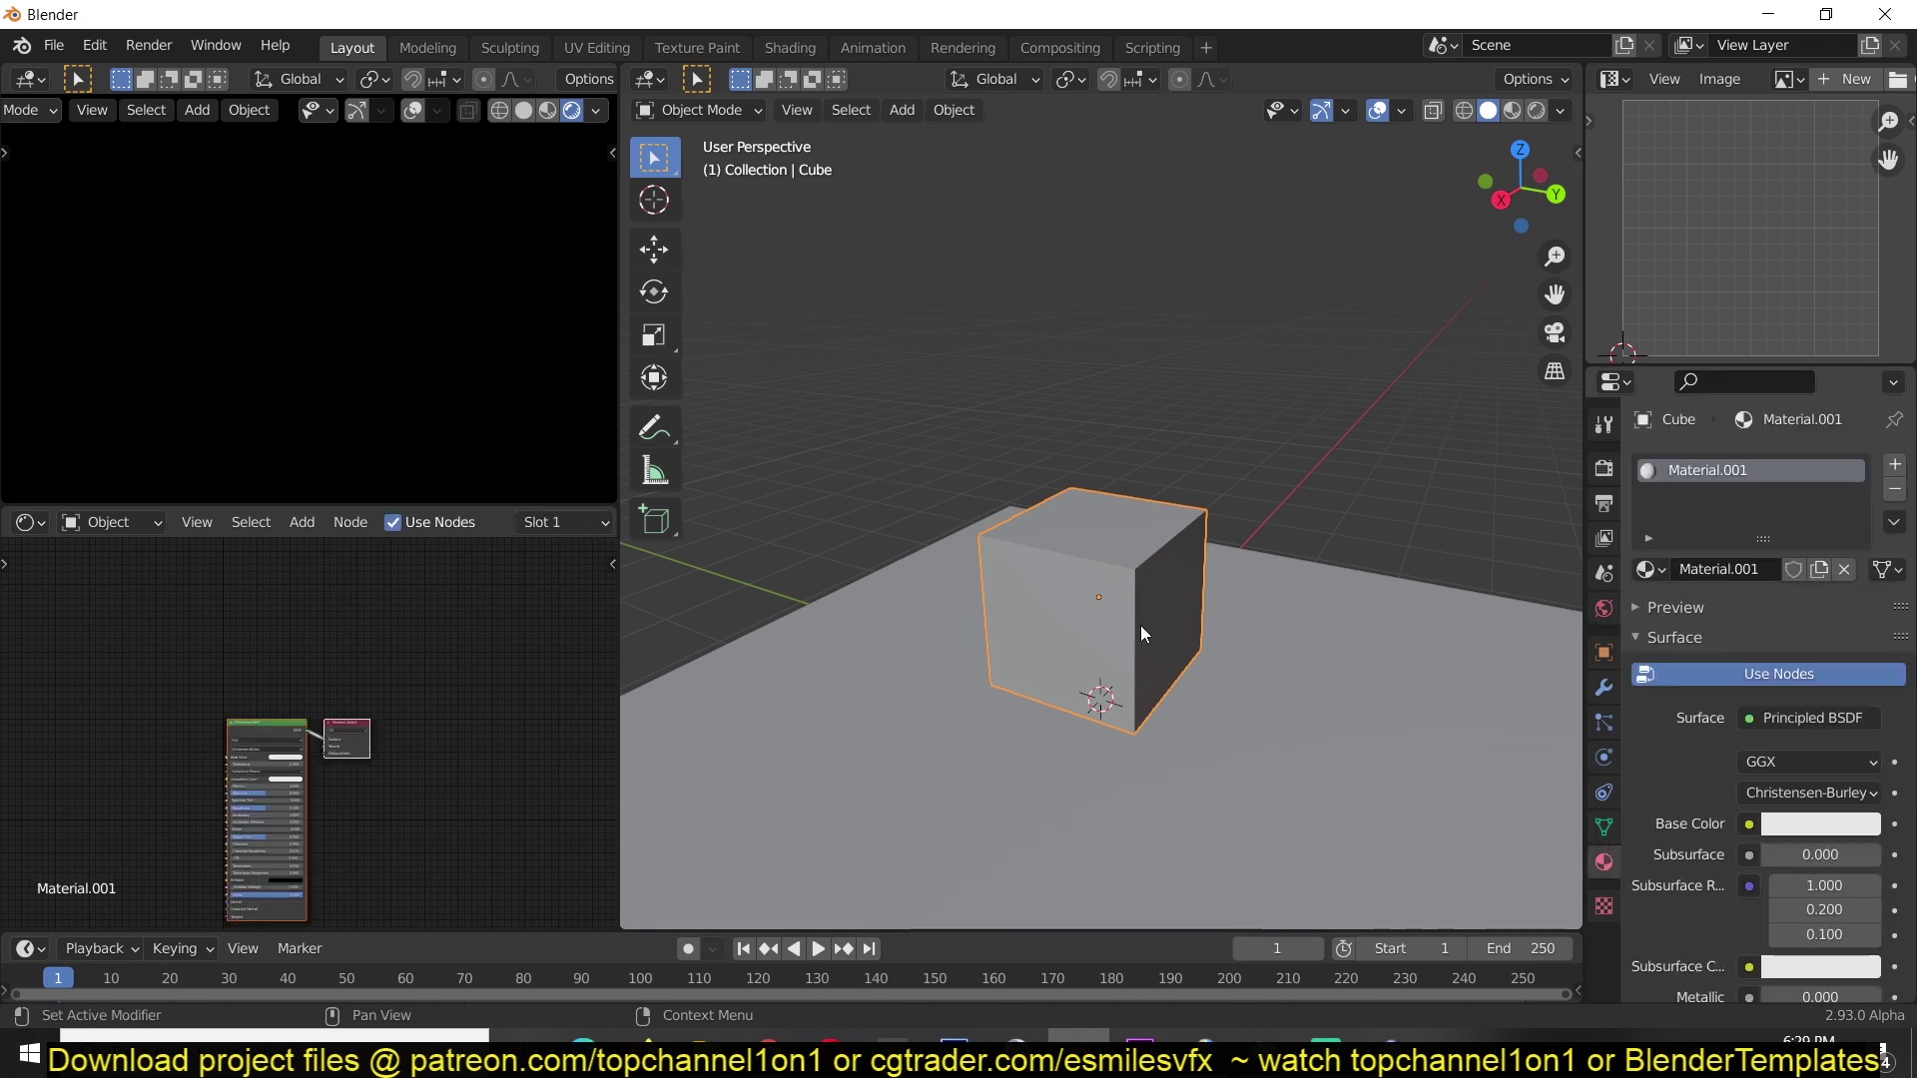
pyautogui.scroll(-4, 465, 518)
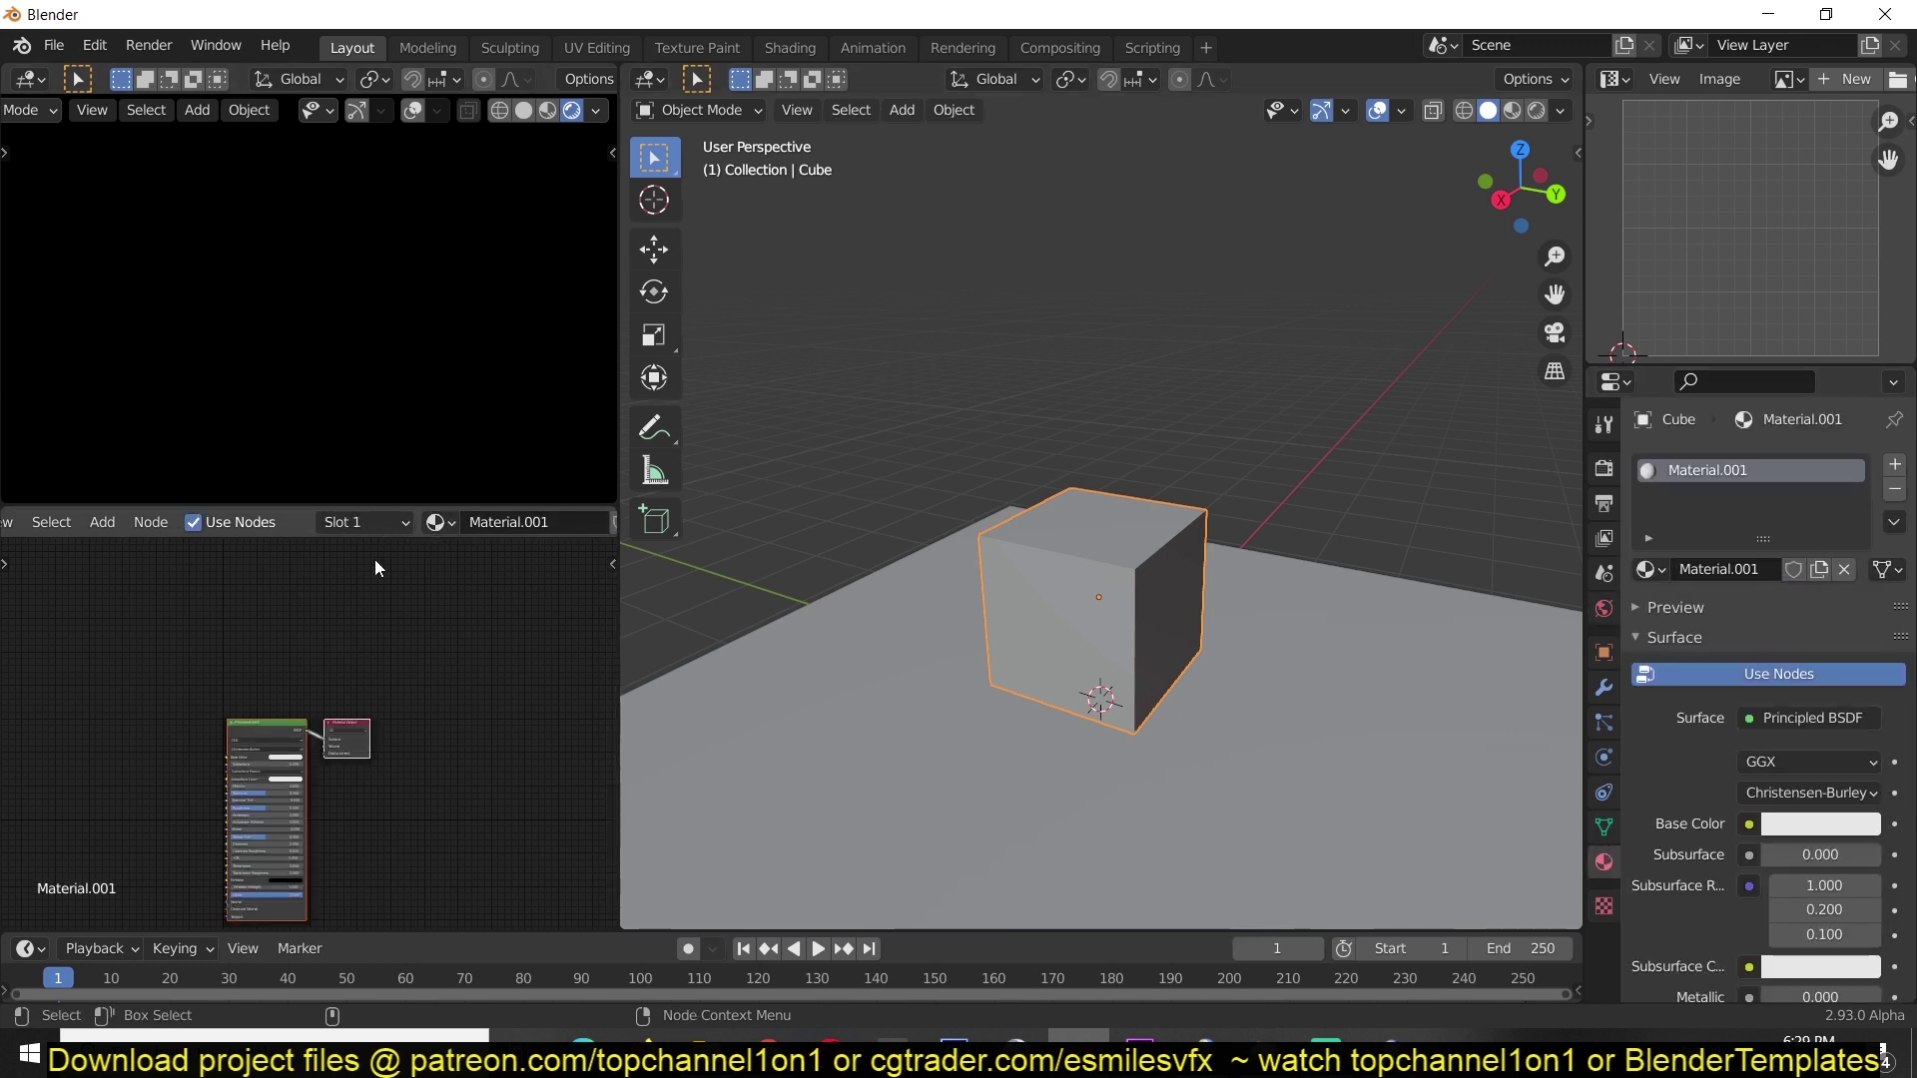
pyautogui.scroll(1, 219, 649)
# Set the Principled BSDF Emission colour to full white (V = 1).
pyautogui.moveTo(220, 649); pyautogui.dragTo(339, 620, button='middle')
pyautogui.scroll(2, 270, 581)
pyautogui.scroll(2, 317, 819)
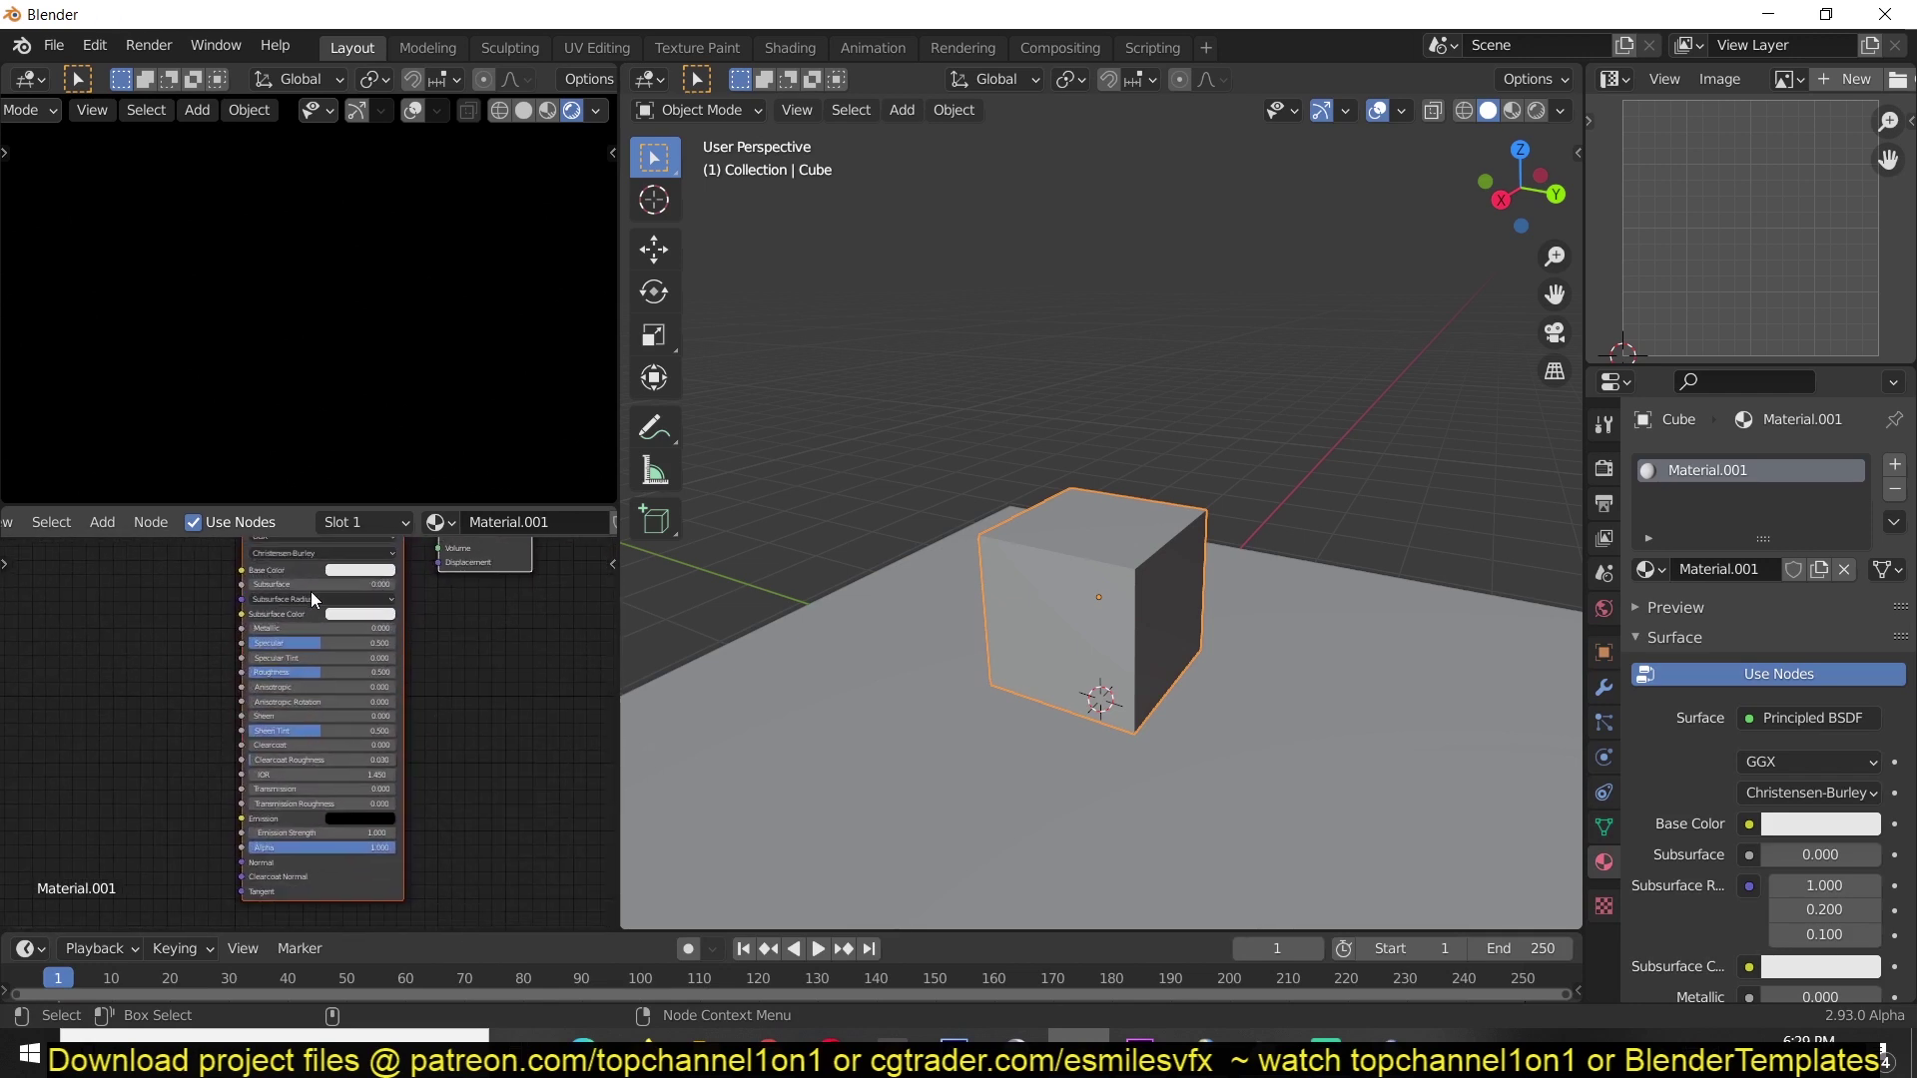
pyautogui.moveTo(358, 758); pyautogui.dragTo(358, 719, button='middle')
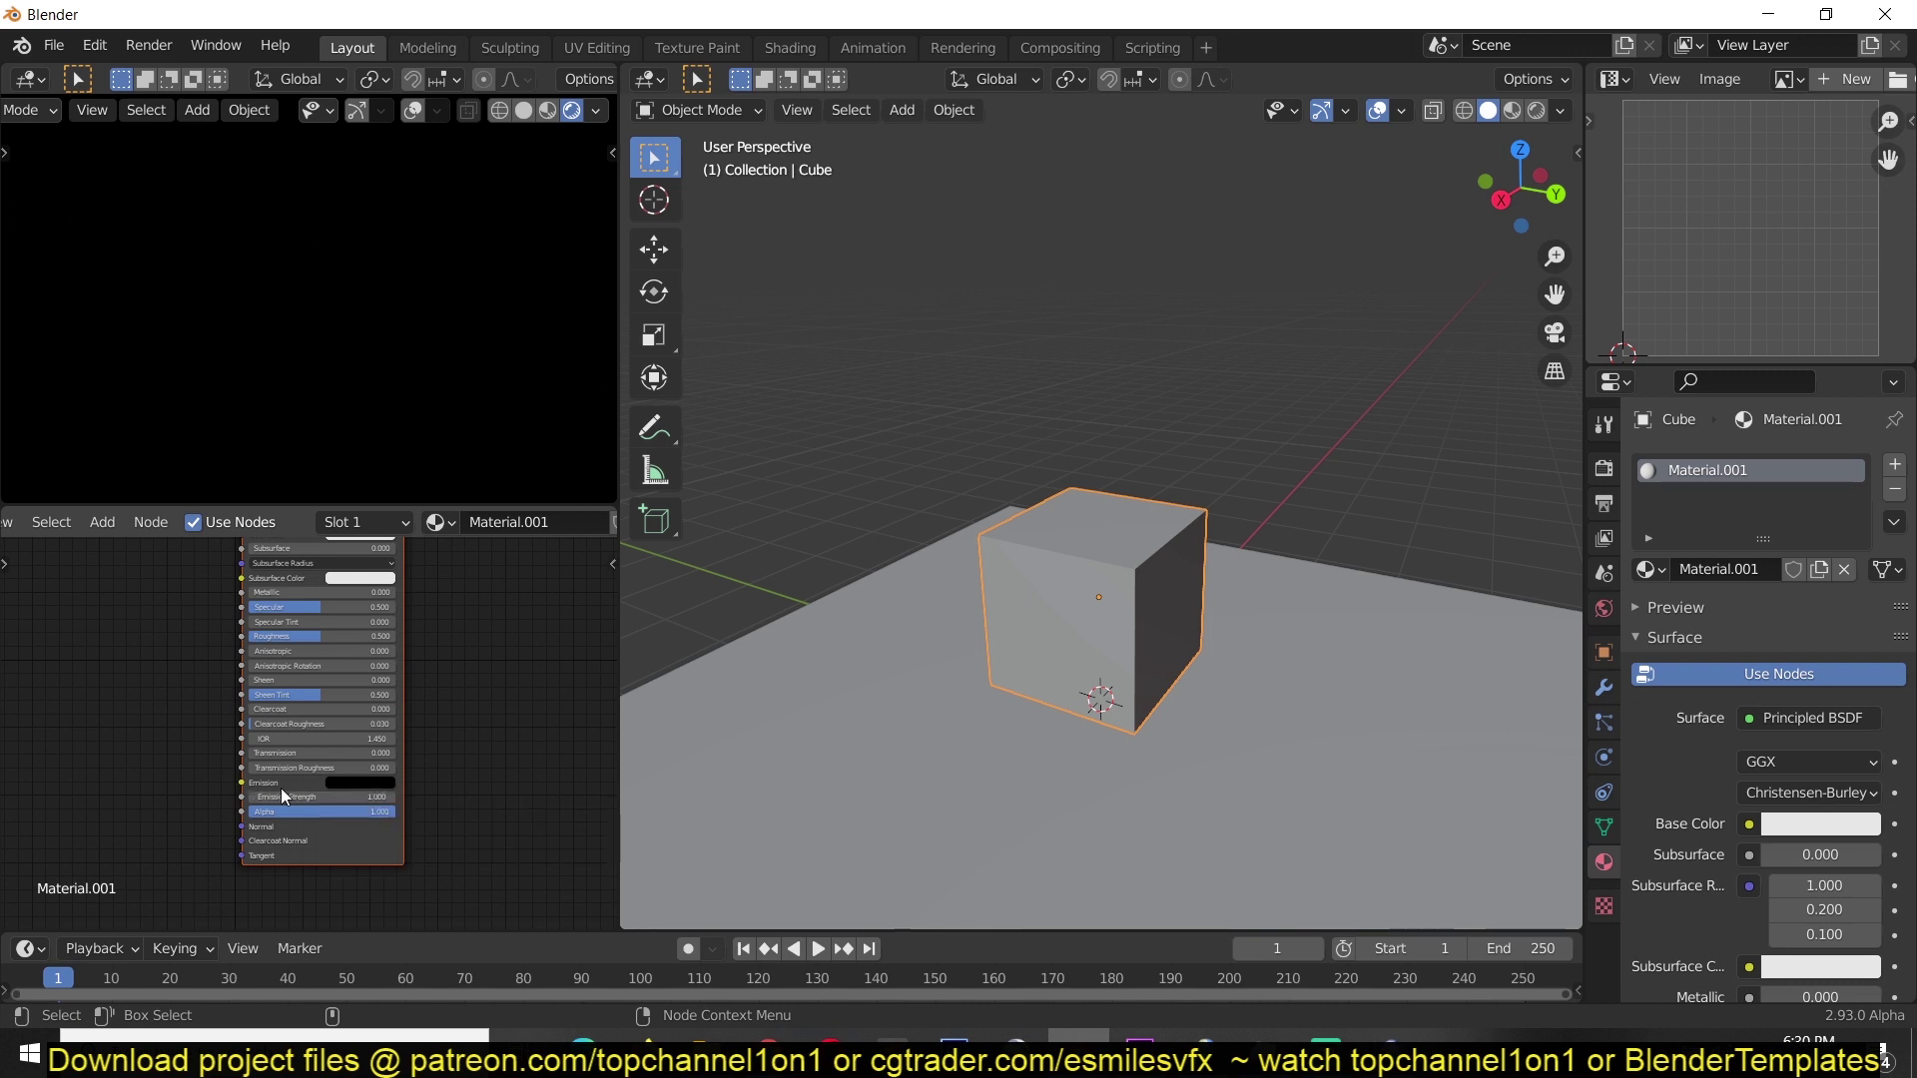
pyautogui.scroll(2, 279, 788)
pyautogui.moveTo(280, 788); pyautogui.dragTo(278, 752, button='middle')
pyautogui.click(361, 759)
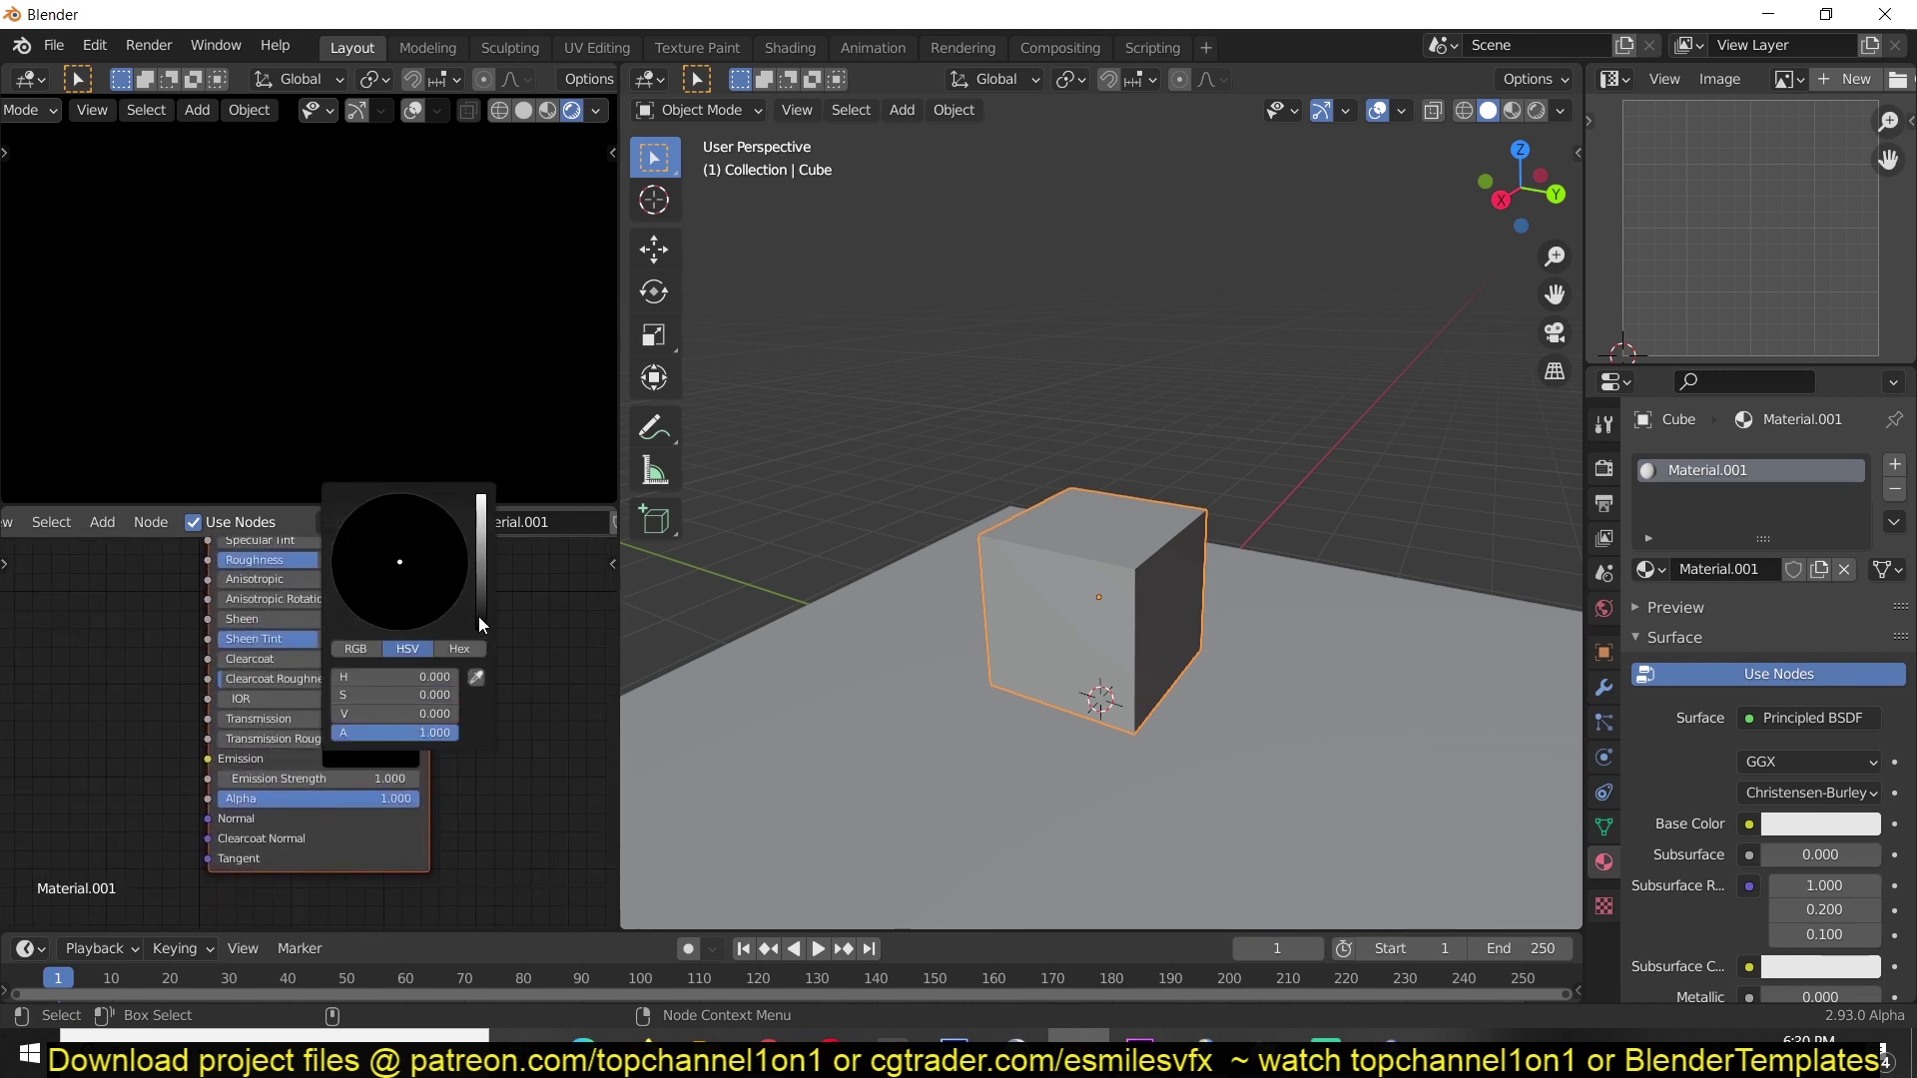
pyautogui.moveTo(477, 613); pyautogui.dragTo(480, 497)
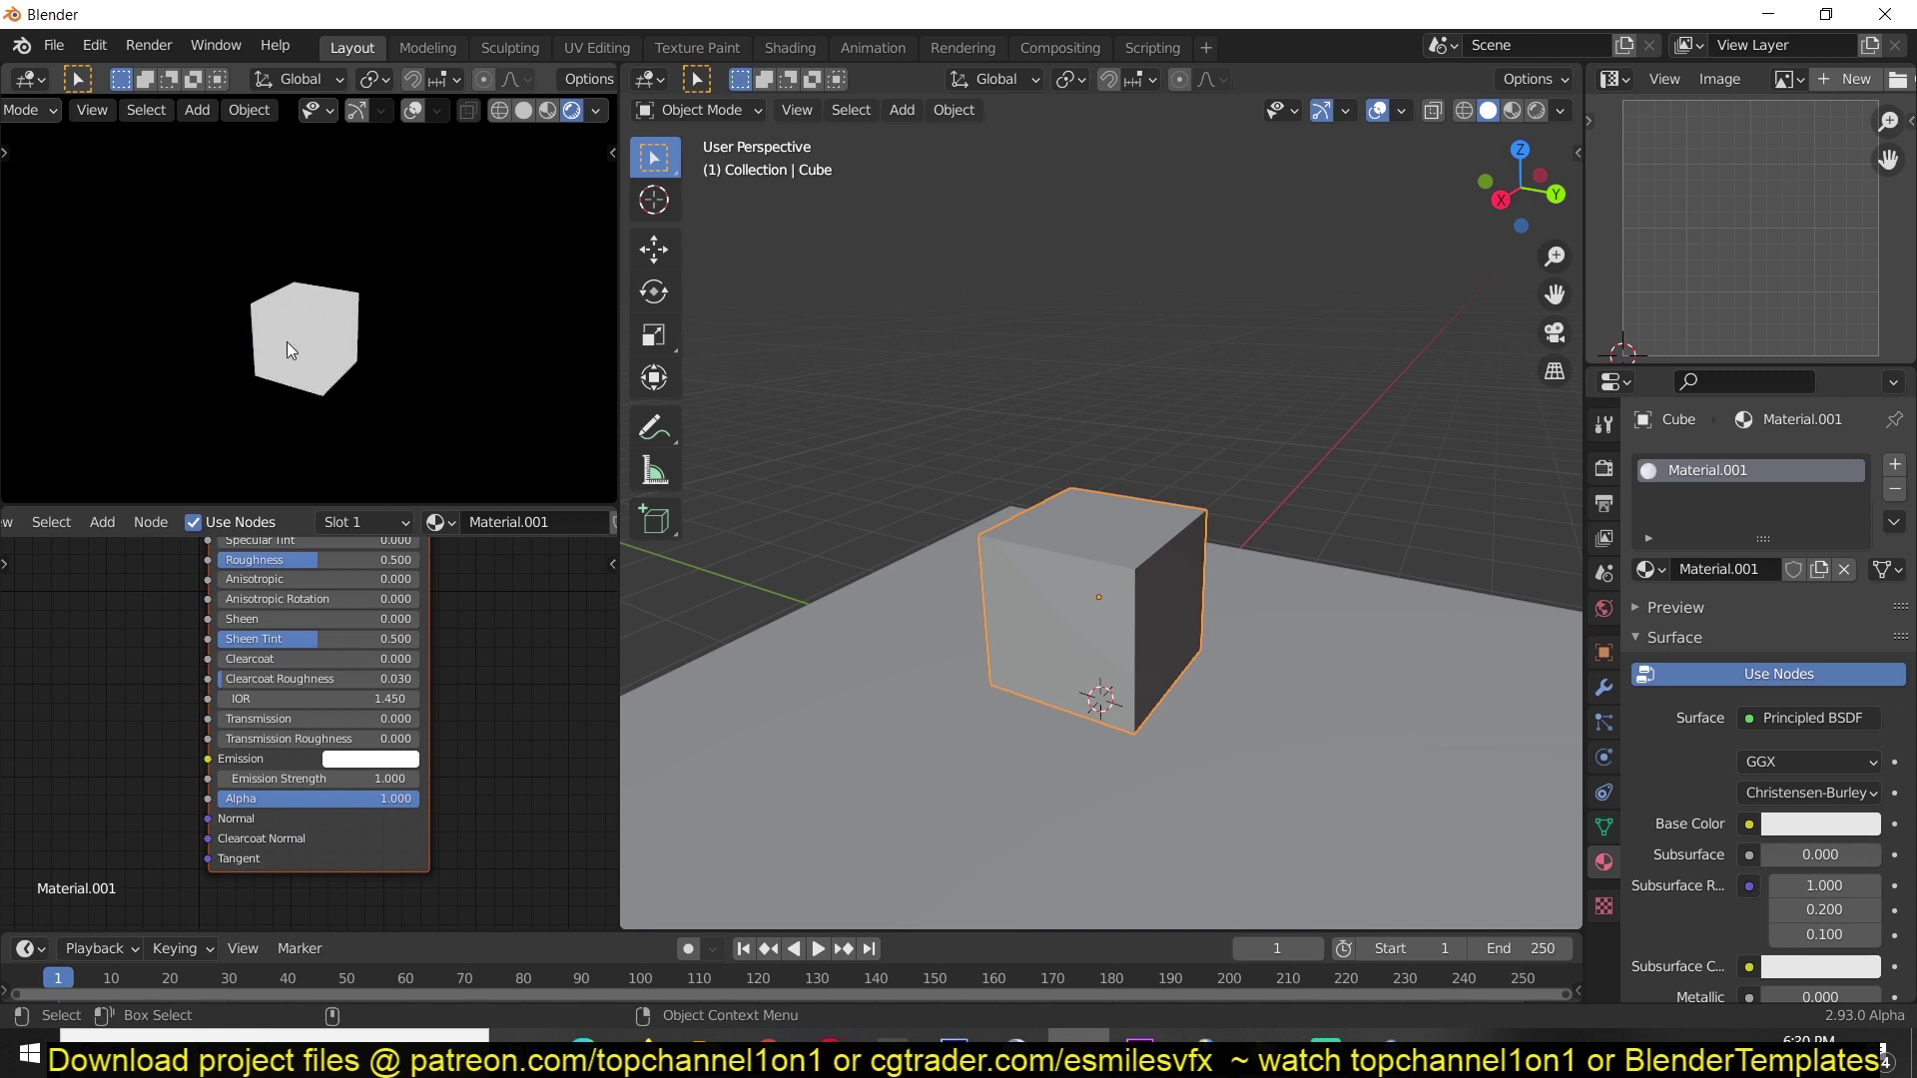
# Switch the Render Engine to Cycles, then back to Eevee.
pyautogui.click(1605, 468)
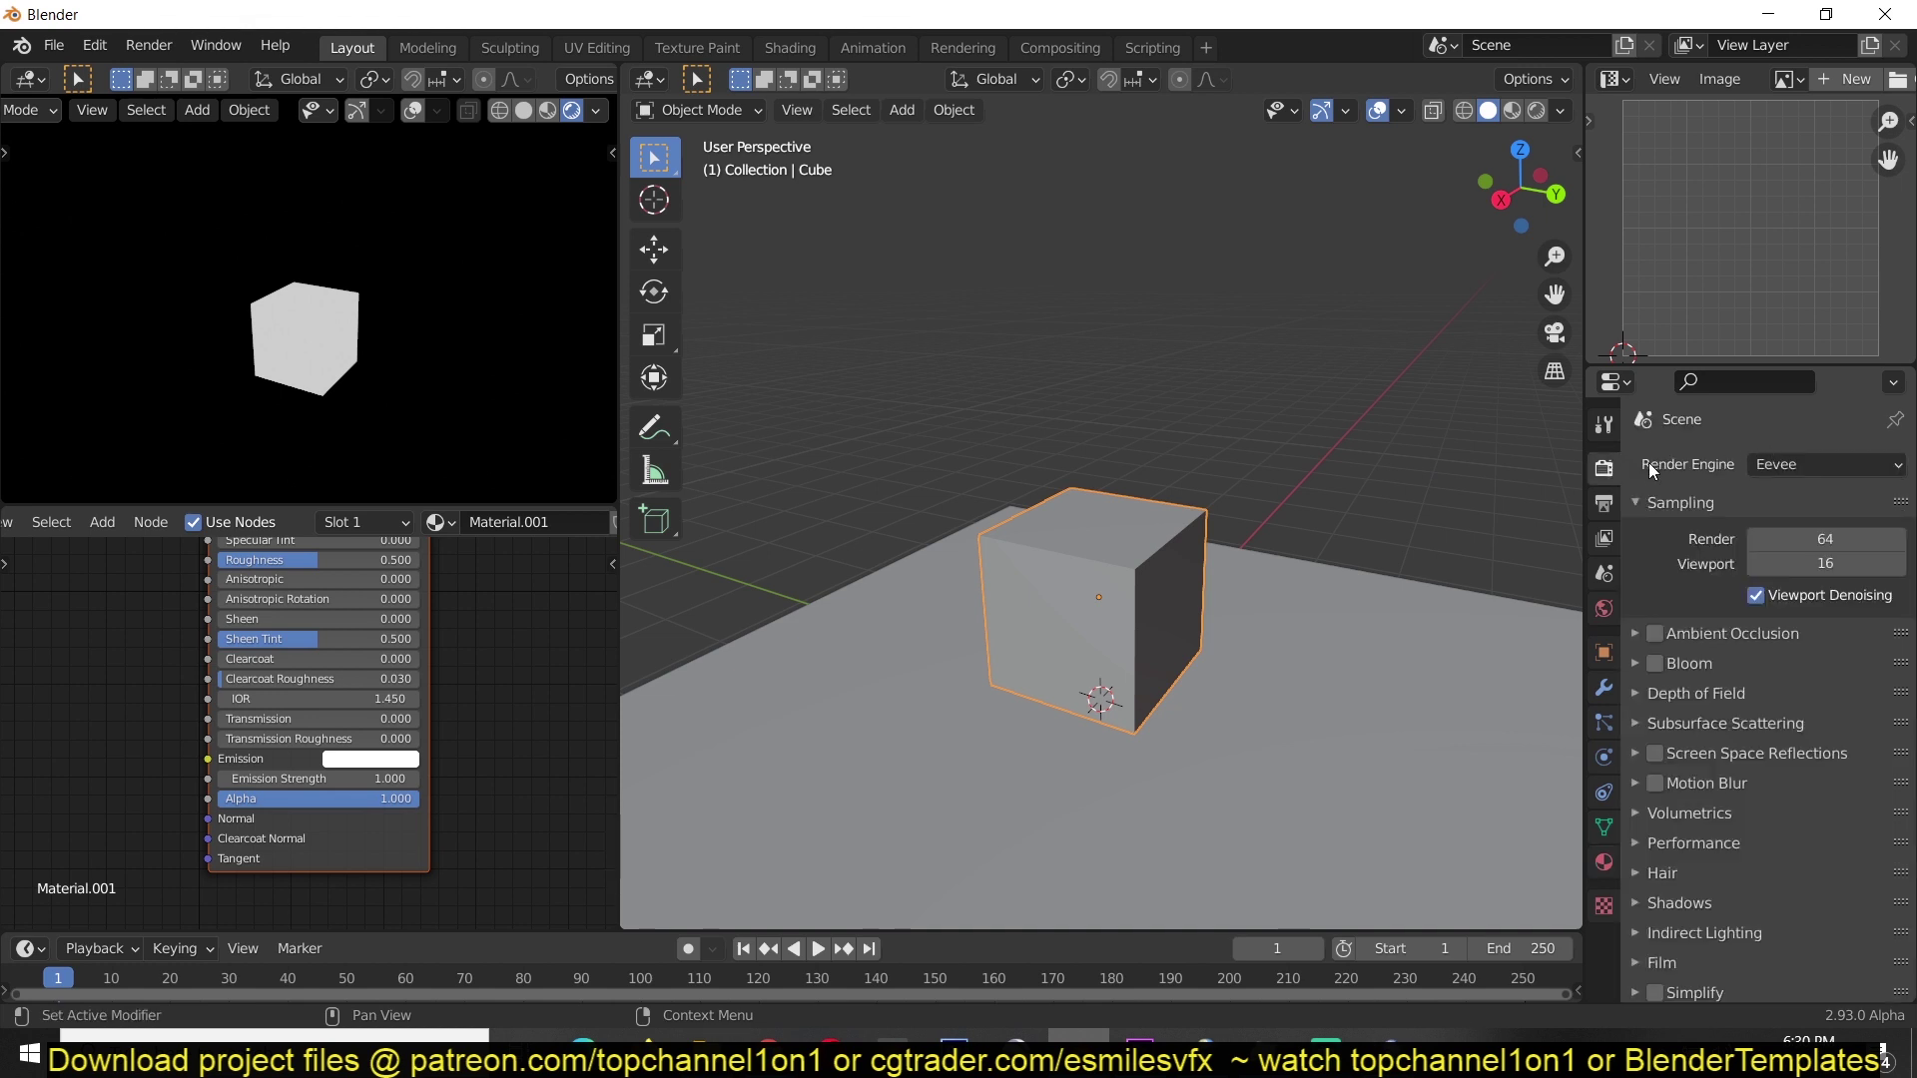
pyautogui.click(1793, 464)
pyautogui.click(1777, 548)
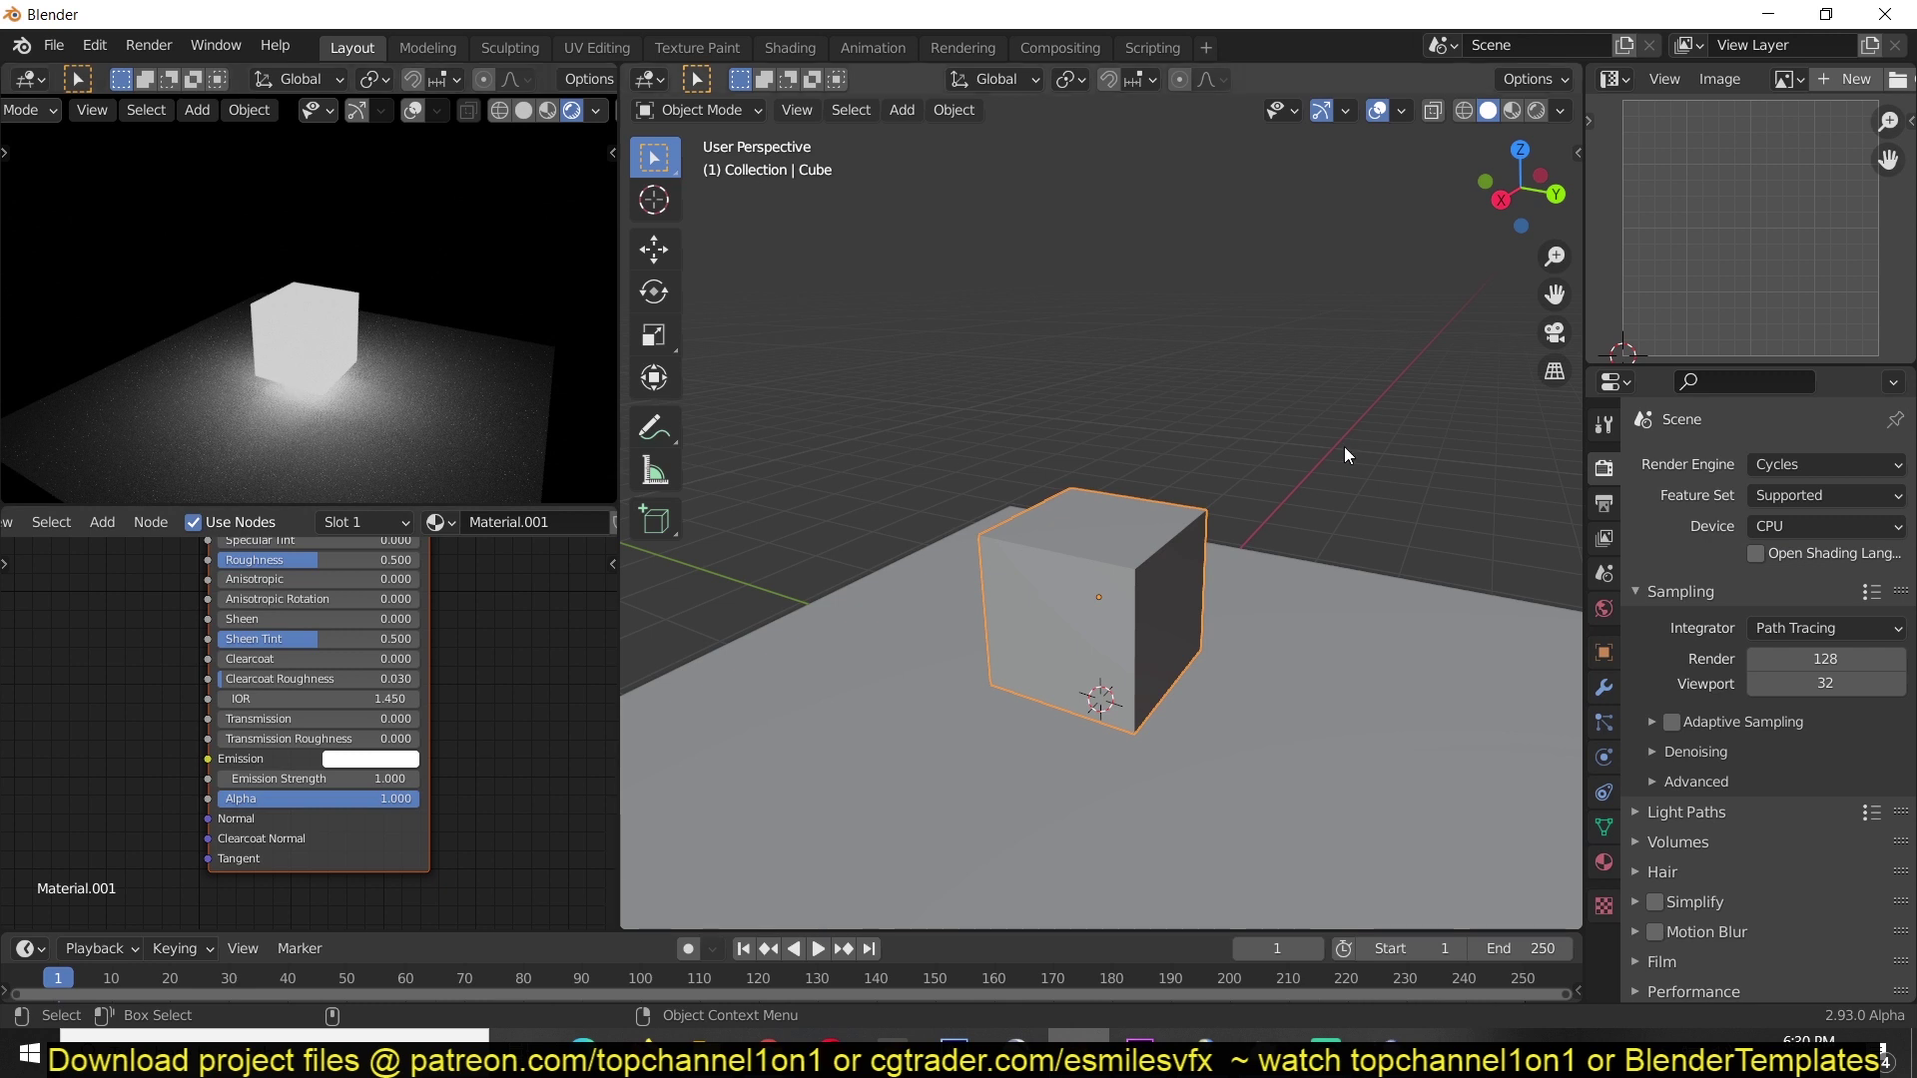
pyautogui.click(1774, 465)
pyautogui.click(1775, 493)
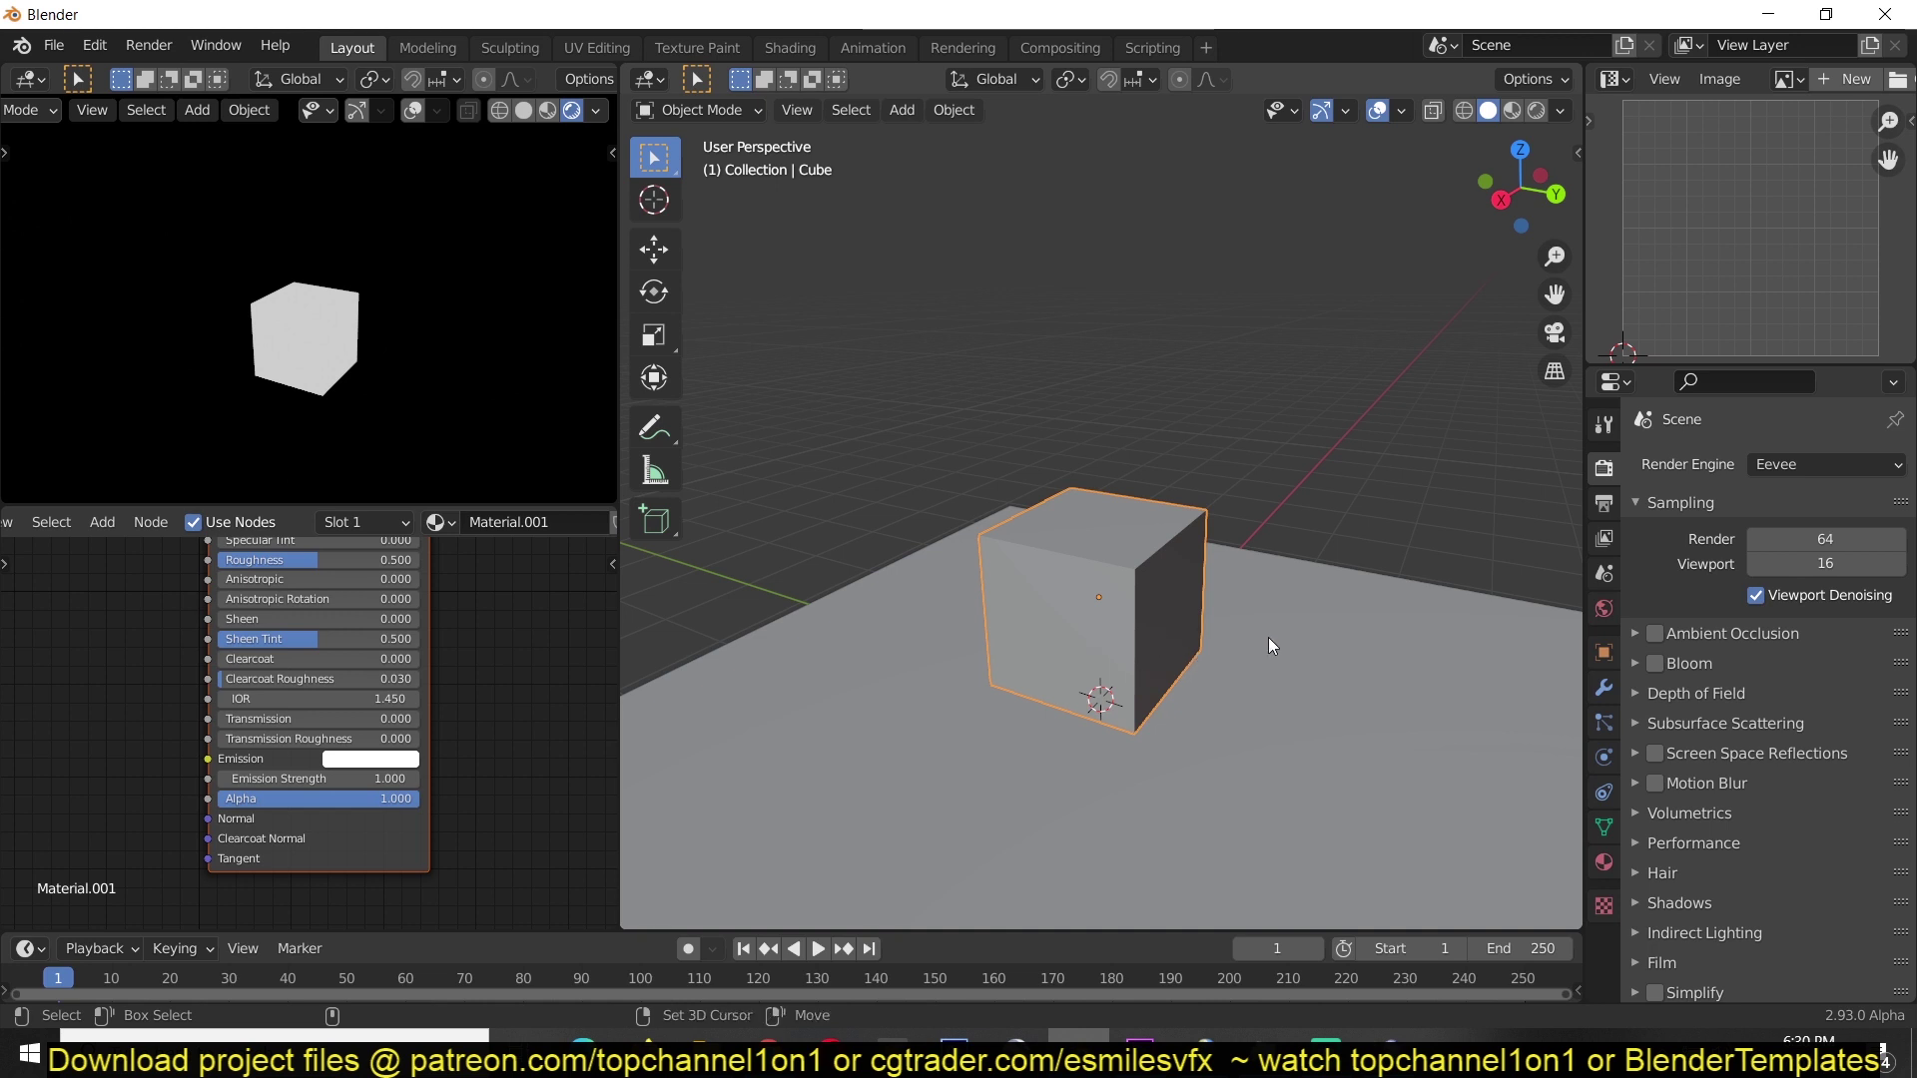
# Add a Suzanne monkey, scale it down, move it along Y beside the cube, and rotate it.
pyautogui.hotkey('shift', 'a')
pyautogui.moveTo(1260, 521)
pyautogui.click(1373, 758)
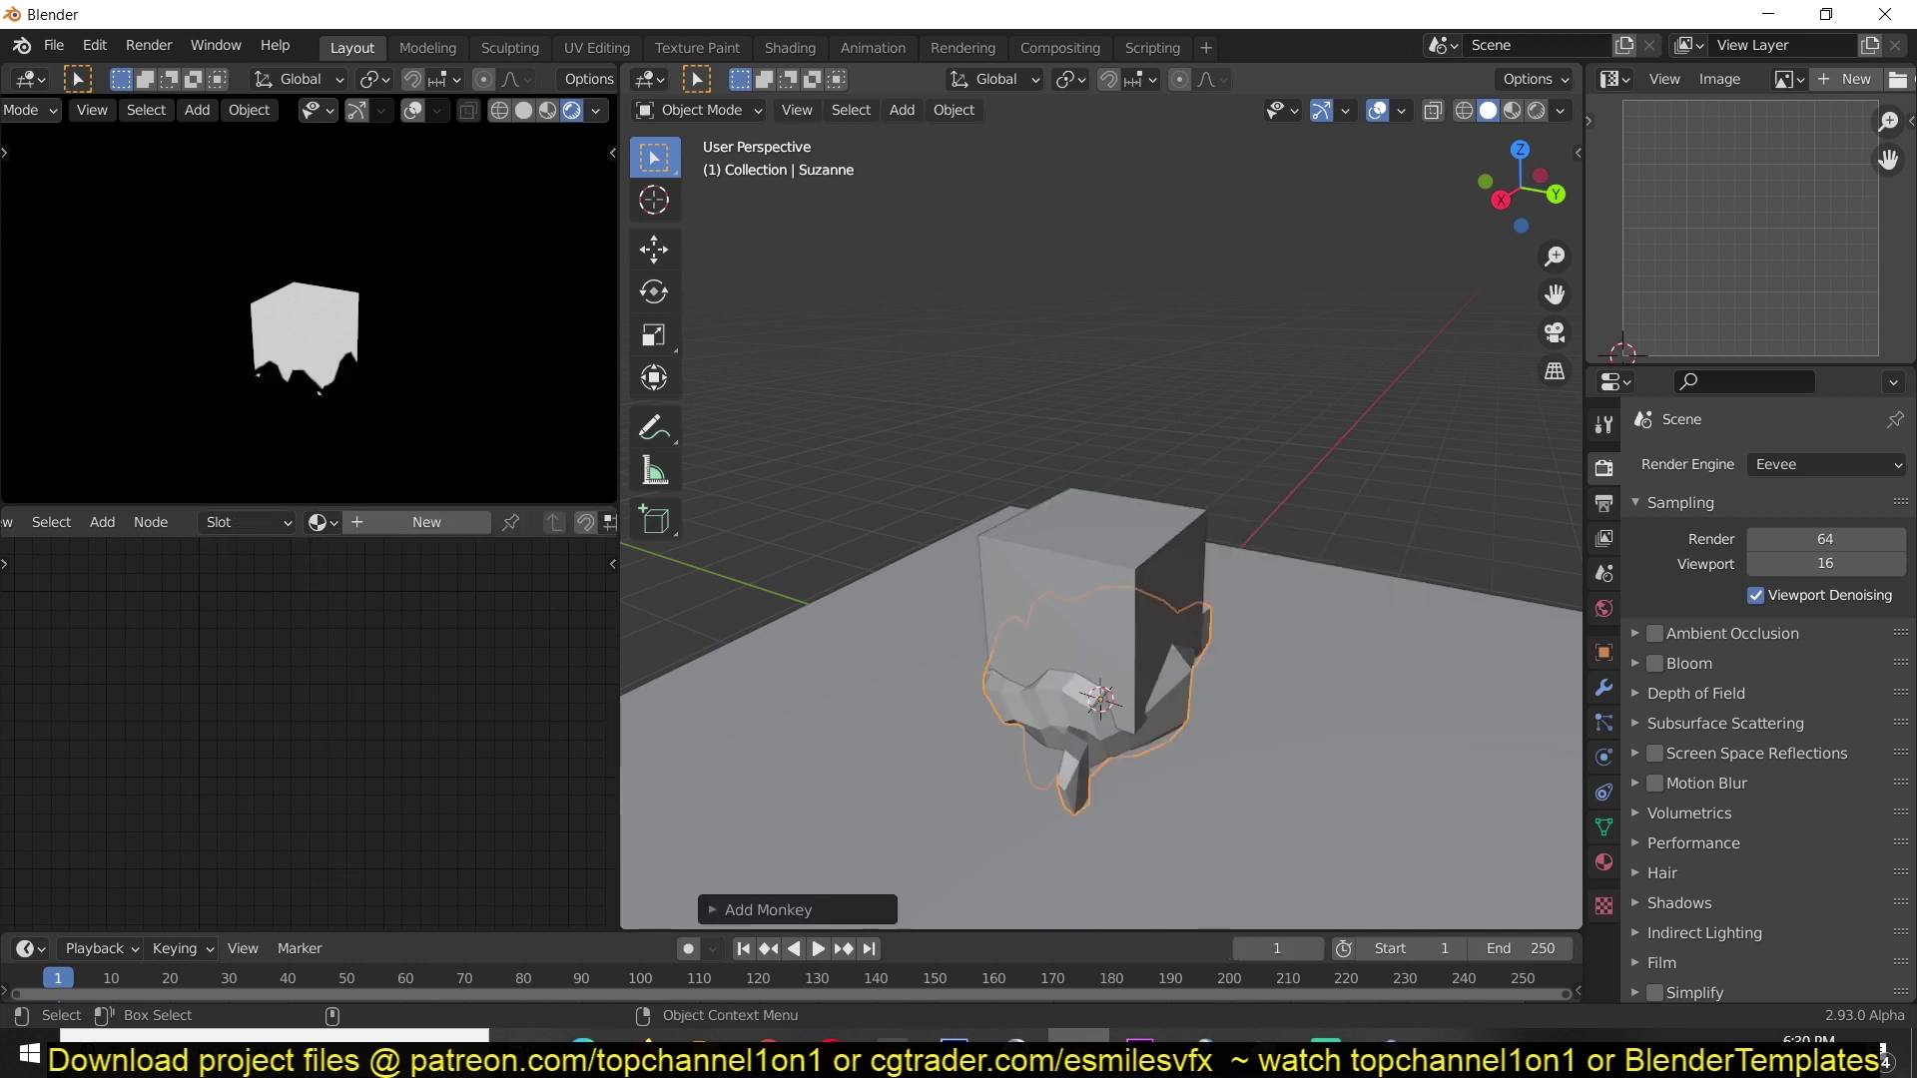
pyautogui.press('s')
pyautogui.click(1074, 698)
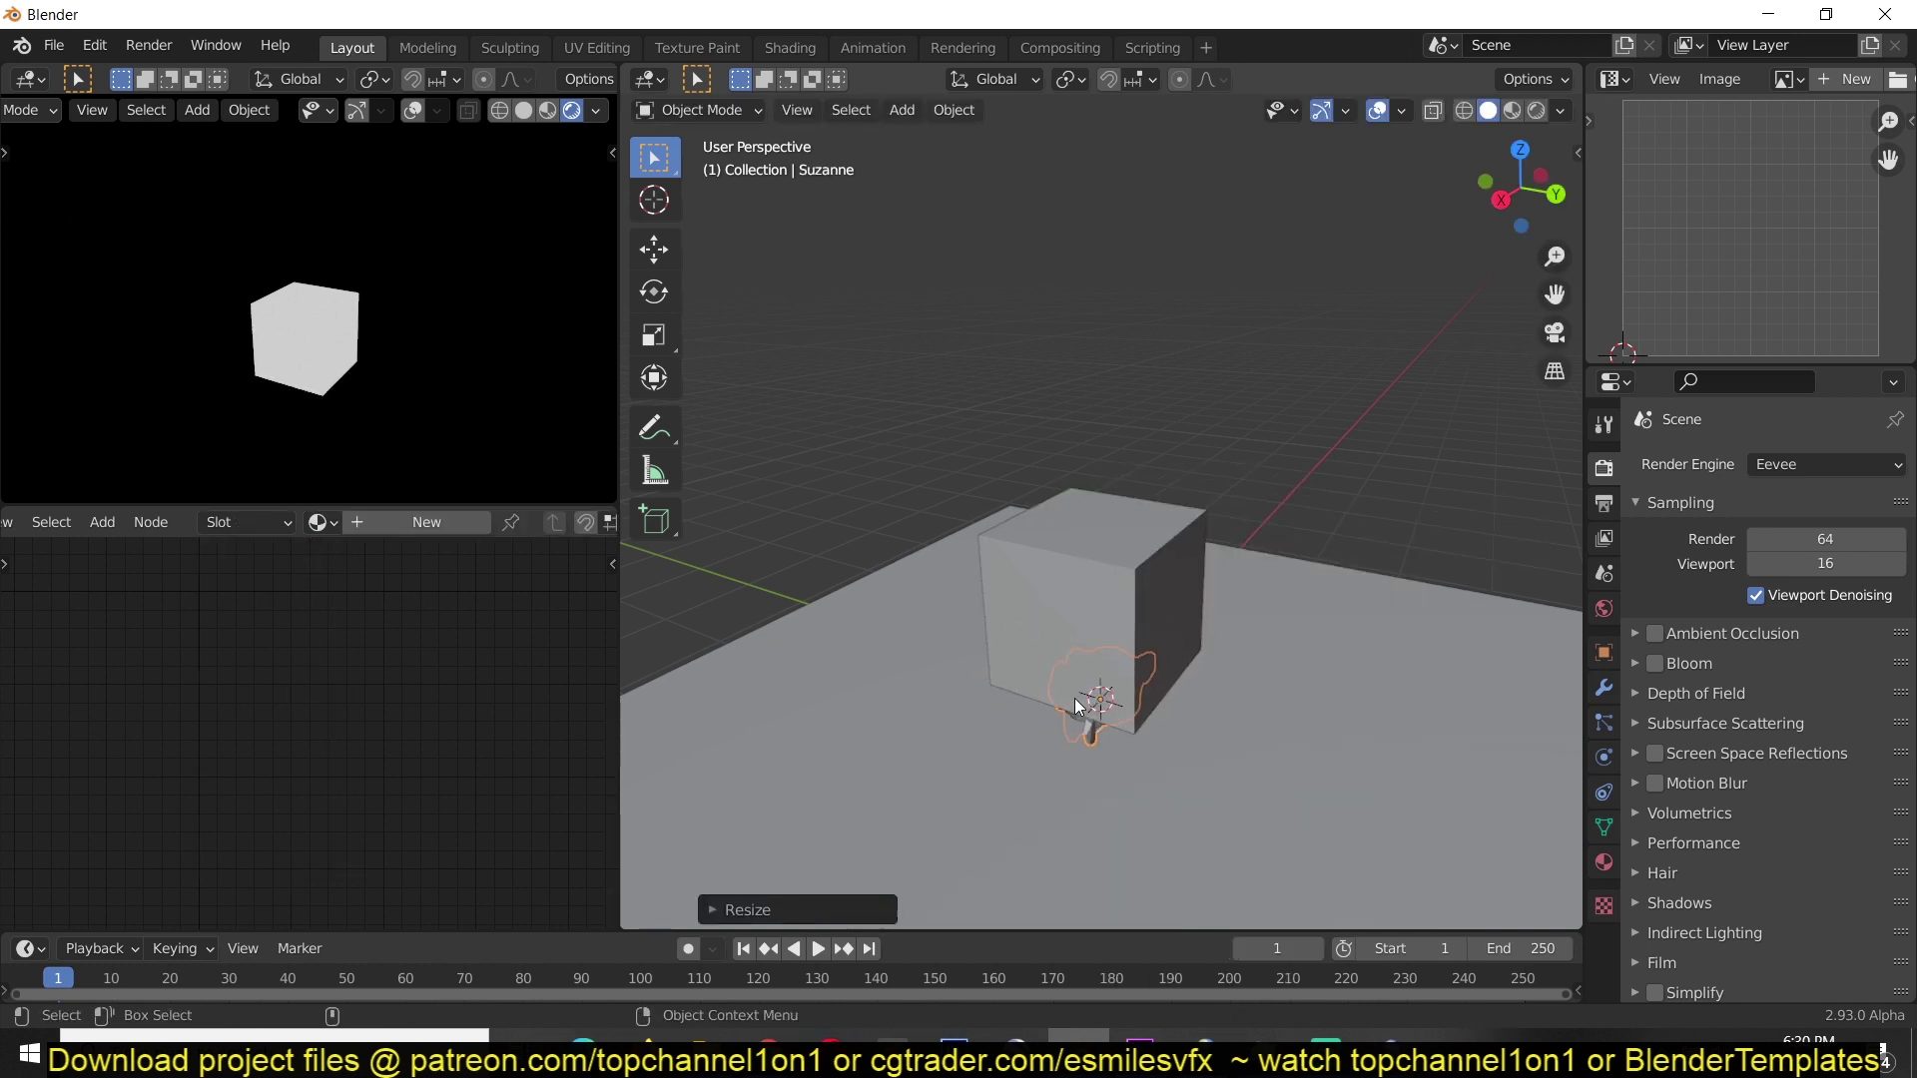
pyautogui.click(655, 252)
pyautogui.moveTo(1196, 728); pyautogui.dragTo(1296, 571)
pyautogui.press('r')
pyautogui.click(1447, 565)
# Set the viewport shading colour to Random.
pyautogui.click(1562, 111)
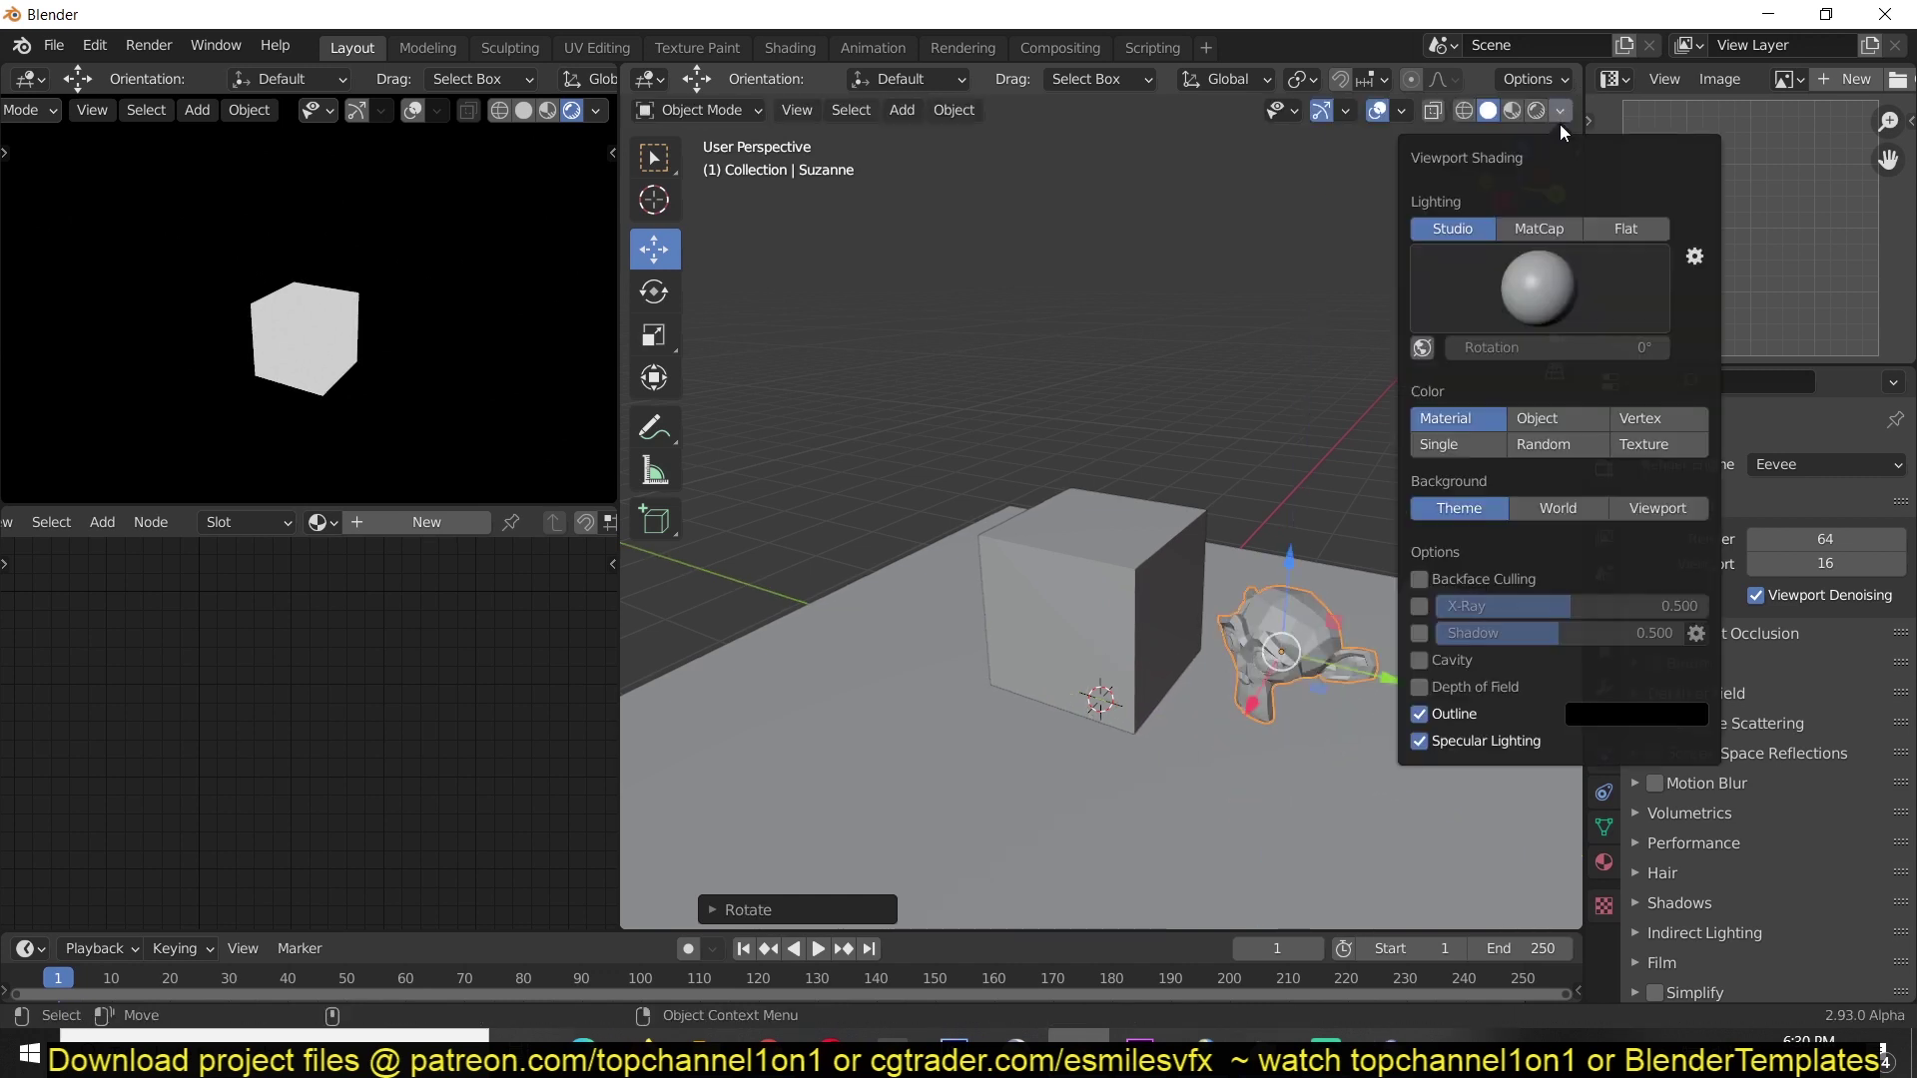
pyautogui.click(1551, 448)
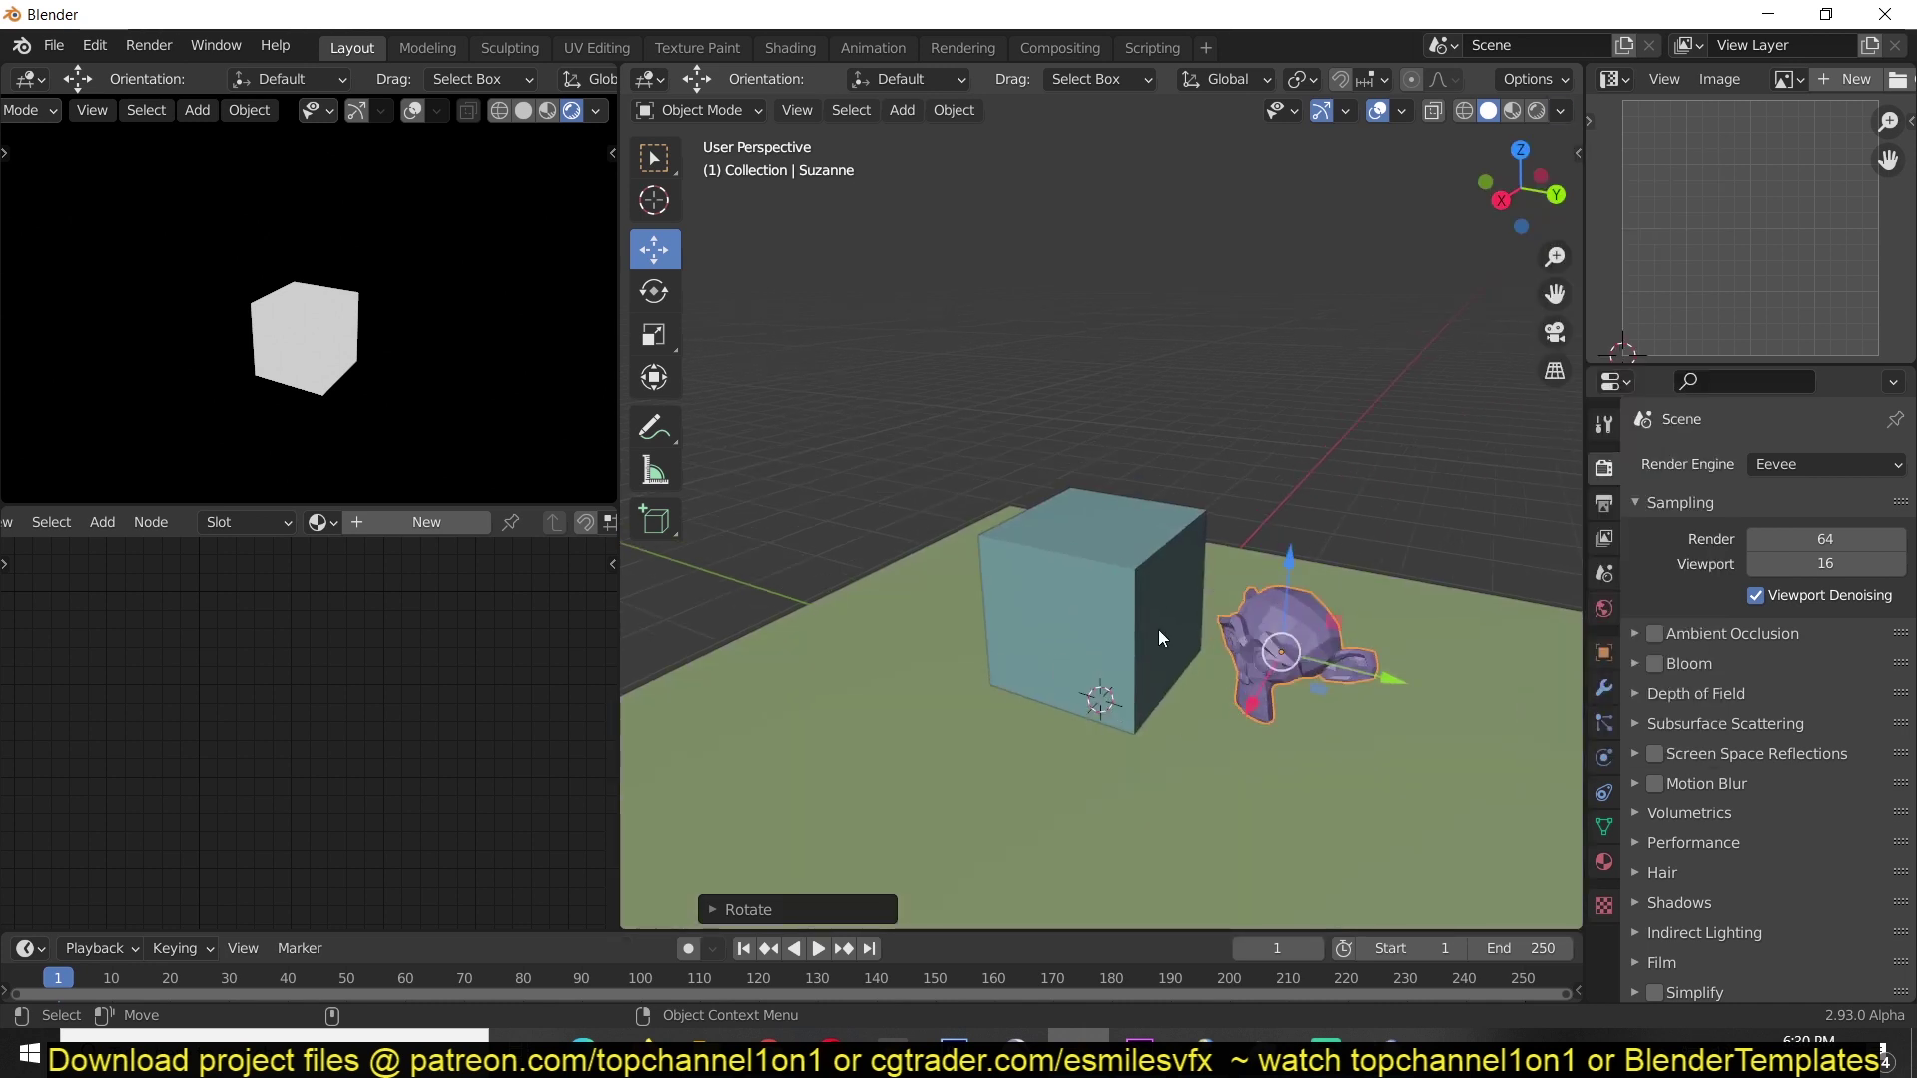
pyautogui.click(1112, 559)
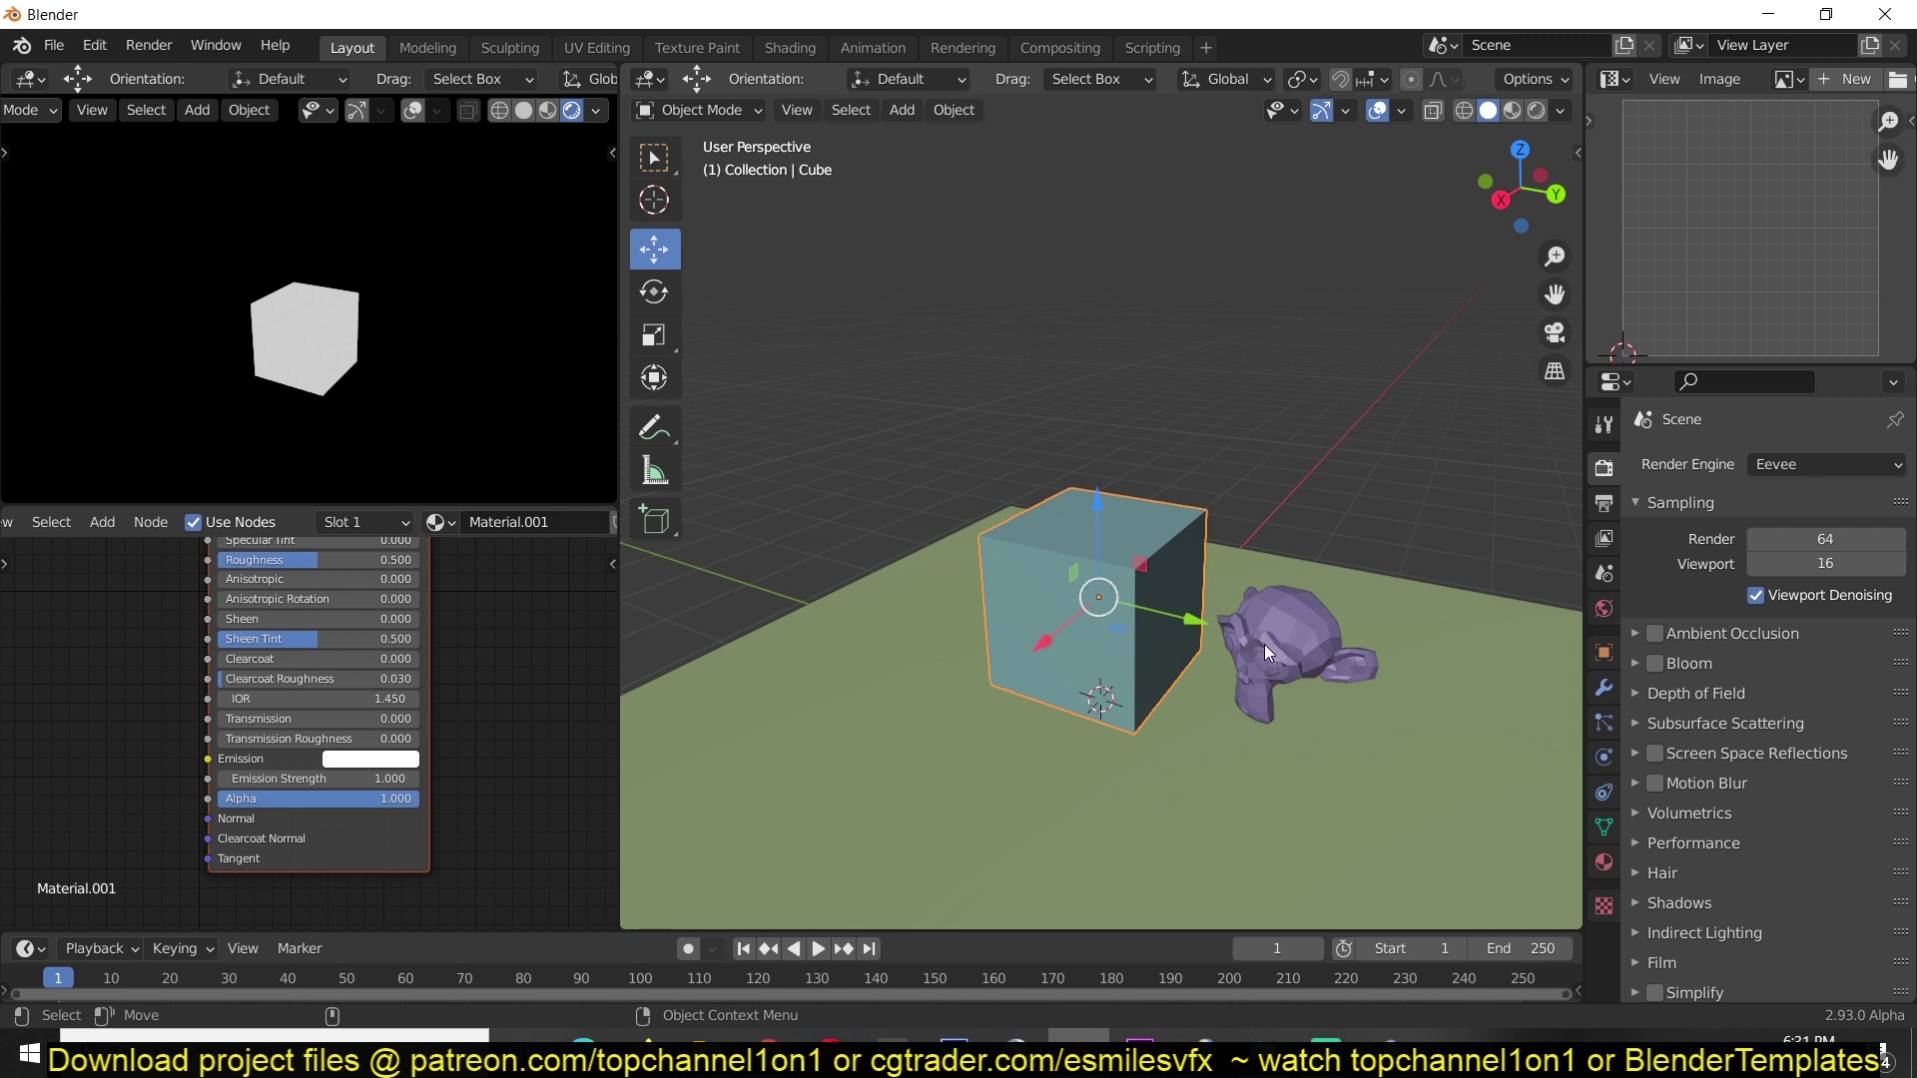
# Switch the Render Engine to Cycles and orbit the preview to include Suzanne.
pyautogui.click(1799, 459)
pyautogui.click(1787, 548)
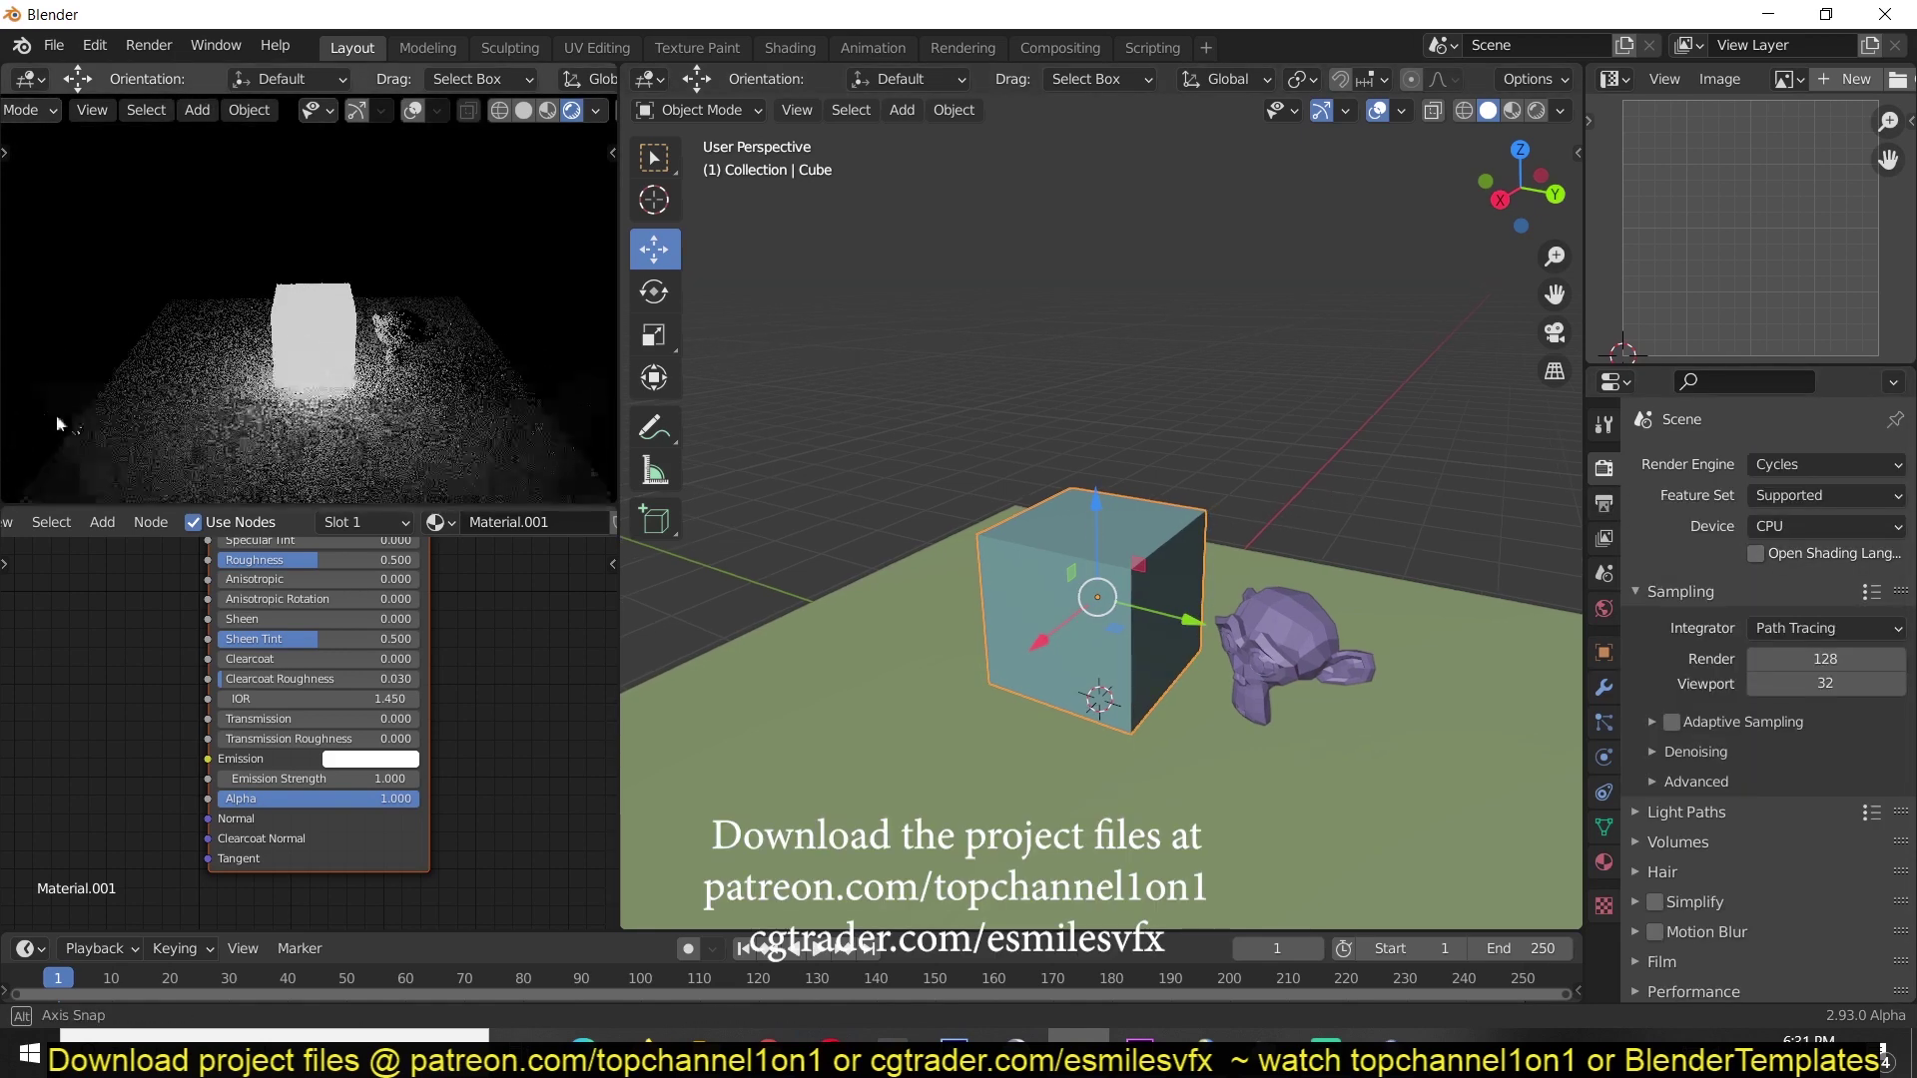
pyautogui.moveTo(55, 410); pyautogui.dragTo(330, 331, button='middle')
pyautogui.click(1294, 655)
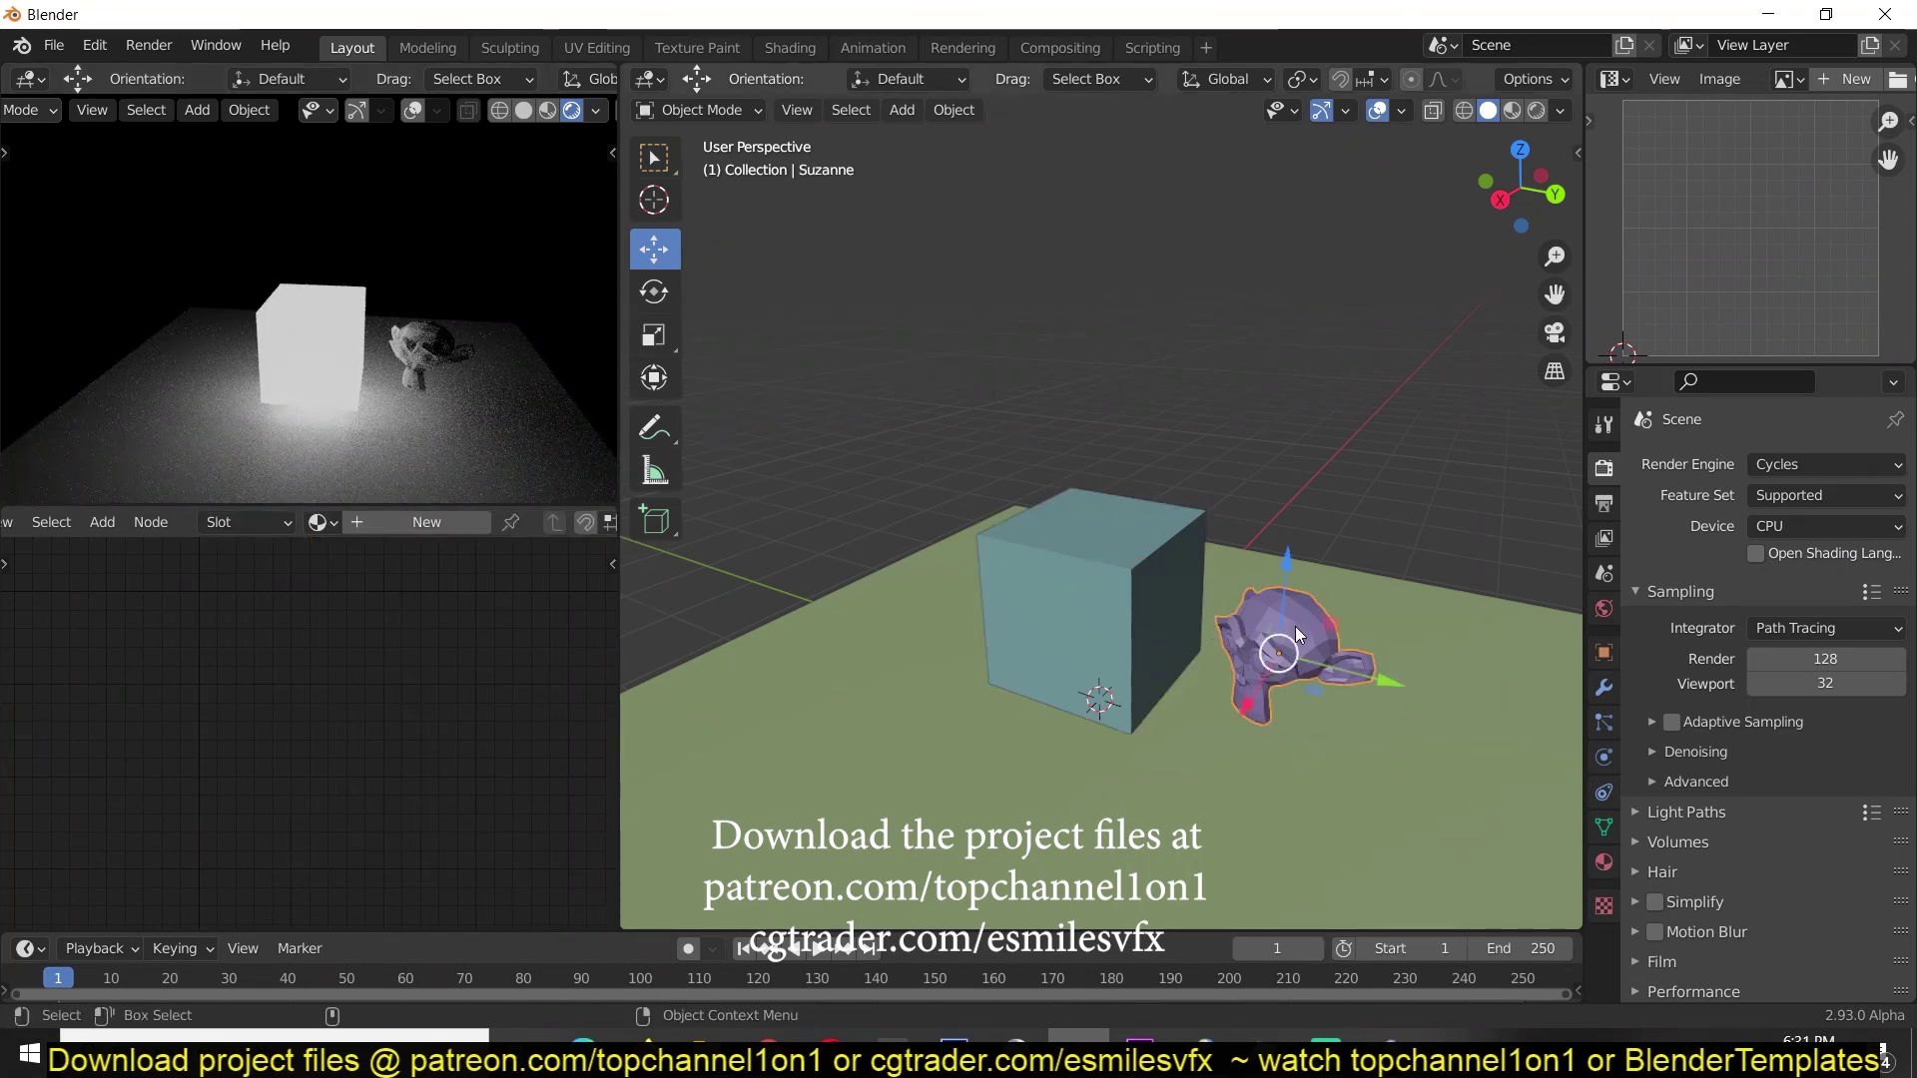
# Change the cube's Emission colour to orange.
pyautogui.click(1159, 637)
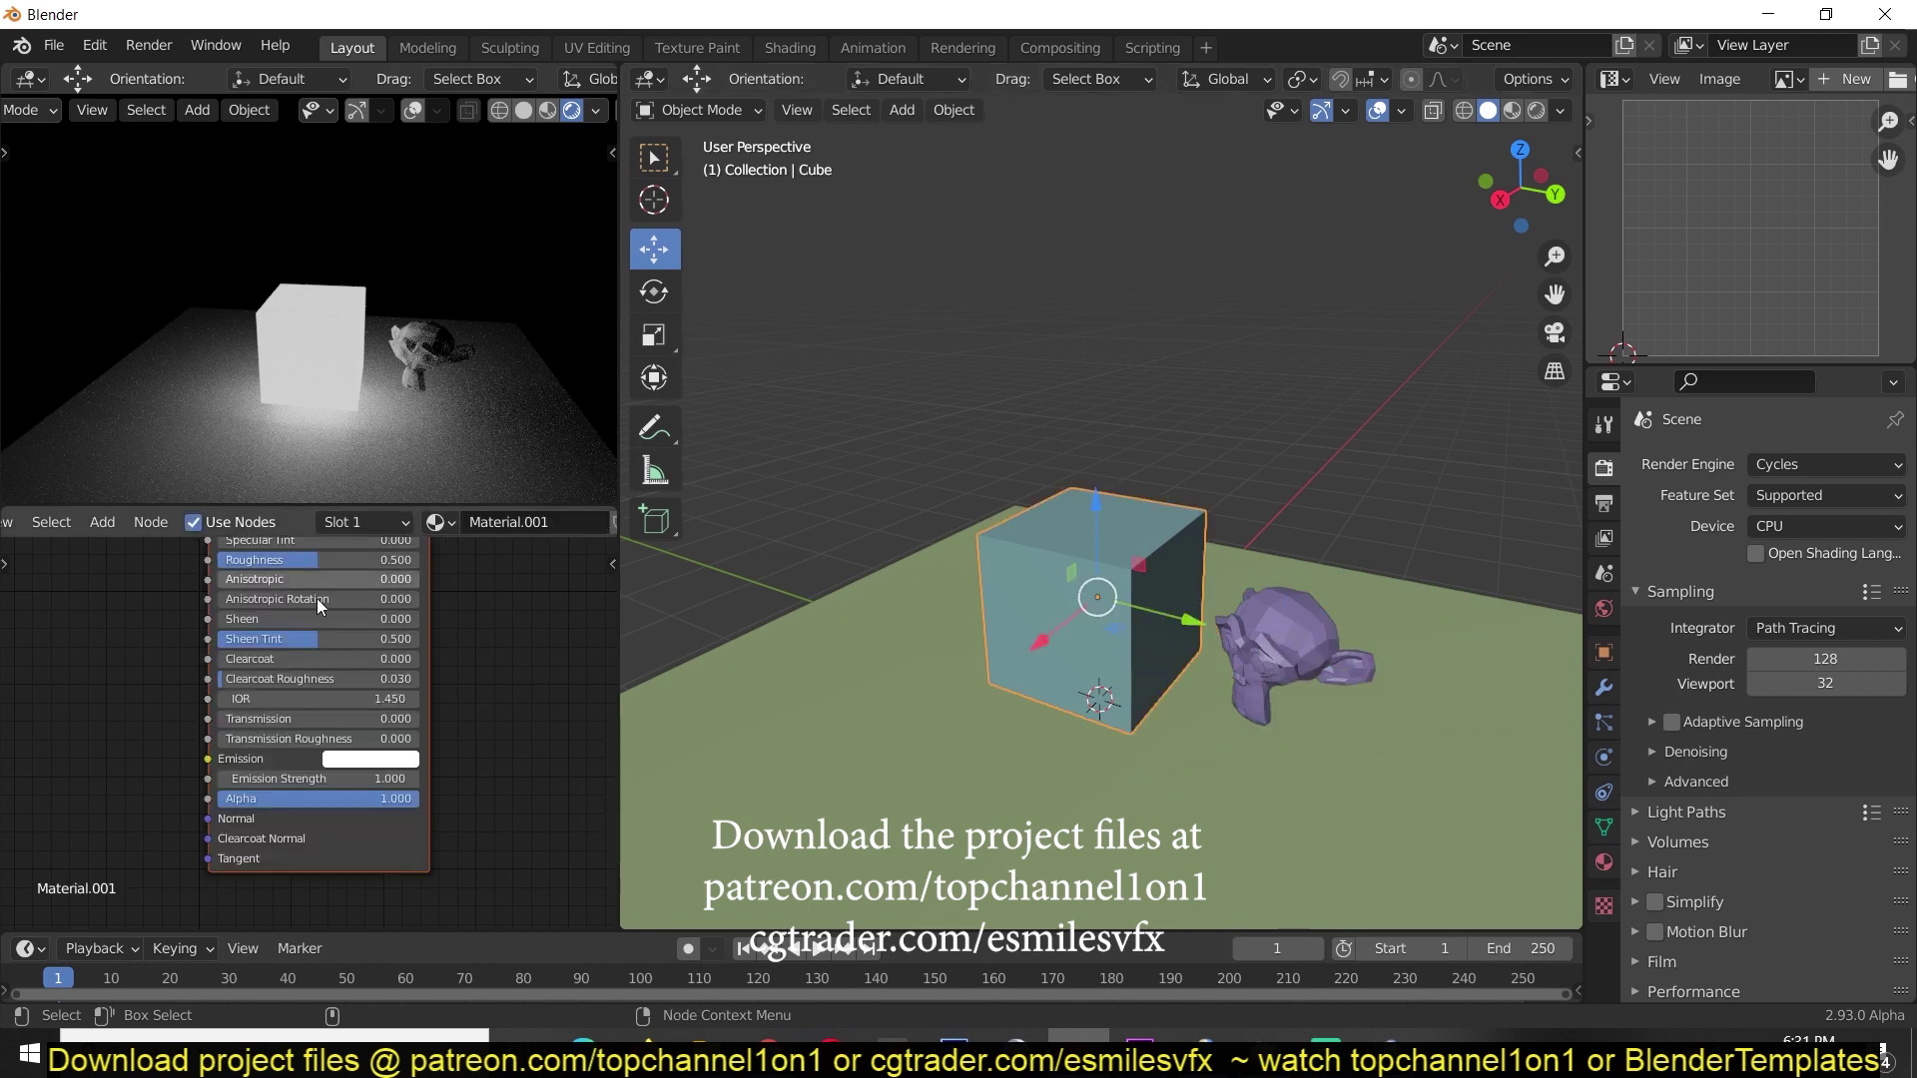
pyautogui.click(372, 759)
pyautogui.click(410, 573)
pyautogui.click(362, 597)
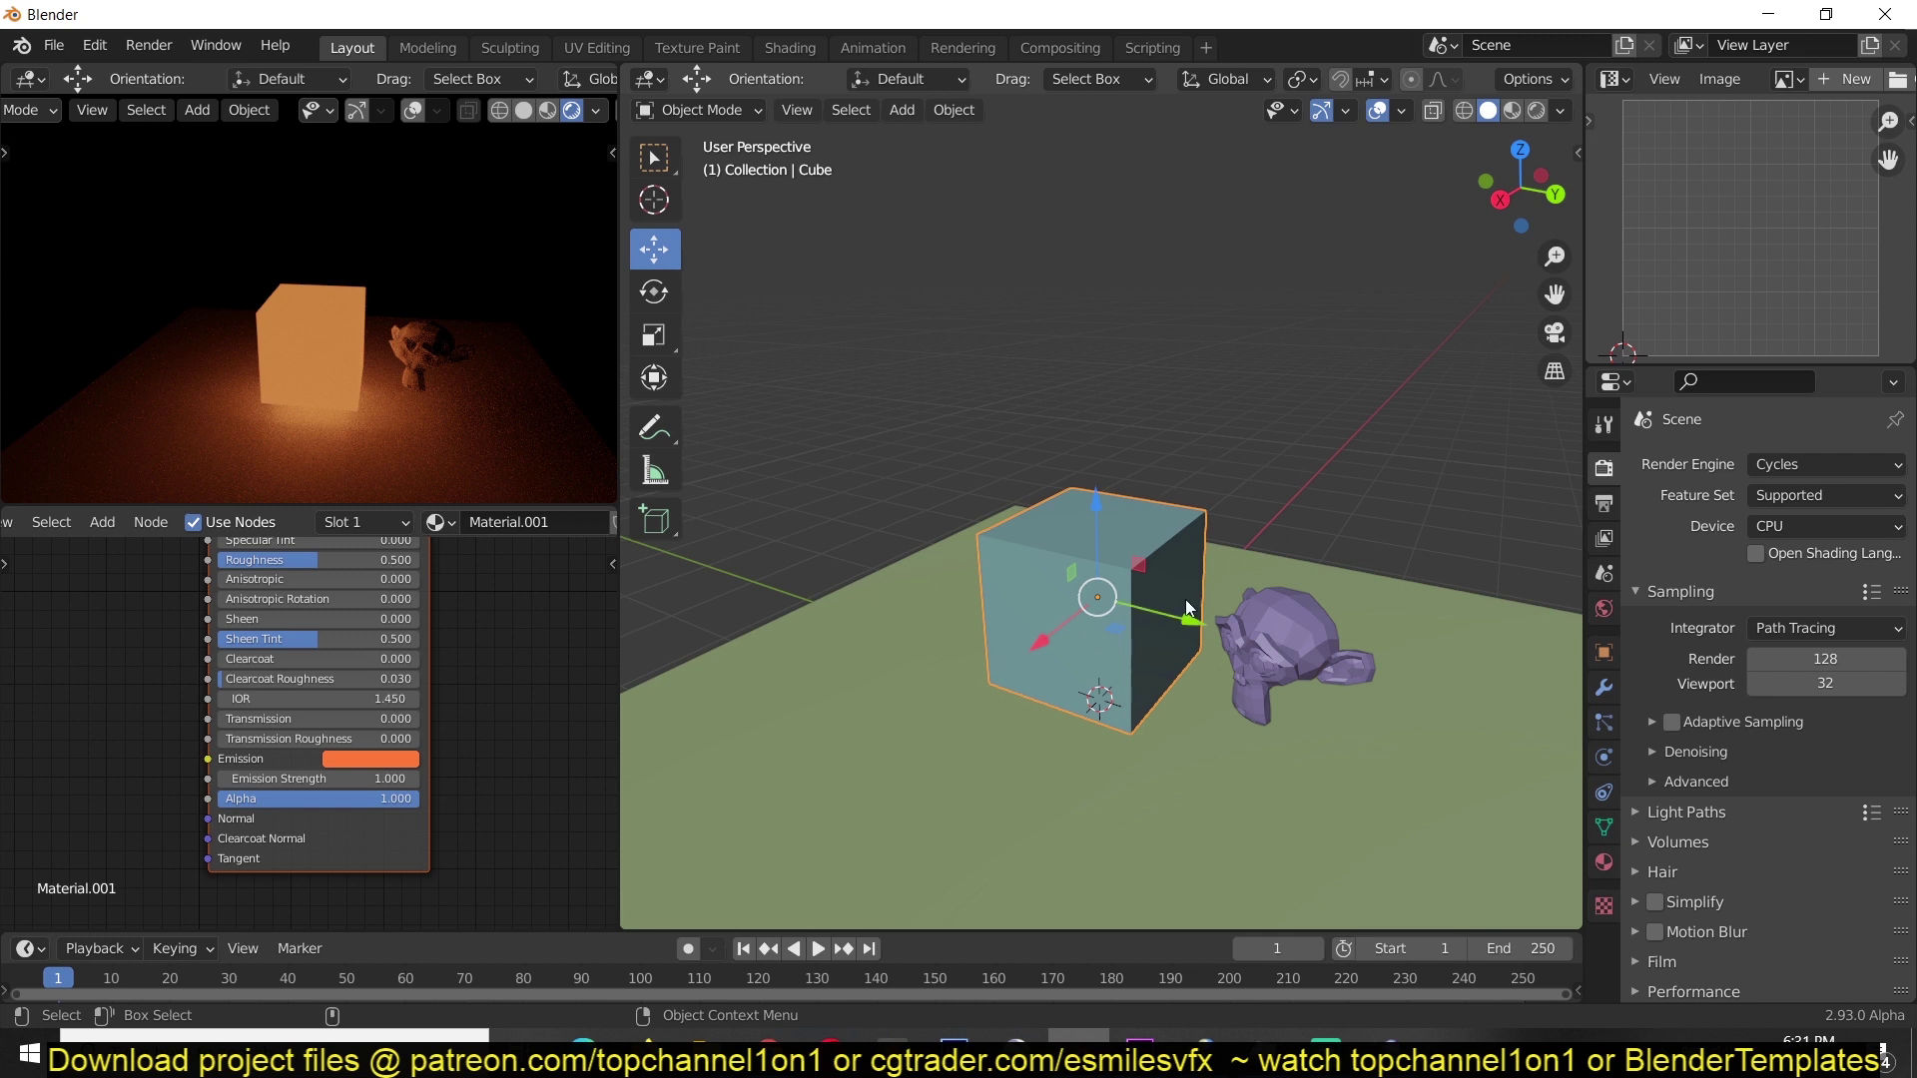
# Switch the Render Engine back to Eevee and enable Bloom.
pyautogui.click(1758, 465)
pyautogui.click(1744, 485)
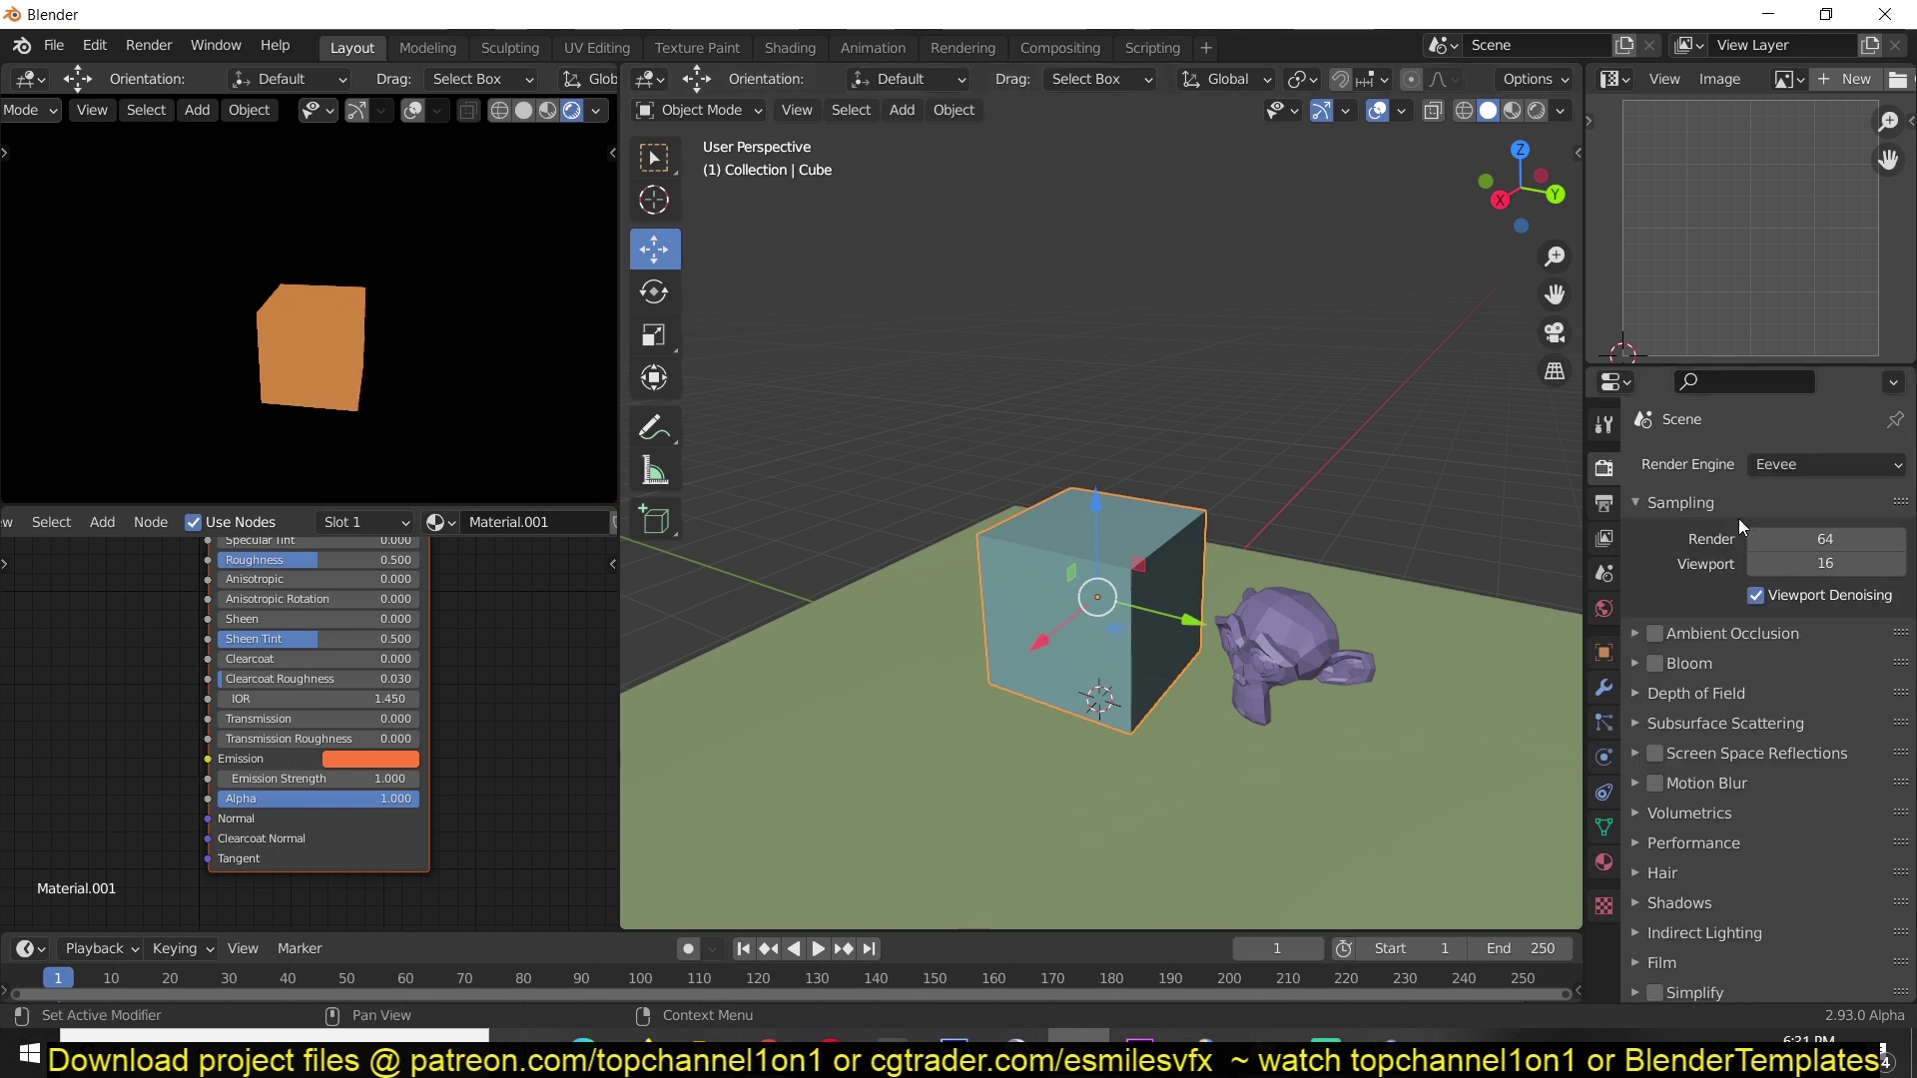
pyautogui.click(1658, 663)
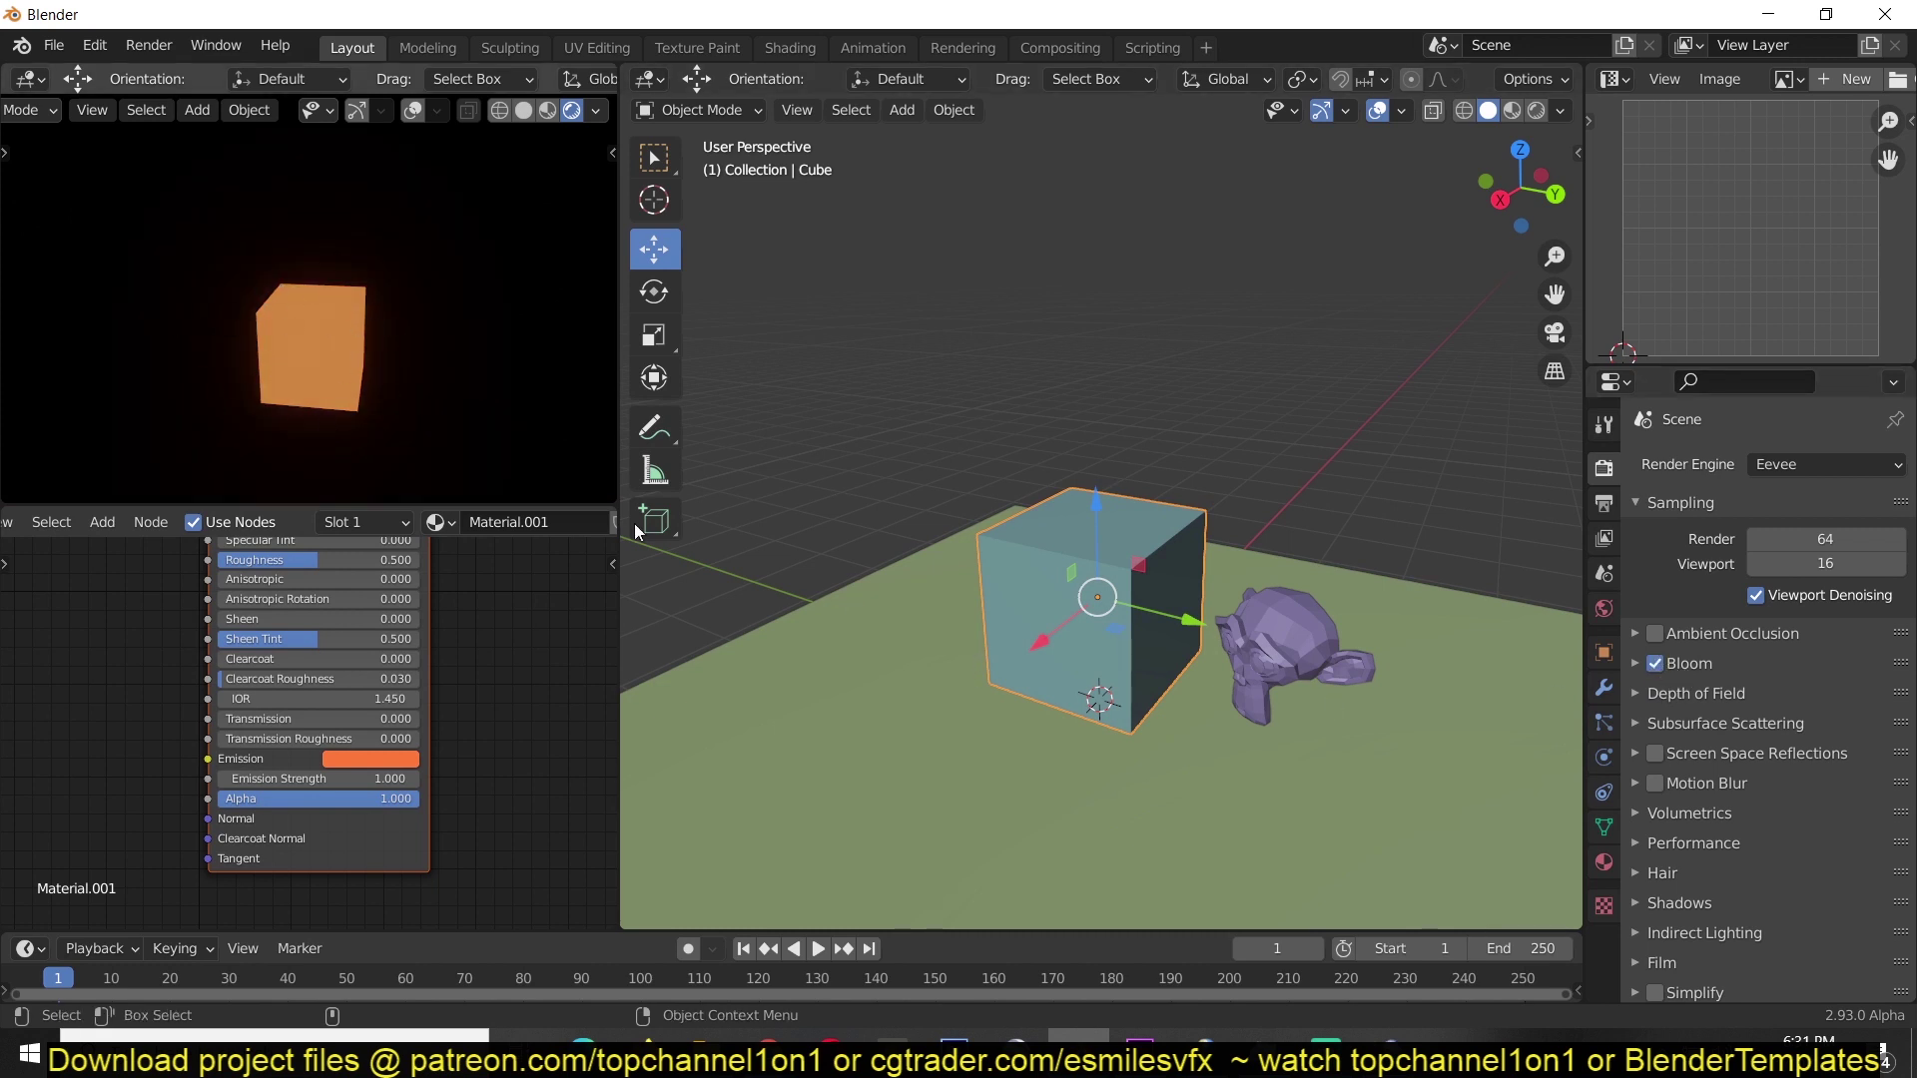
# Set the cube's Emission Strength to 10.
pyautogui.click(388, 769)
pyautogui.write('10')
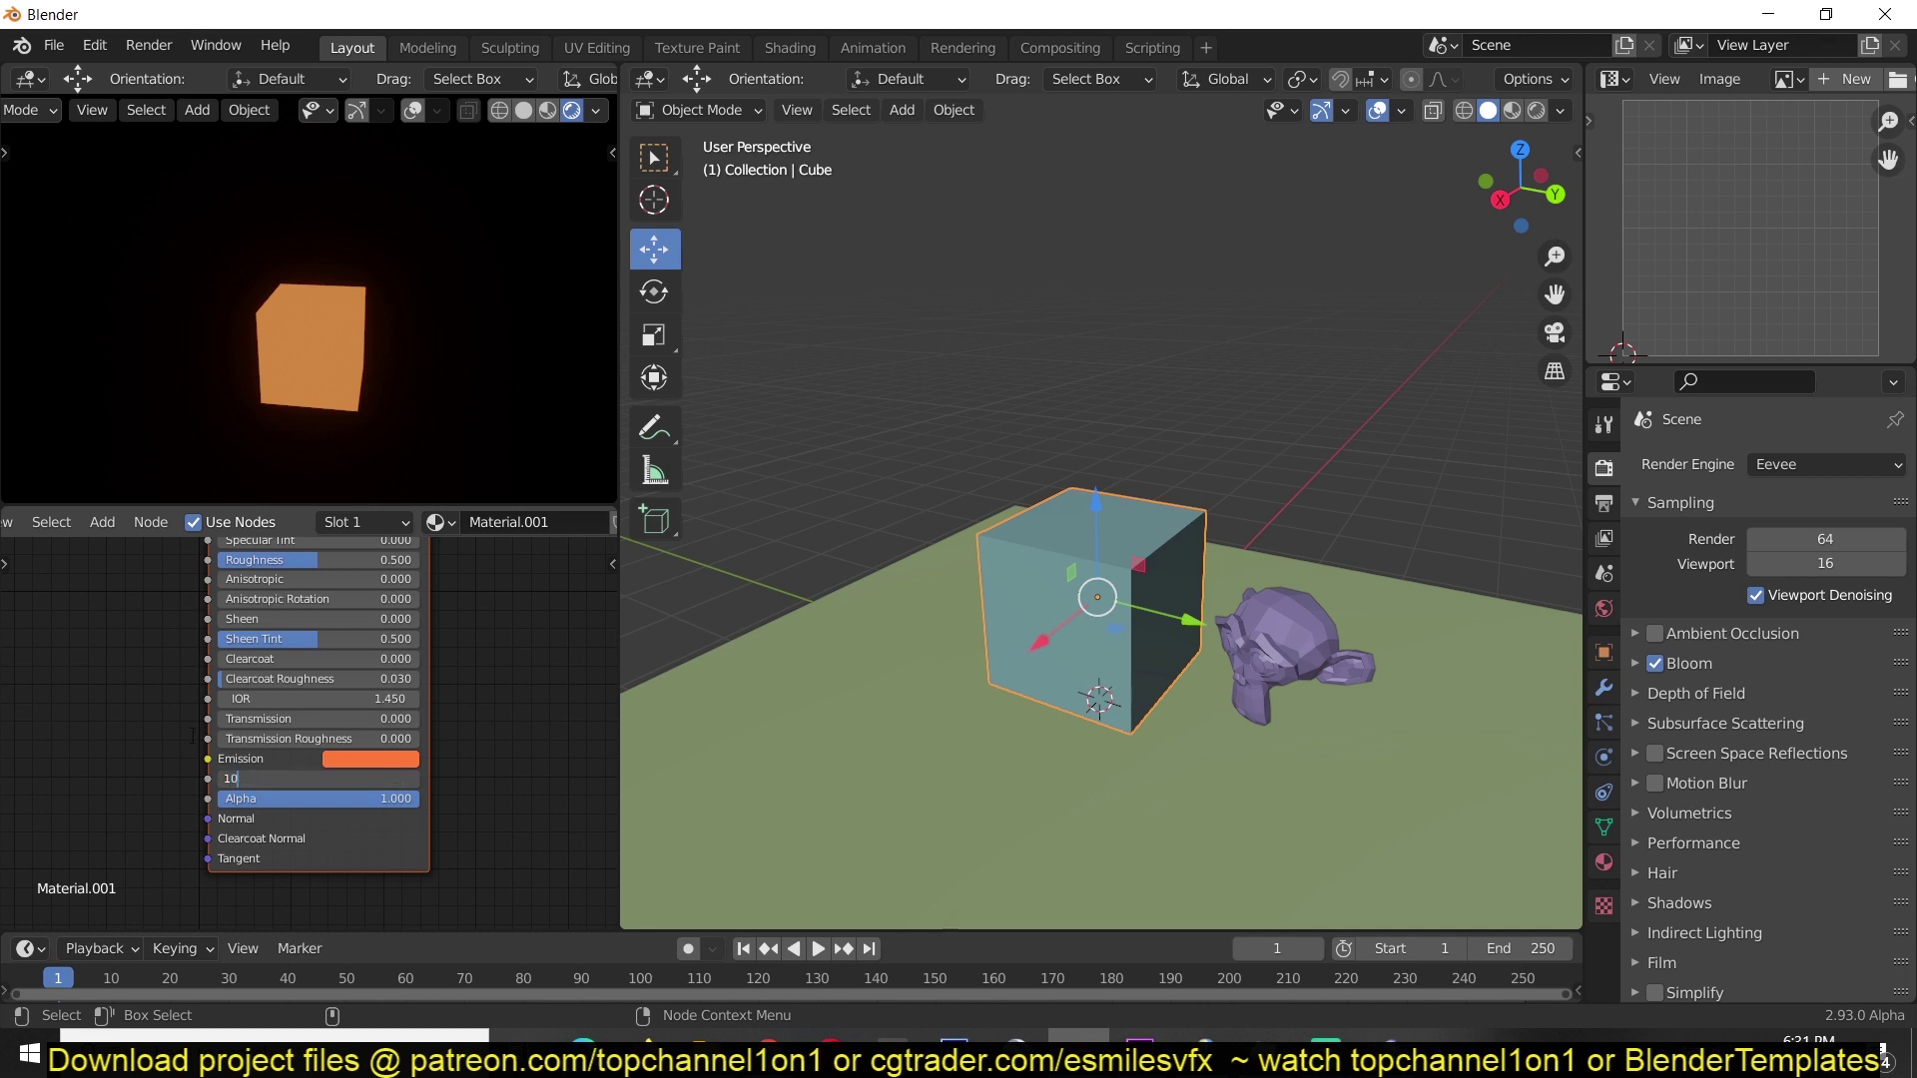
pyautogui.press('Return')
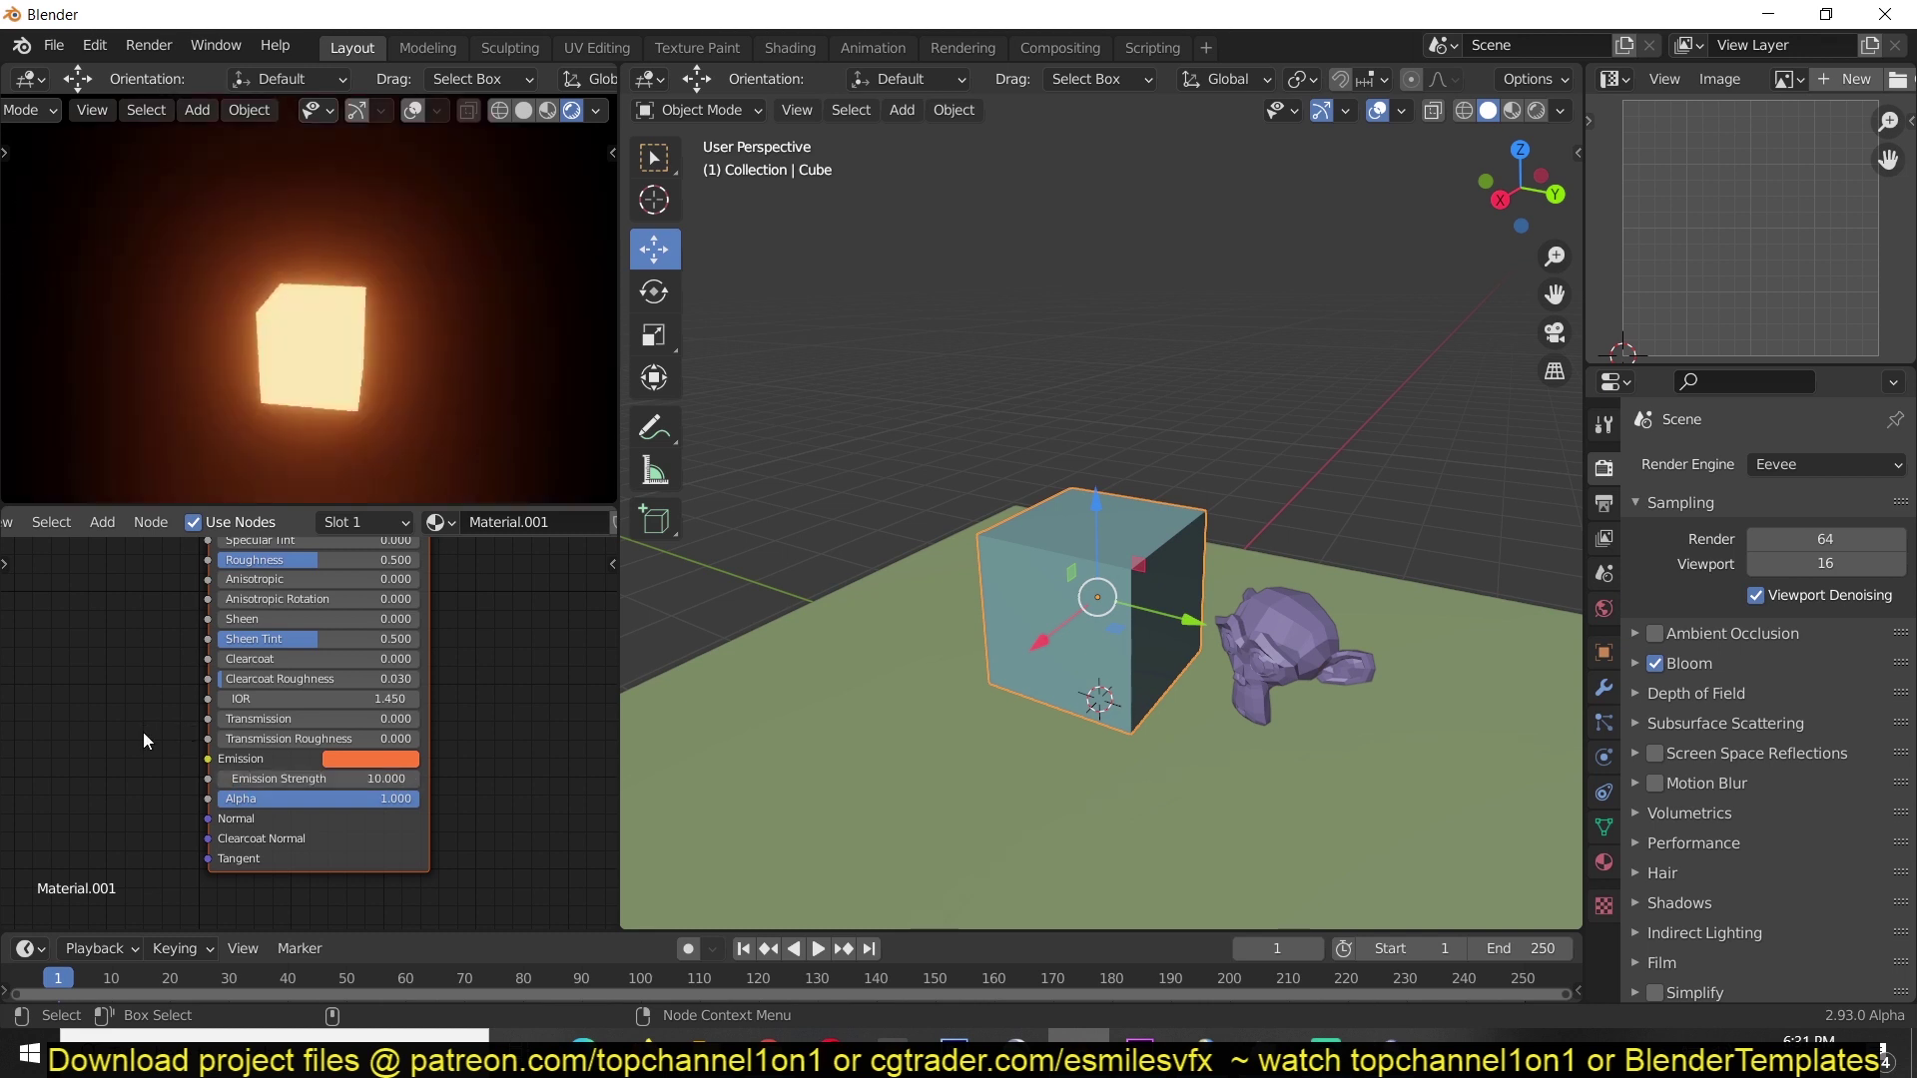
# Select Suzanne, the ground Plane, then Suzanne again and the cube, orbiting slightly.
pyautogui.click(1274, 639)
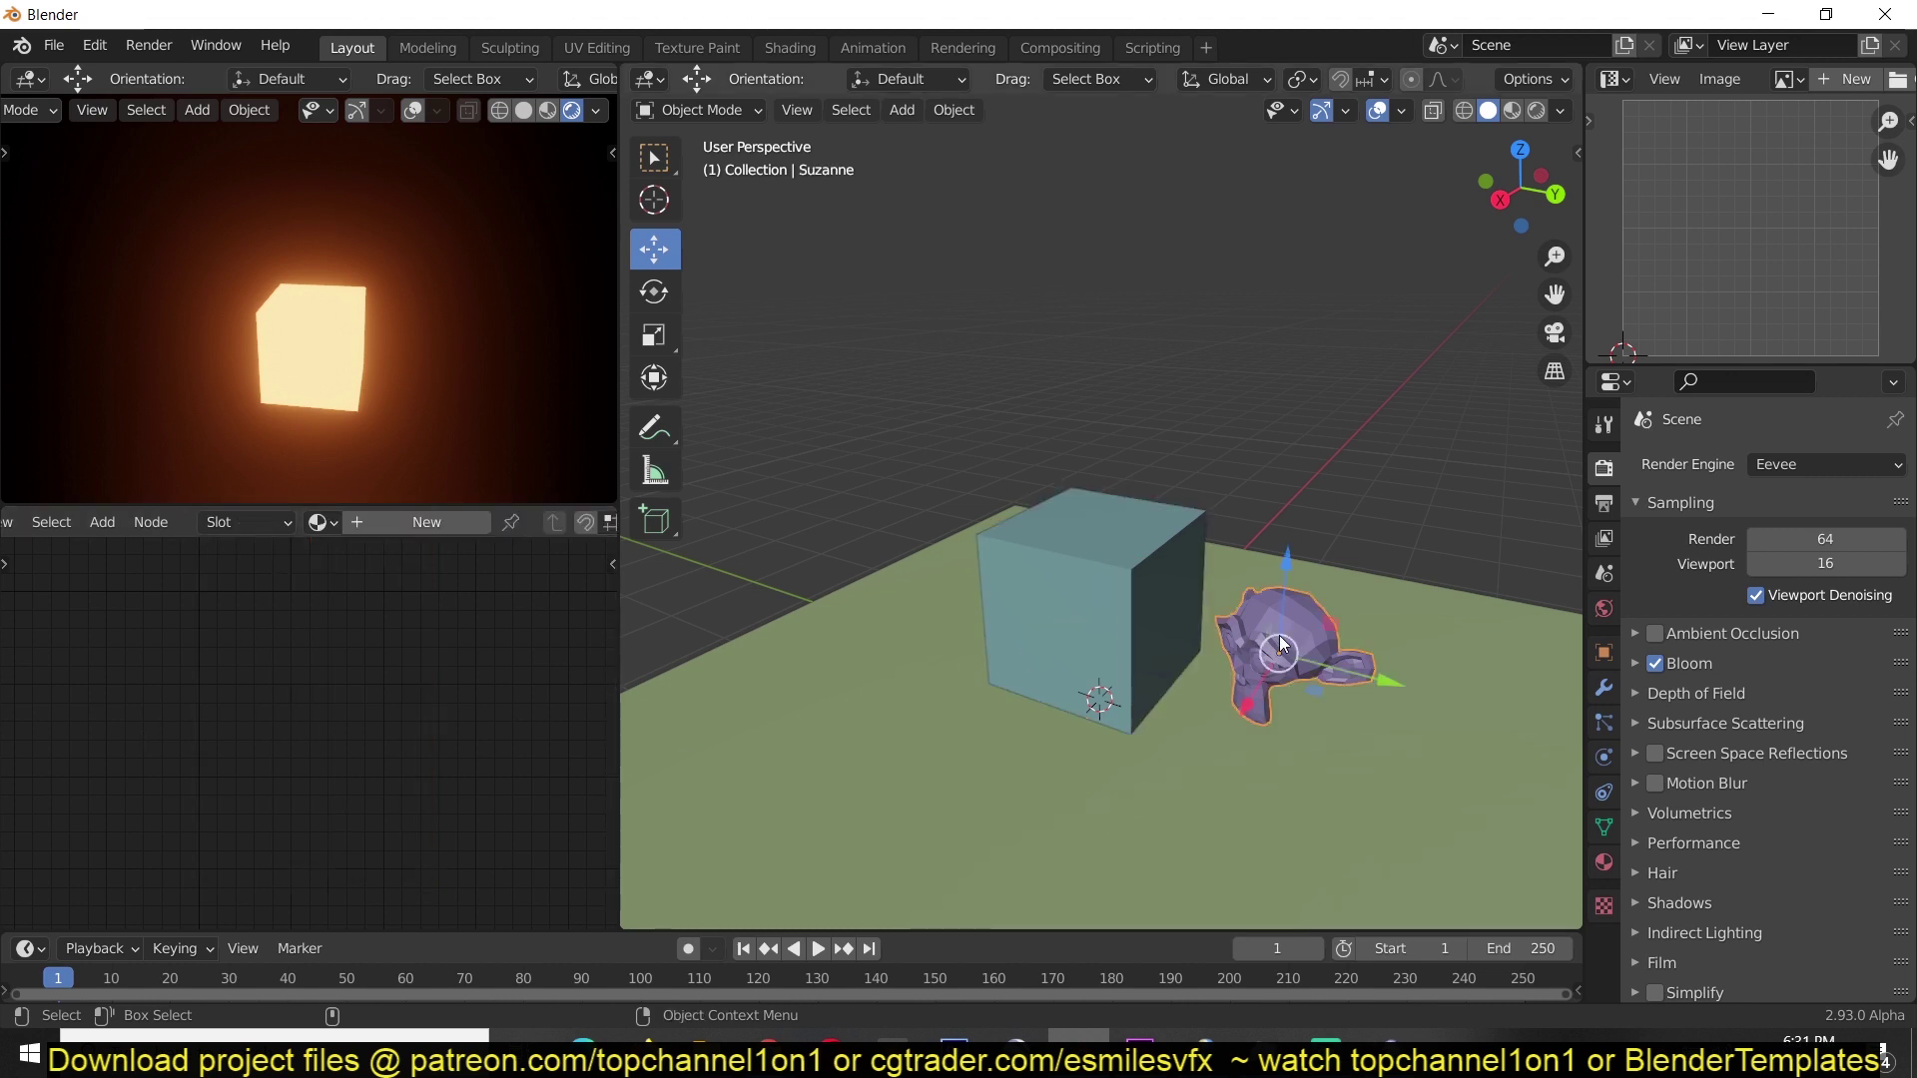
pyautogui.moveTo(1248, 677); pyautogui.dragTo(1242, 675, button='middle')
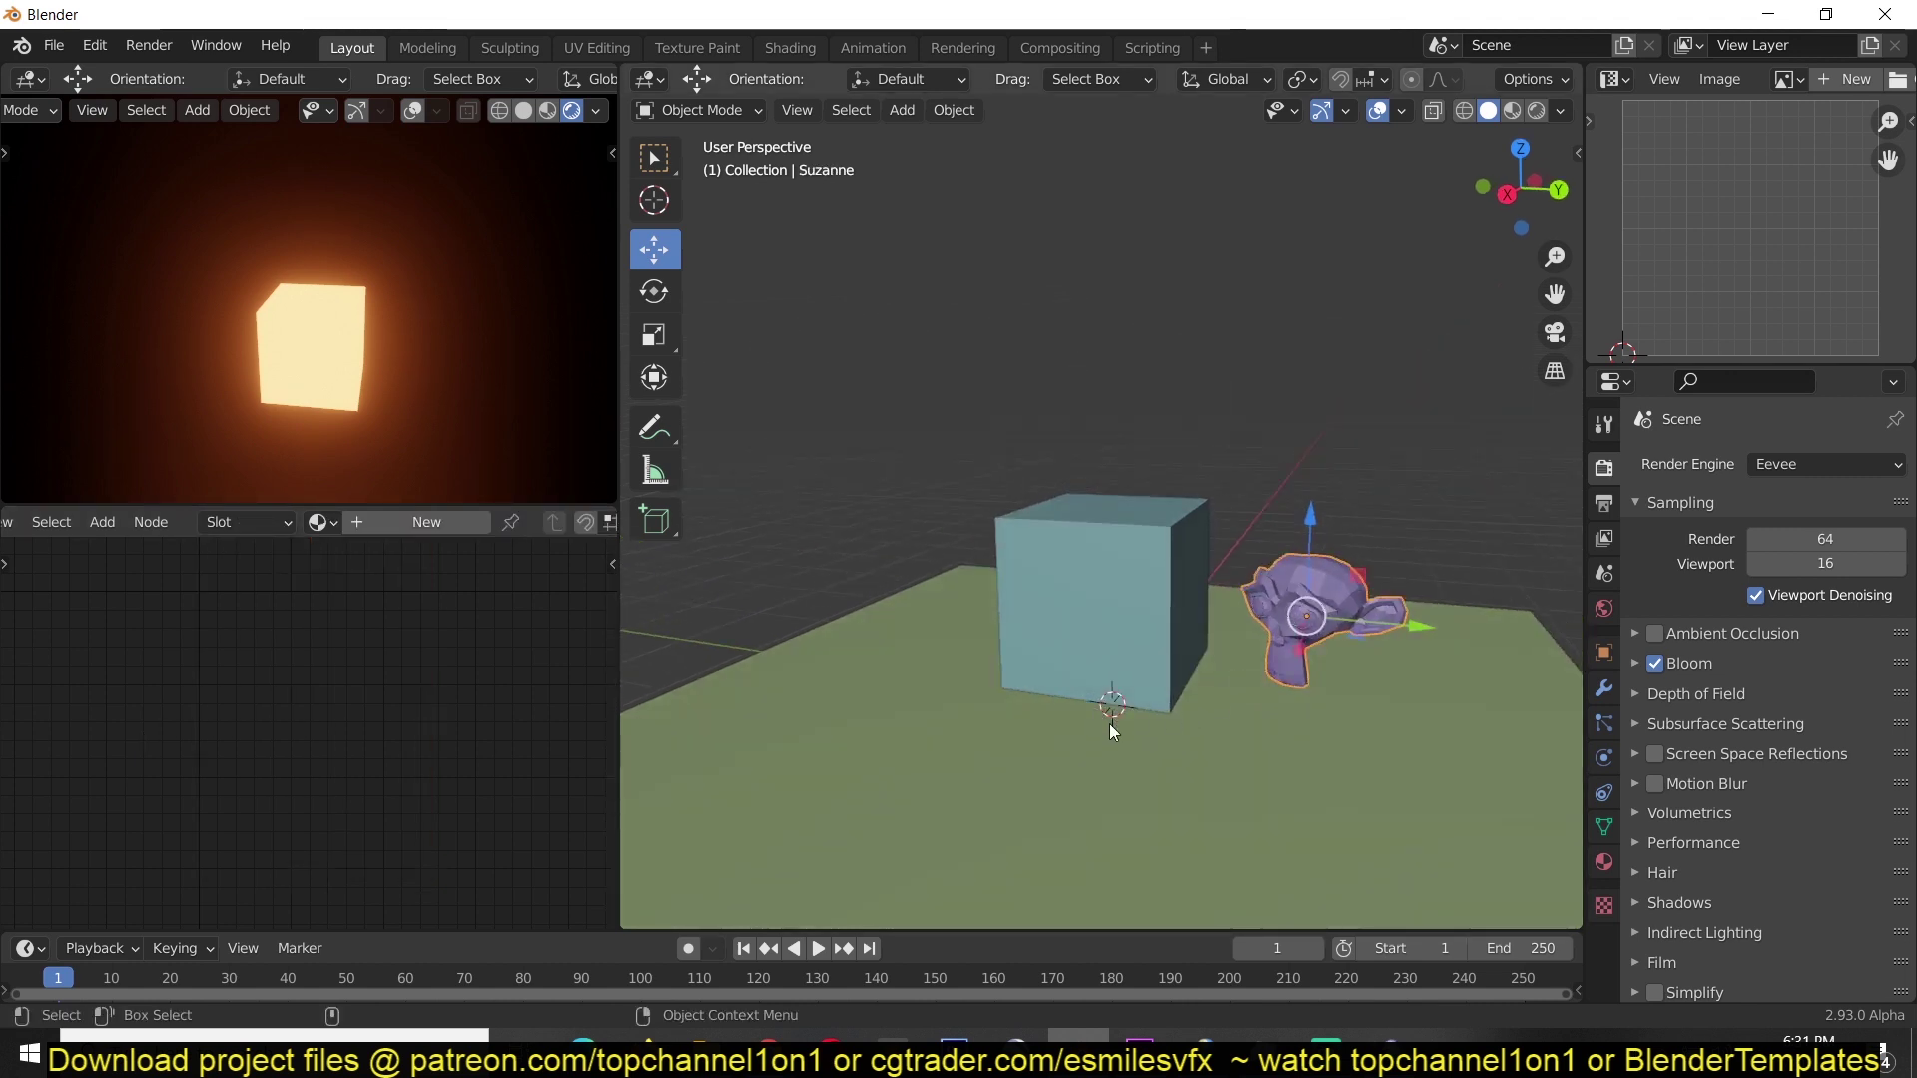
pyautogui.click(1184, 765)
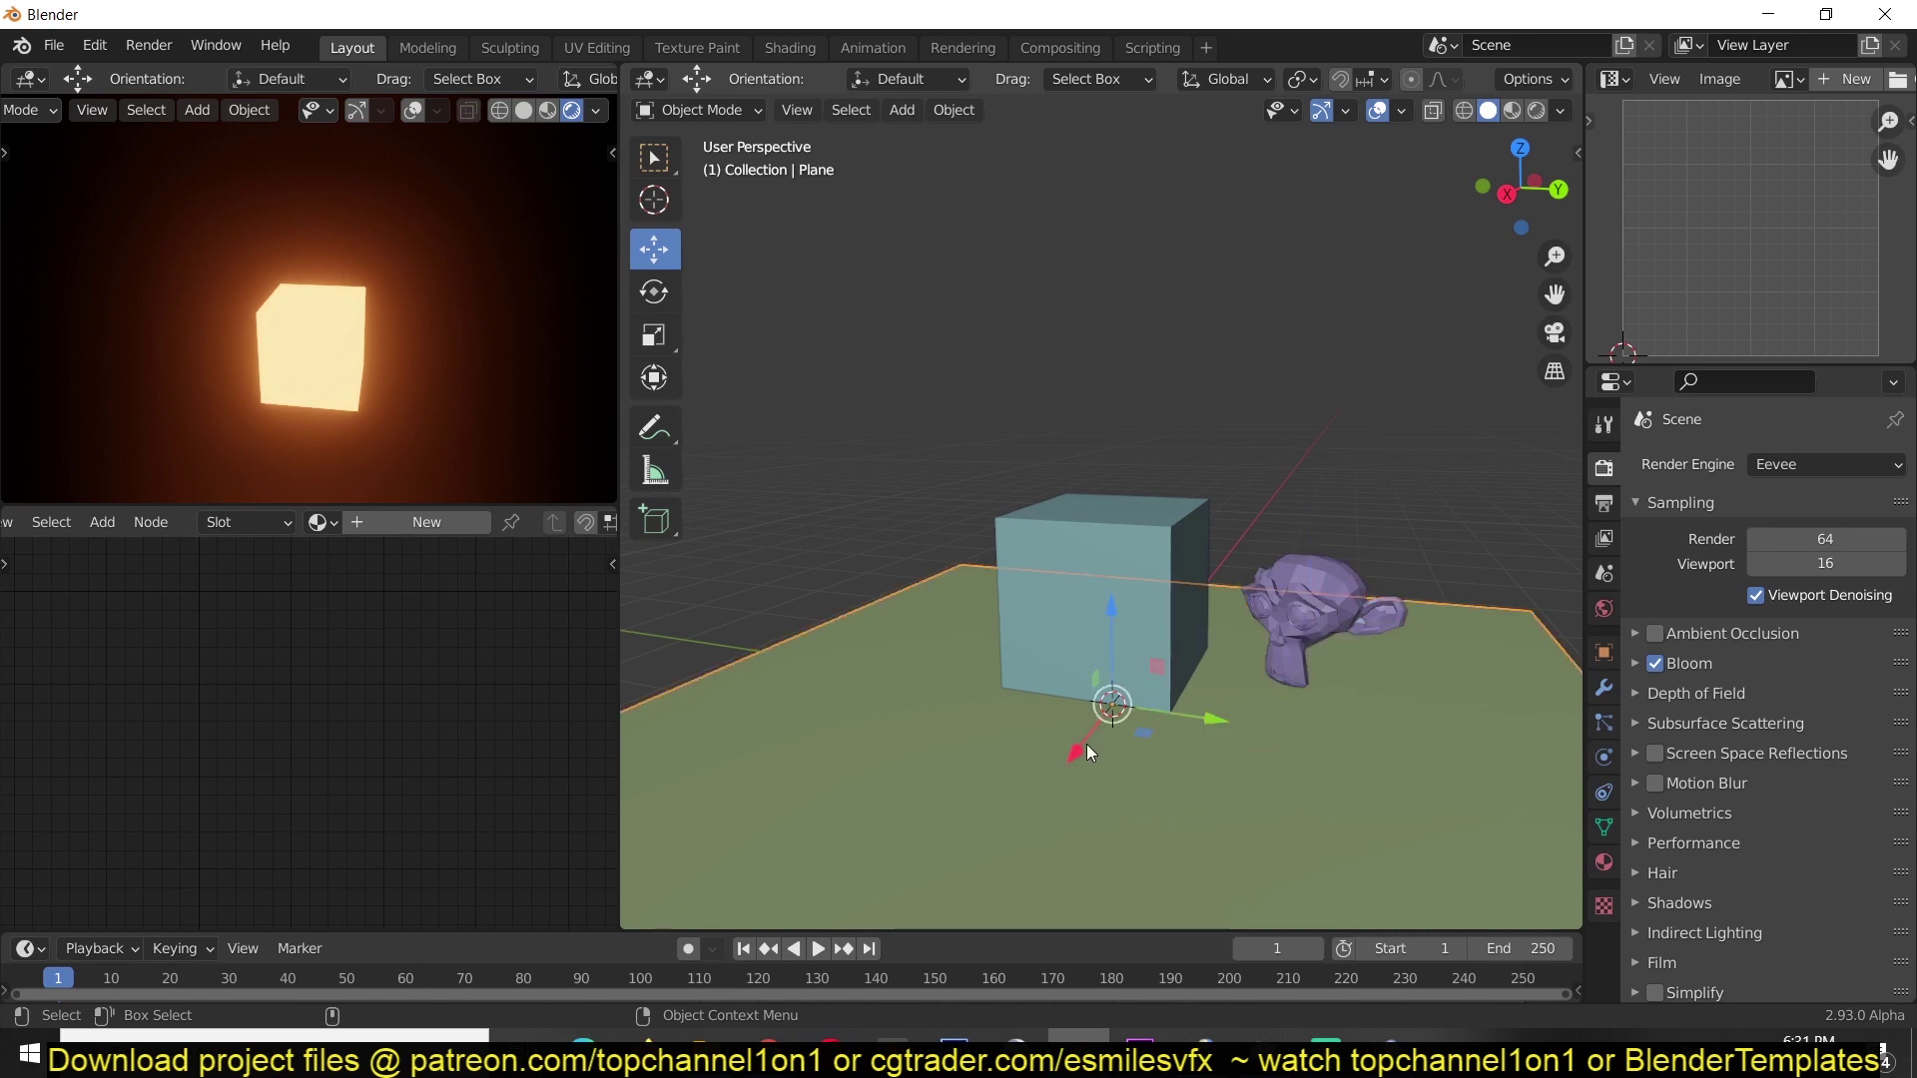
pyautogui.click(1288, 590)
pyautogui.moveTo(1135, 637); pyautogui.dragTo(1121, 644, button='middle')
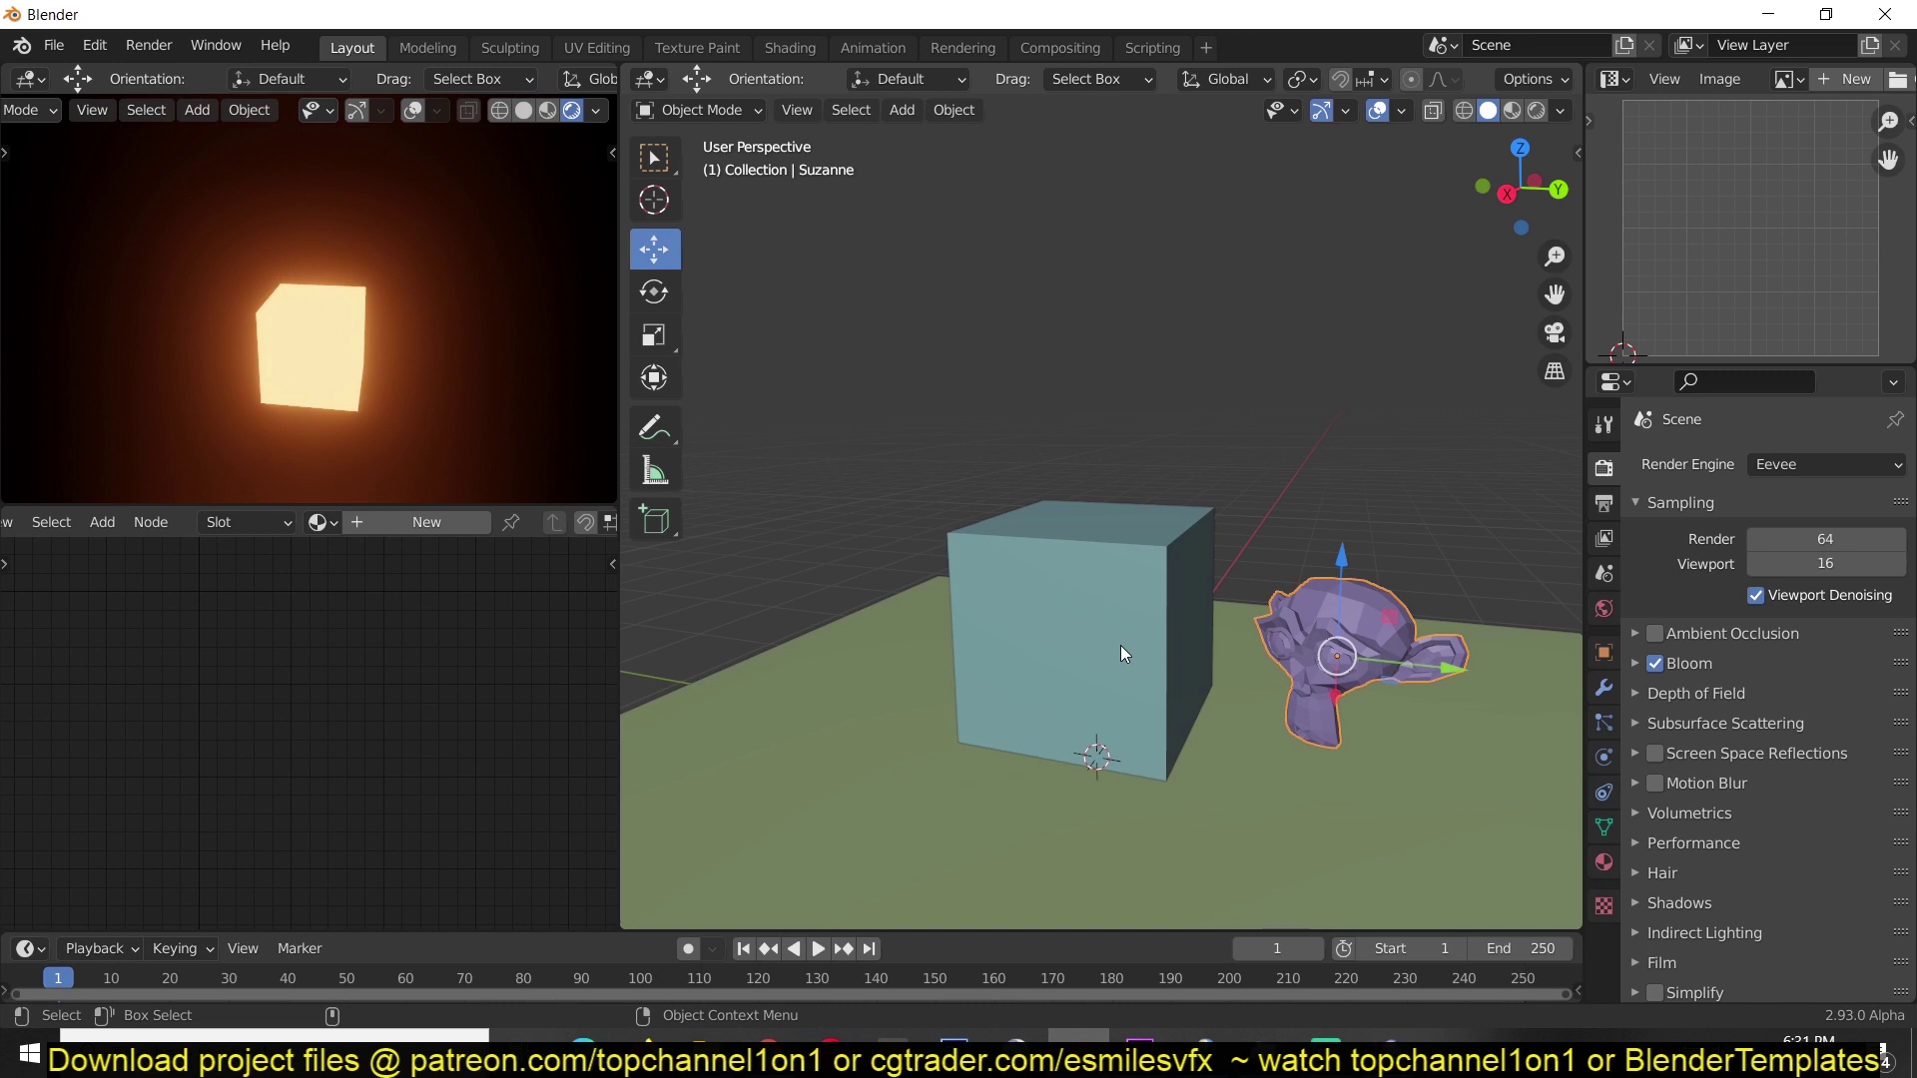
pyautogui.click(1154, 590)
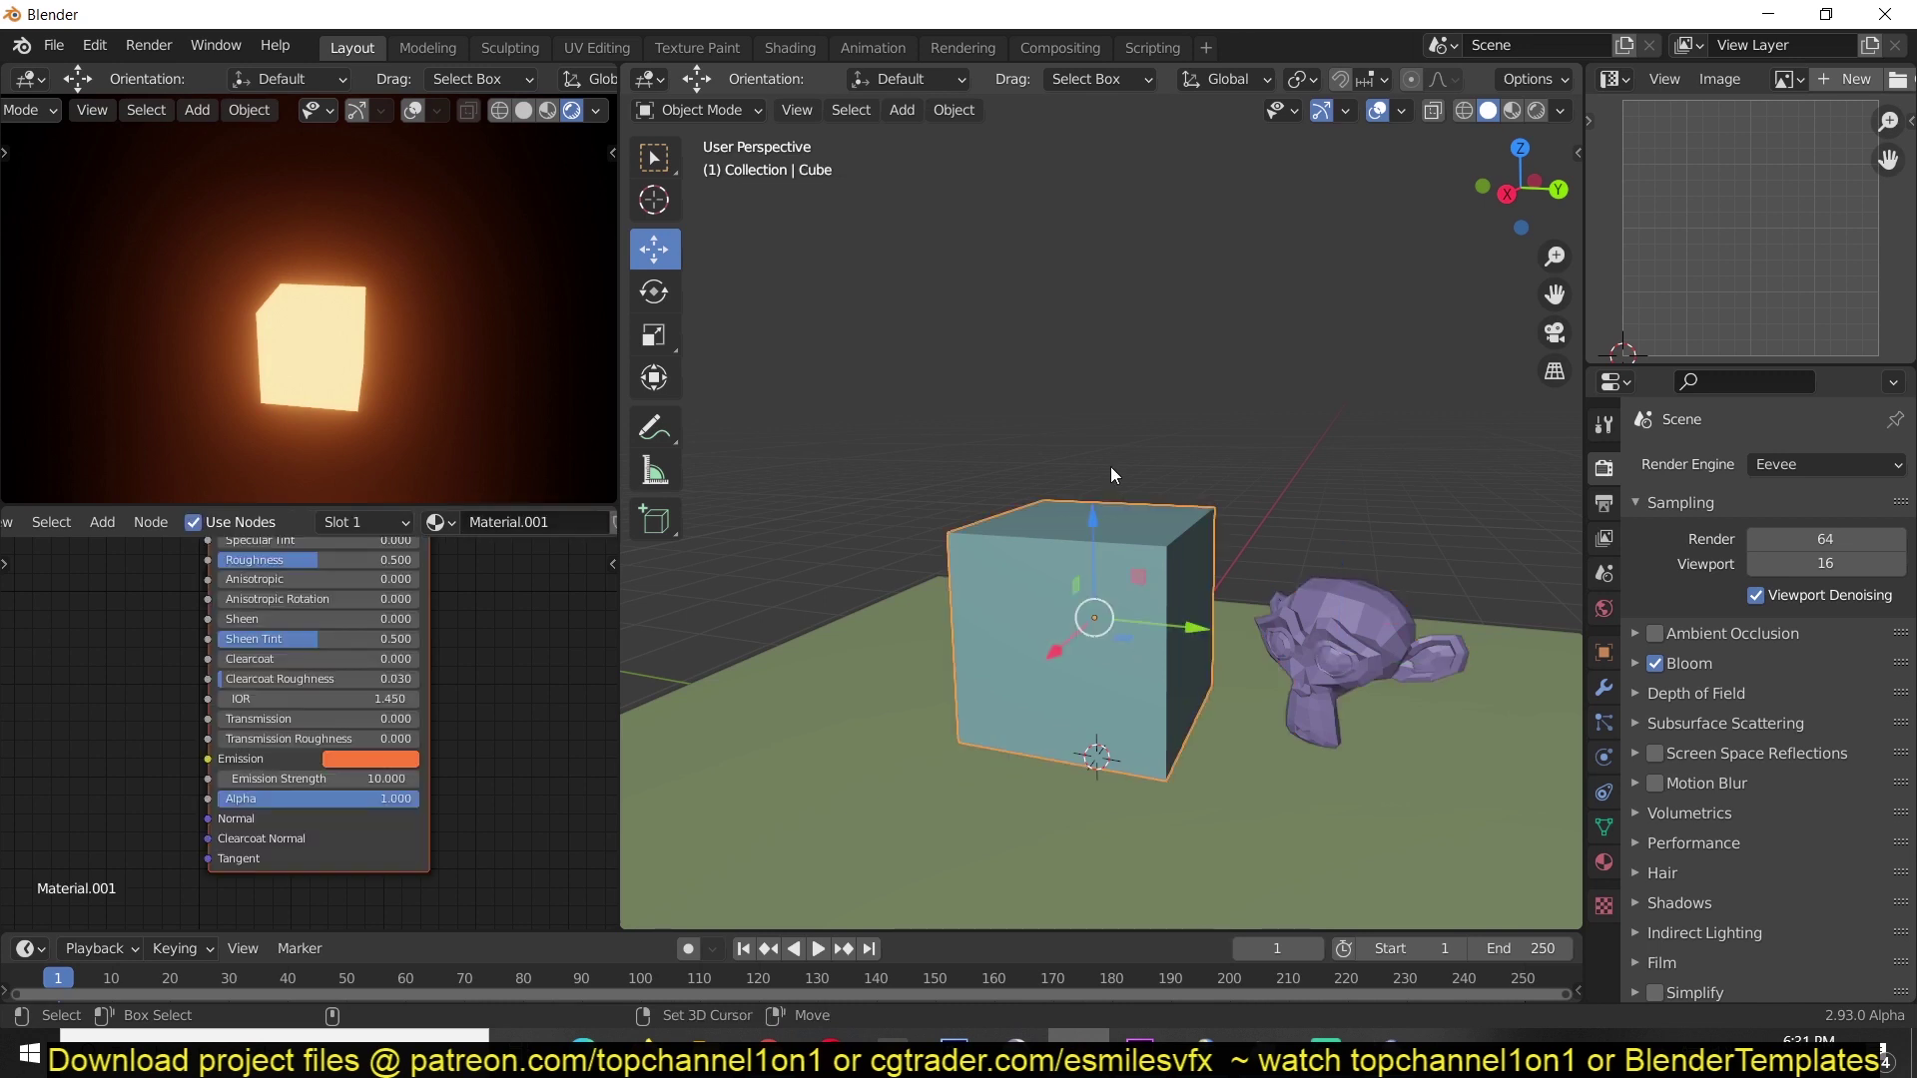
# Add a point light and raise it along the Z axis.
pyautogui.hotkey('shift', 'a')
pyautogui.moveTo(1059, 779)
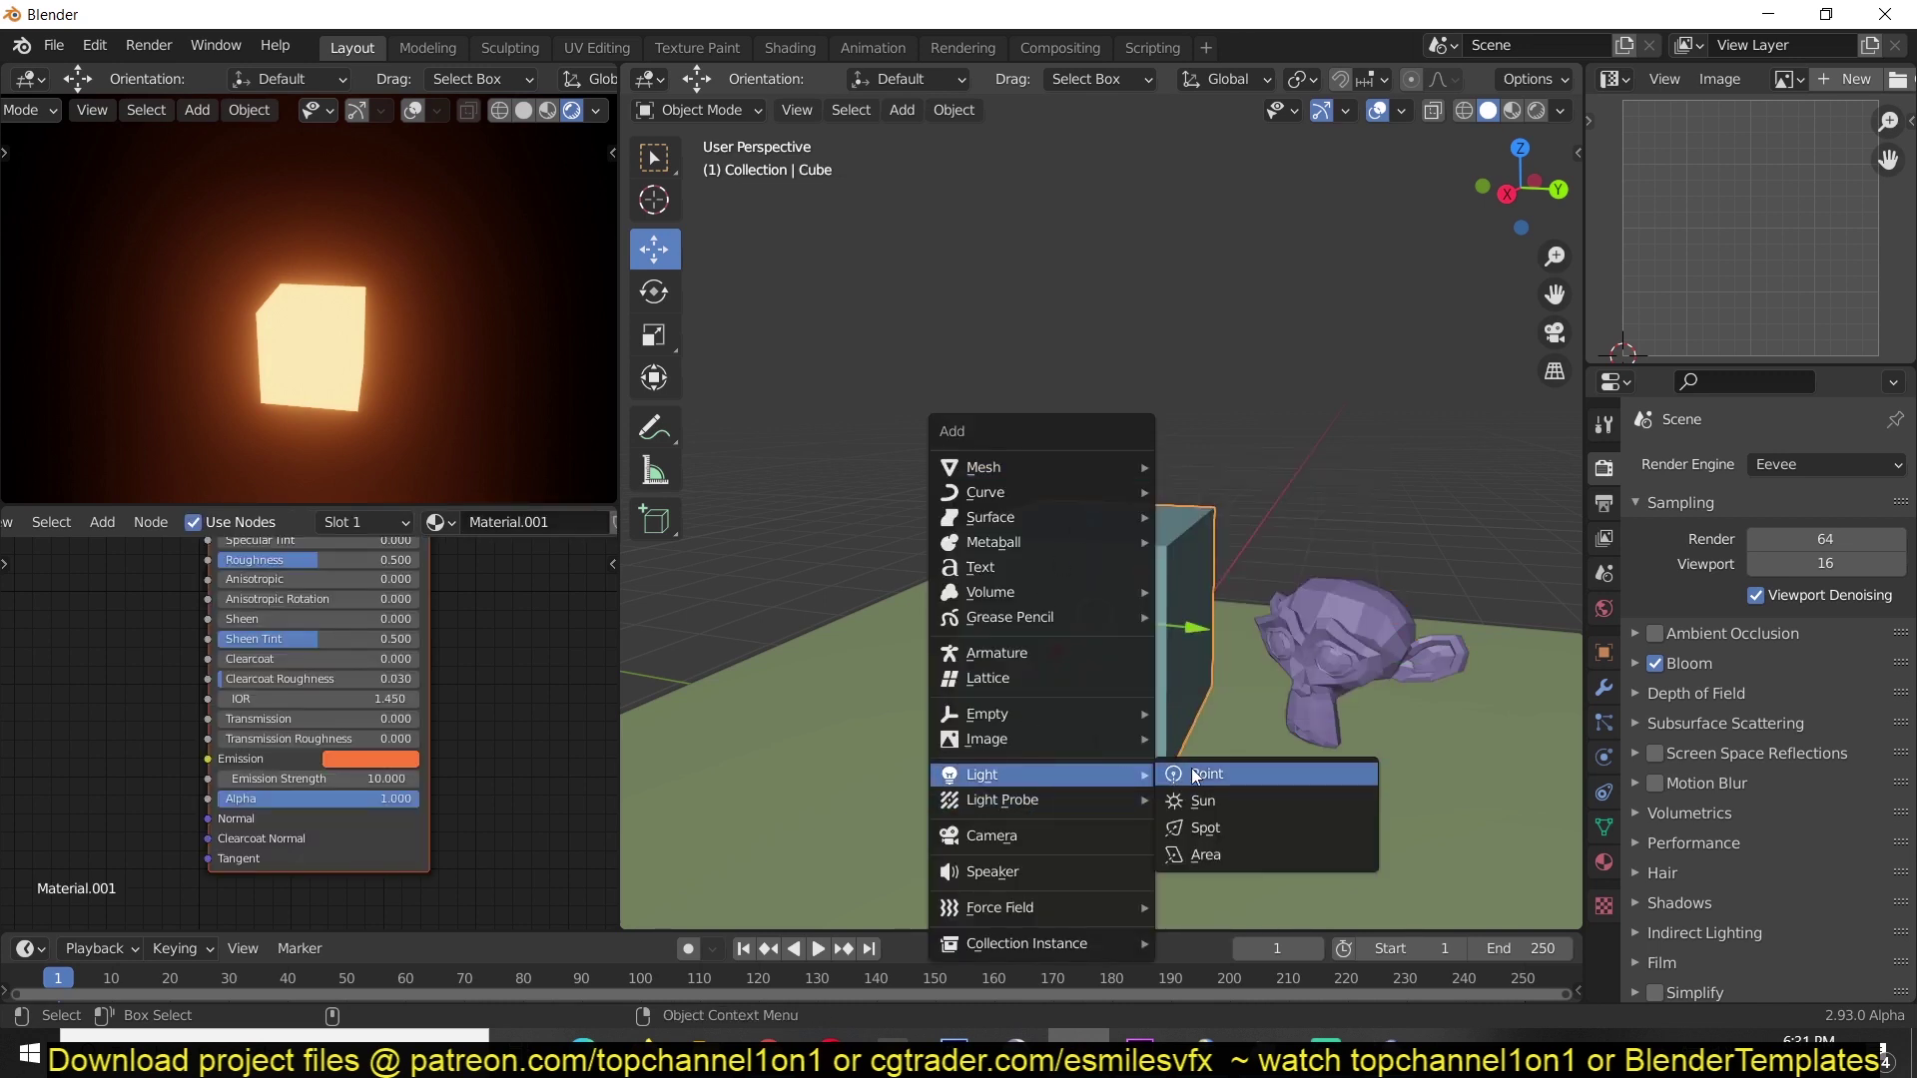
pyautogui.click(1194, 771)
pyautogui.press('g')
pyautogui.press('z')
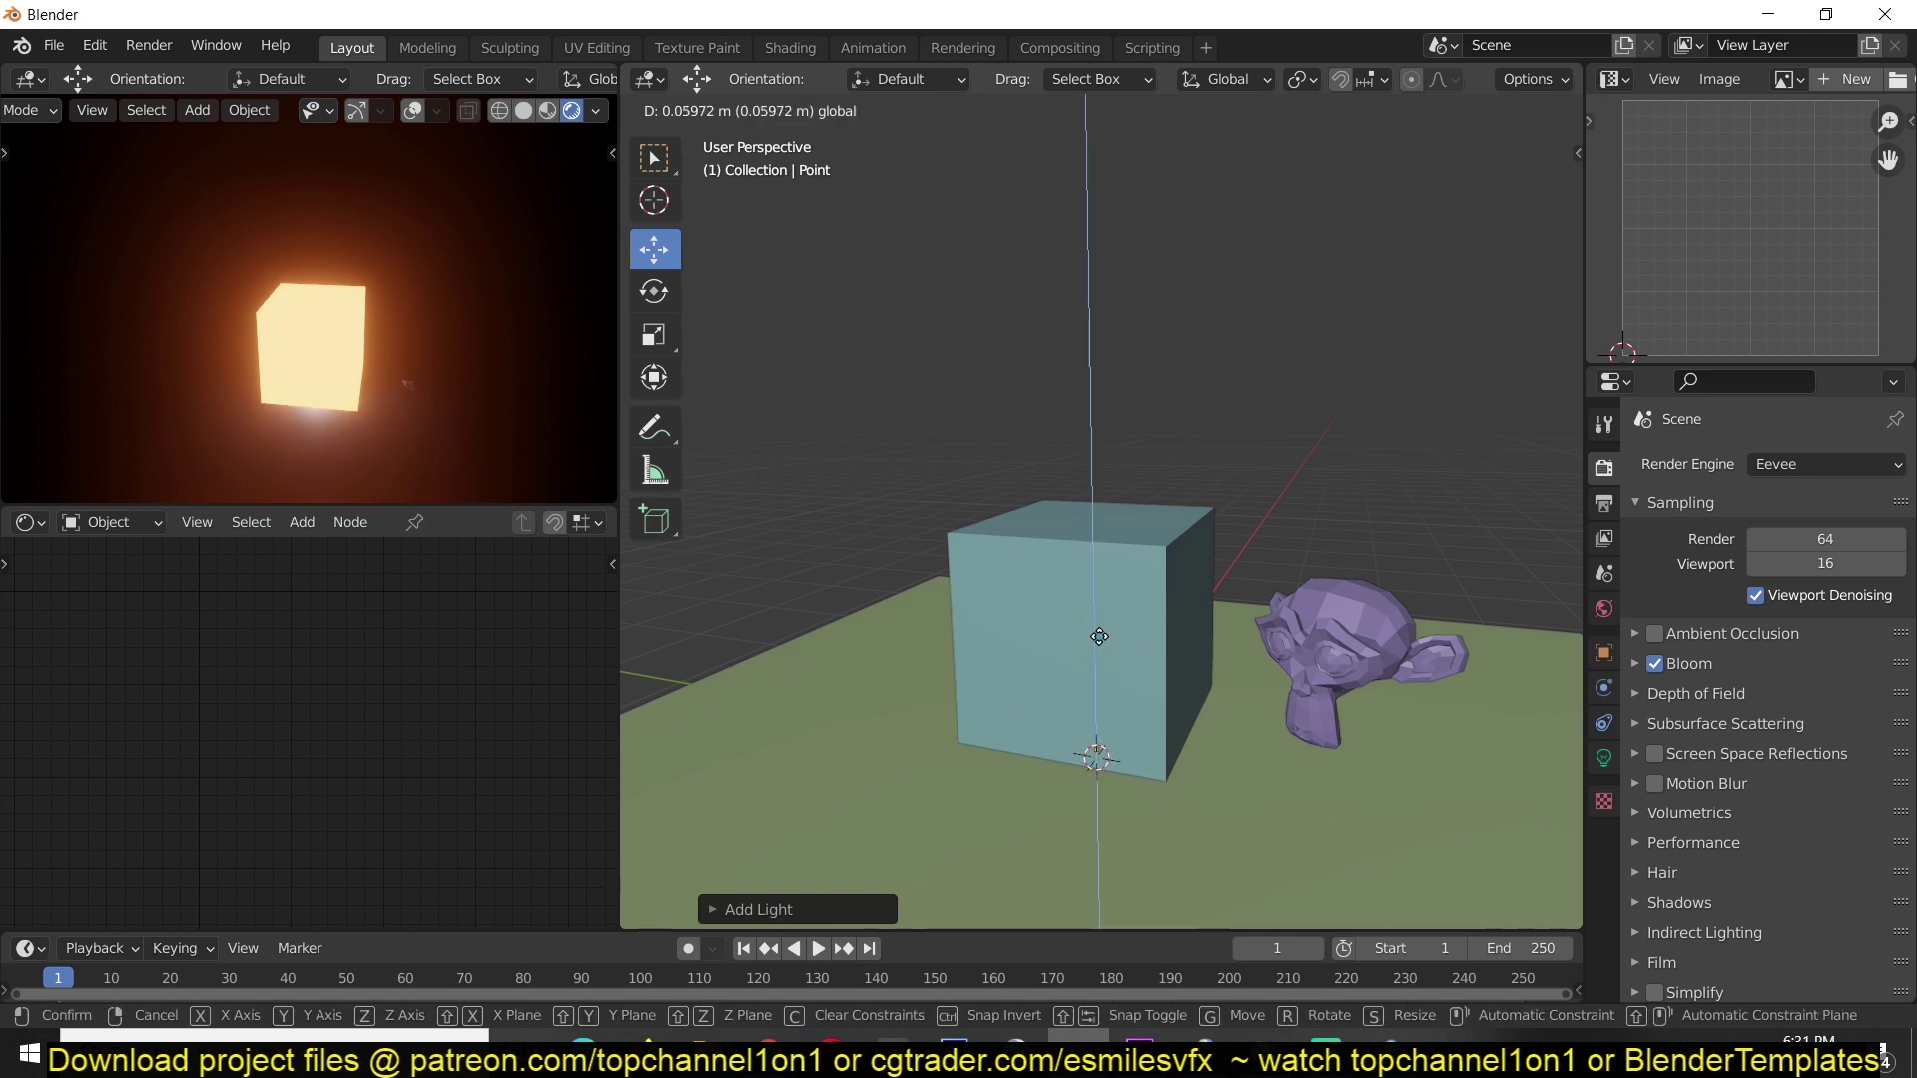
pyautogui.press('Return')
pyautogui.moveTo(1087, 675)
pyautogui.mouseDown(button='middle')
pyautogui.moveTo(1057, 655)
pyautogui.moveTo(1036, 697)
pyautogui.moveTo(1080, 661)
pyautogui.moveTo(1129, 559)
pyautogui.mouseUp(button='middle')
# In see-through wireframe view, lower the point light into the centre of the cube.
pyautogui.hotkey('shift', 'z')
pyautogui.moveTo(962, 641); pyautogui.dragTo(1089, 497, button='middle')
pyautogui.moveTo(1115, 483); pyautogui.dragTo(1109, 529)
pyautogui.moveTo(1108, 529); pyautogui.dragTo(1025, 527, button='middle')
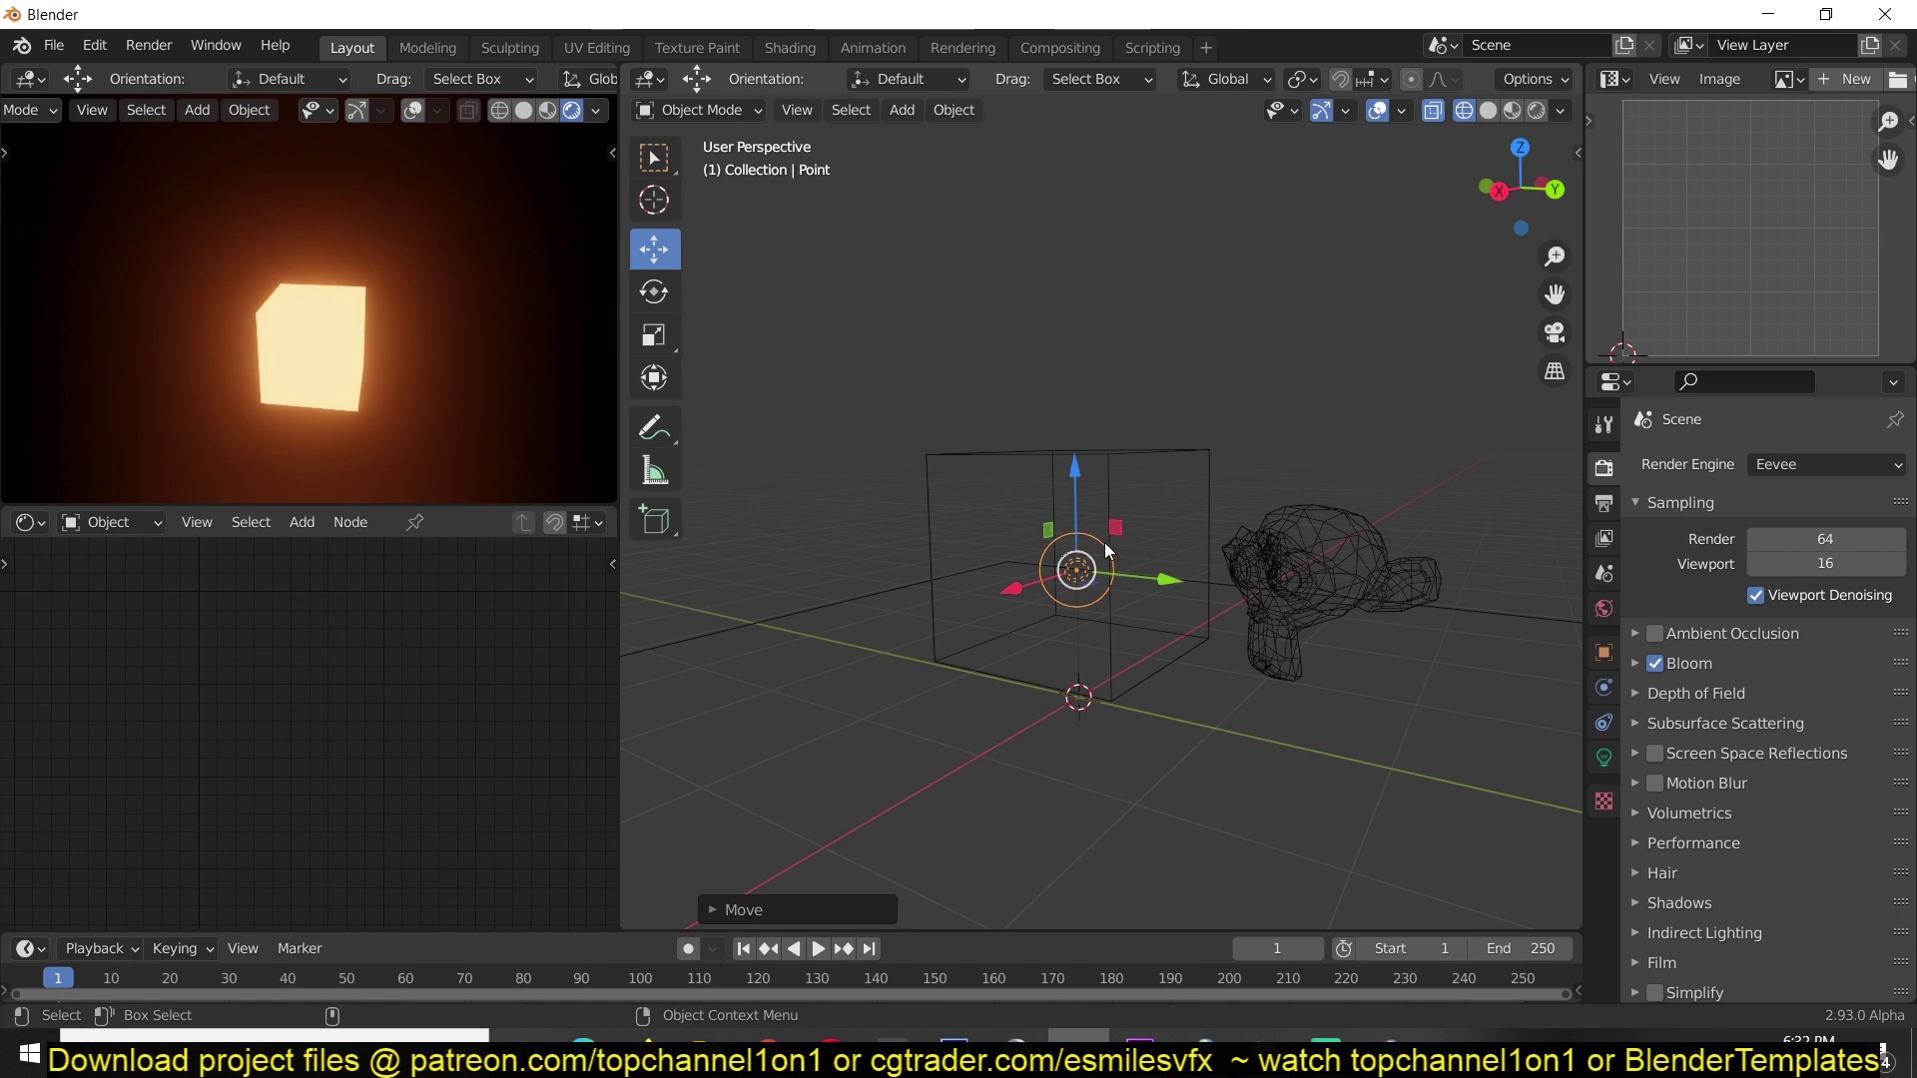
pyautogui.moveTo(1109, 541); pyautogui.dragTo(1127, 525, button='middle')
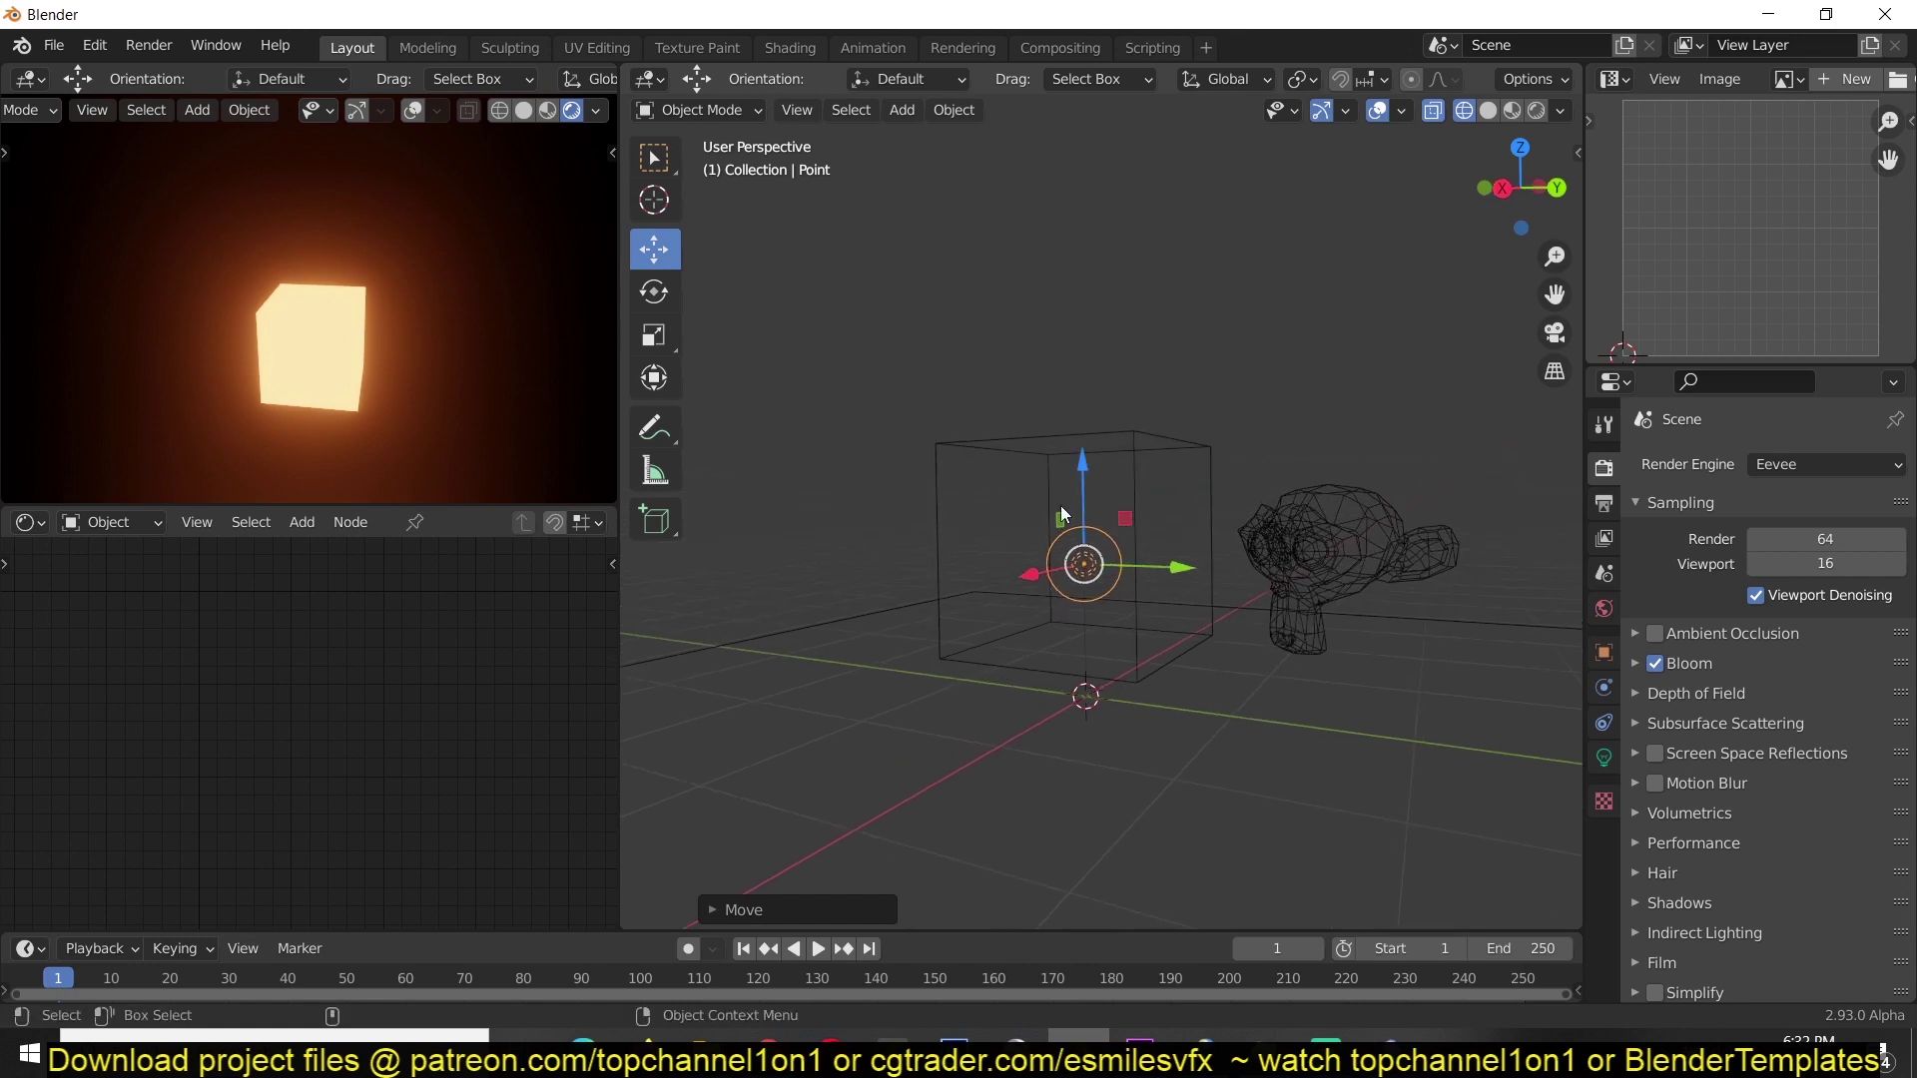
pyautogui.moveTo(1022, 489); pyautogui.dragTo(1062, 475, button='middle')
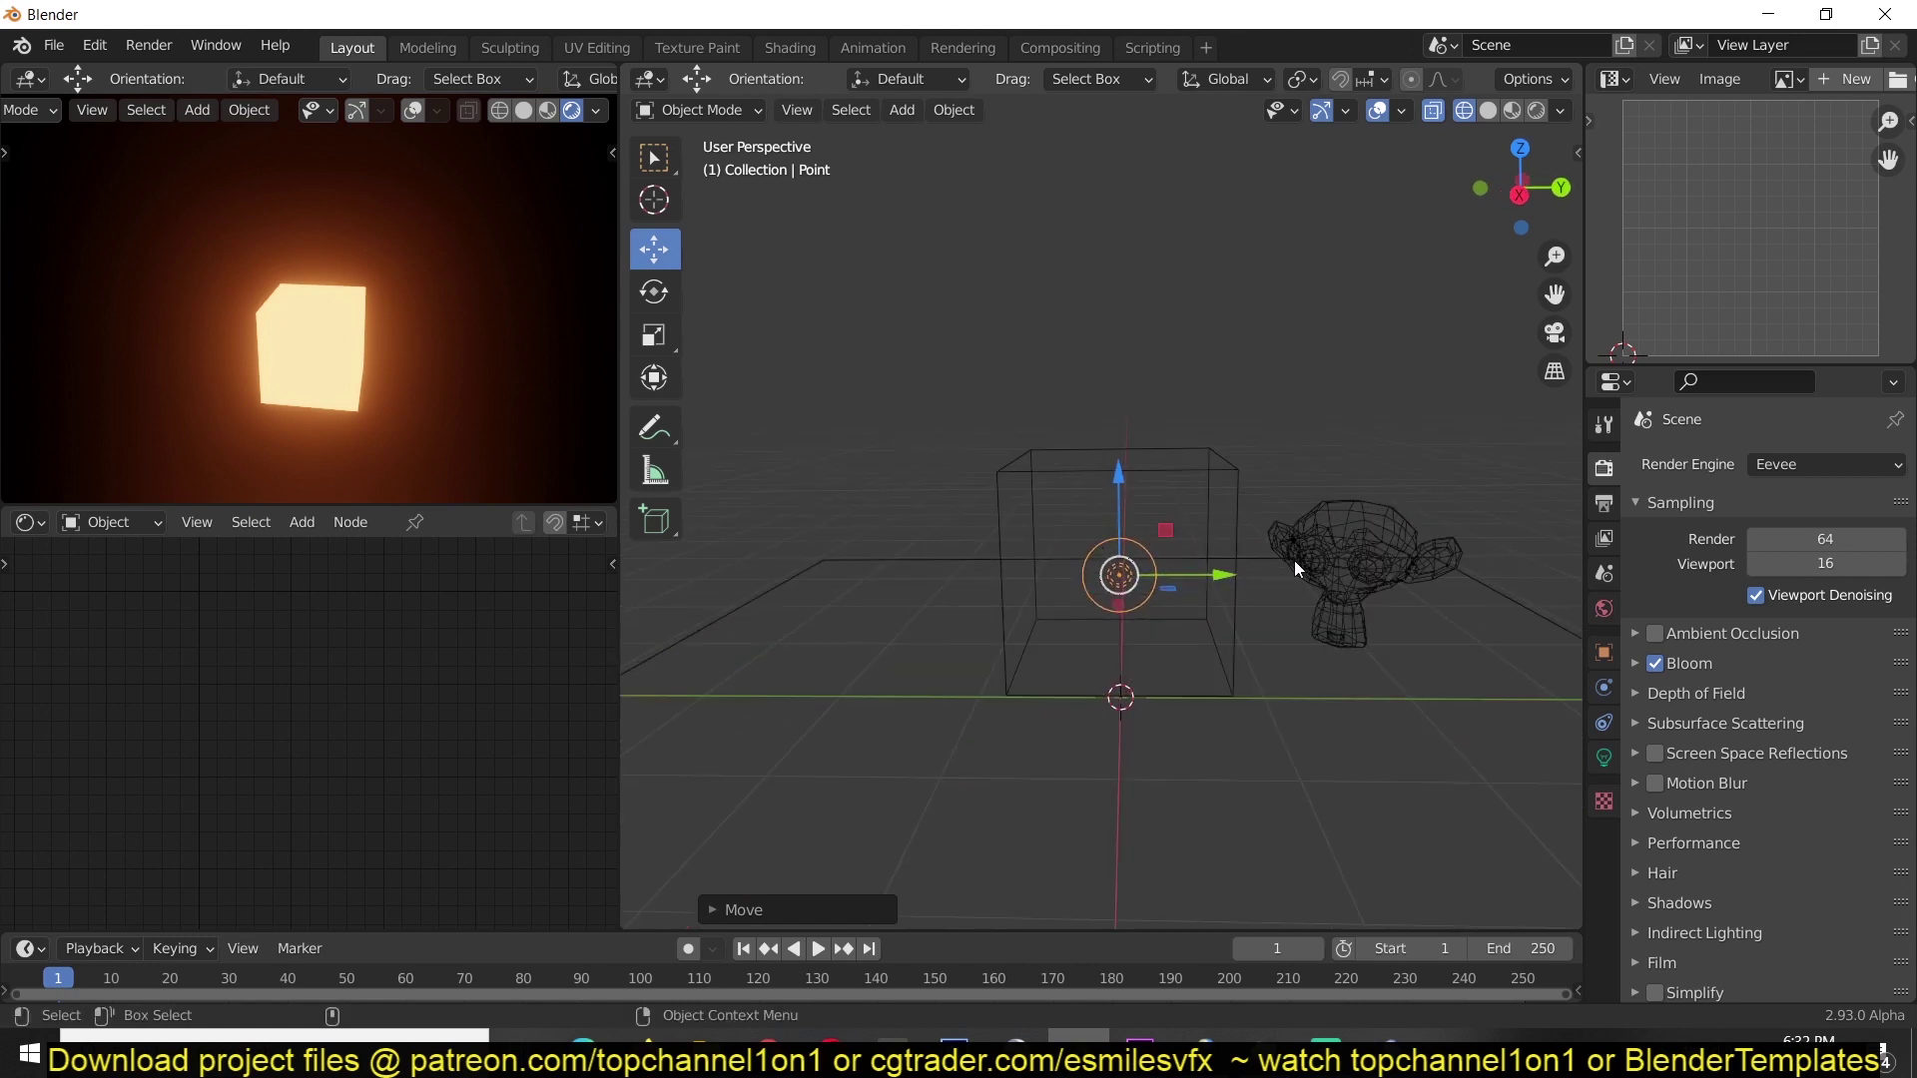
pyautogui.moveTo(1080, 577); pyautogui.dragTo(1184, 555, button='middle')
pyautogui.click(1178, 535)
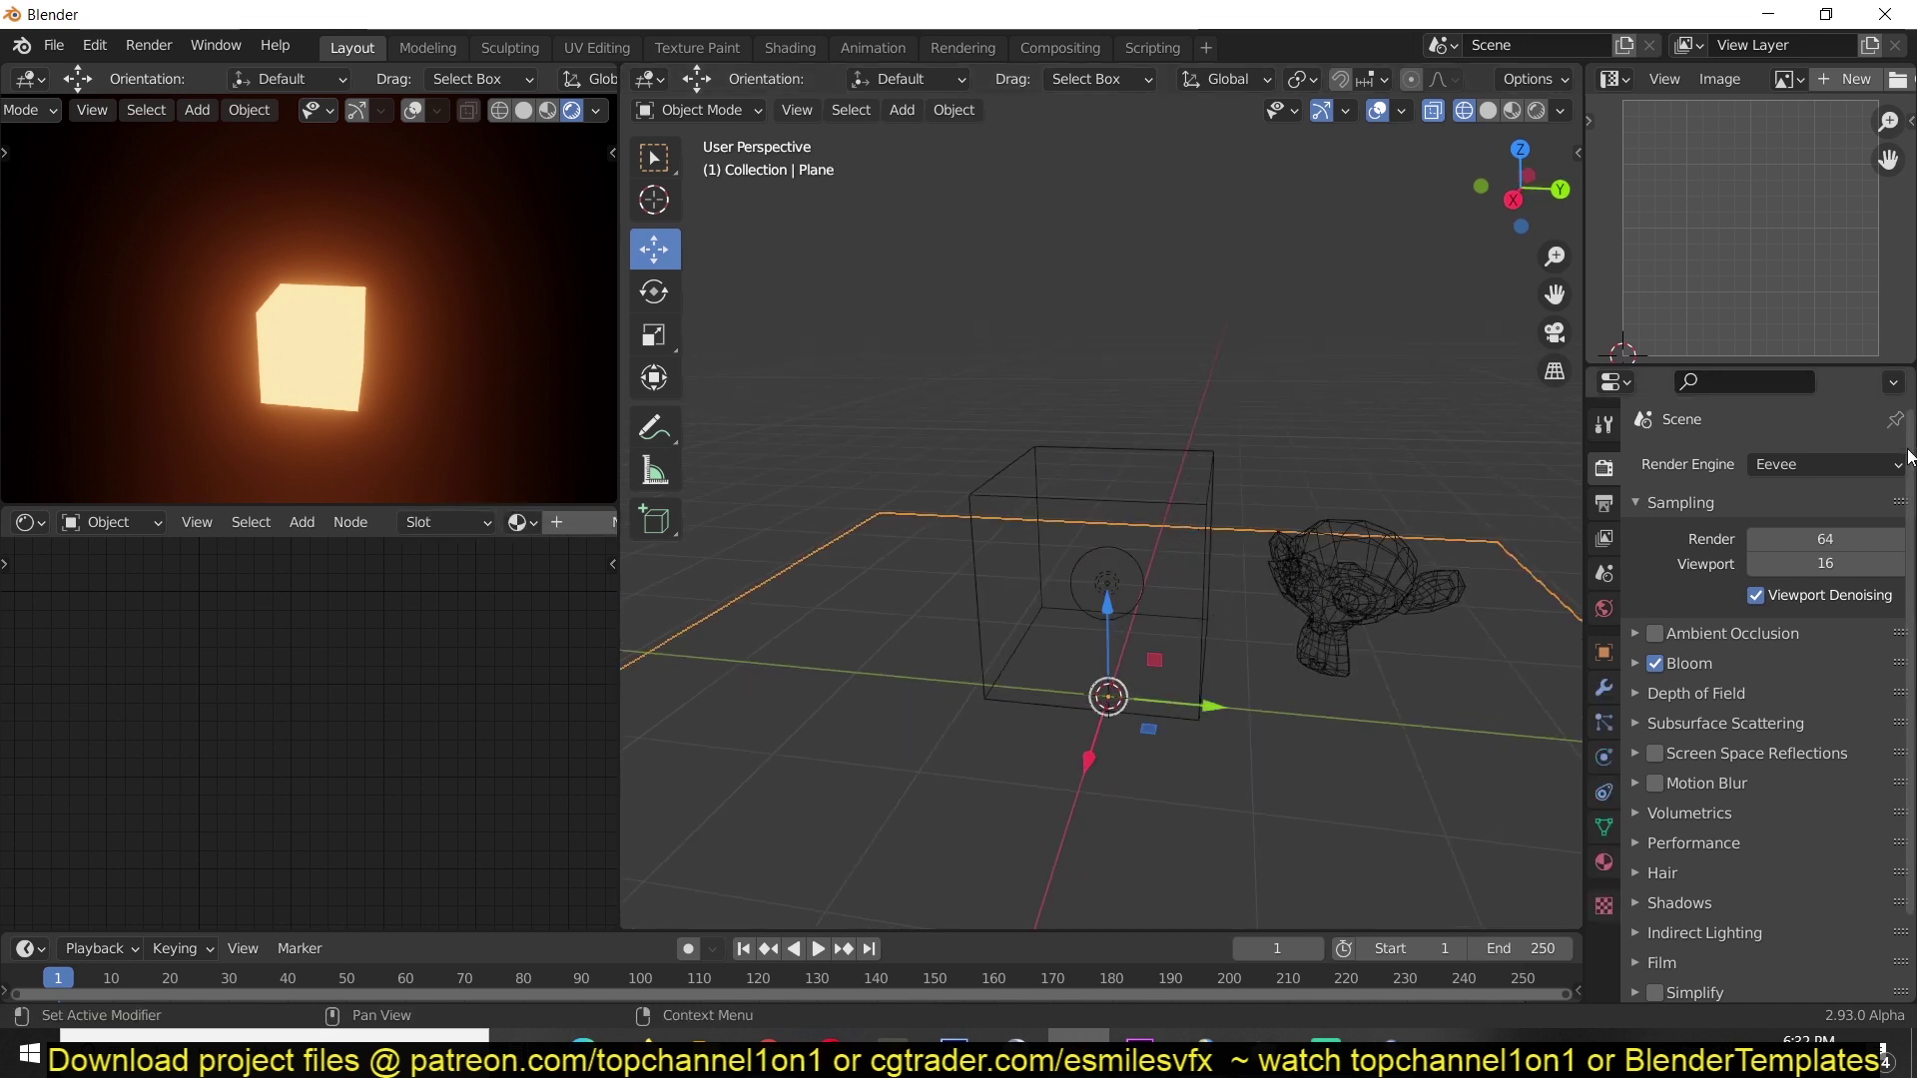
# Set the cube material's Shadow Mode to None so the inner light reaches Suzanne.
pyautogui.click(1206, 468)
pyautogui.scroll(-3, 1769, 764)
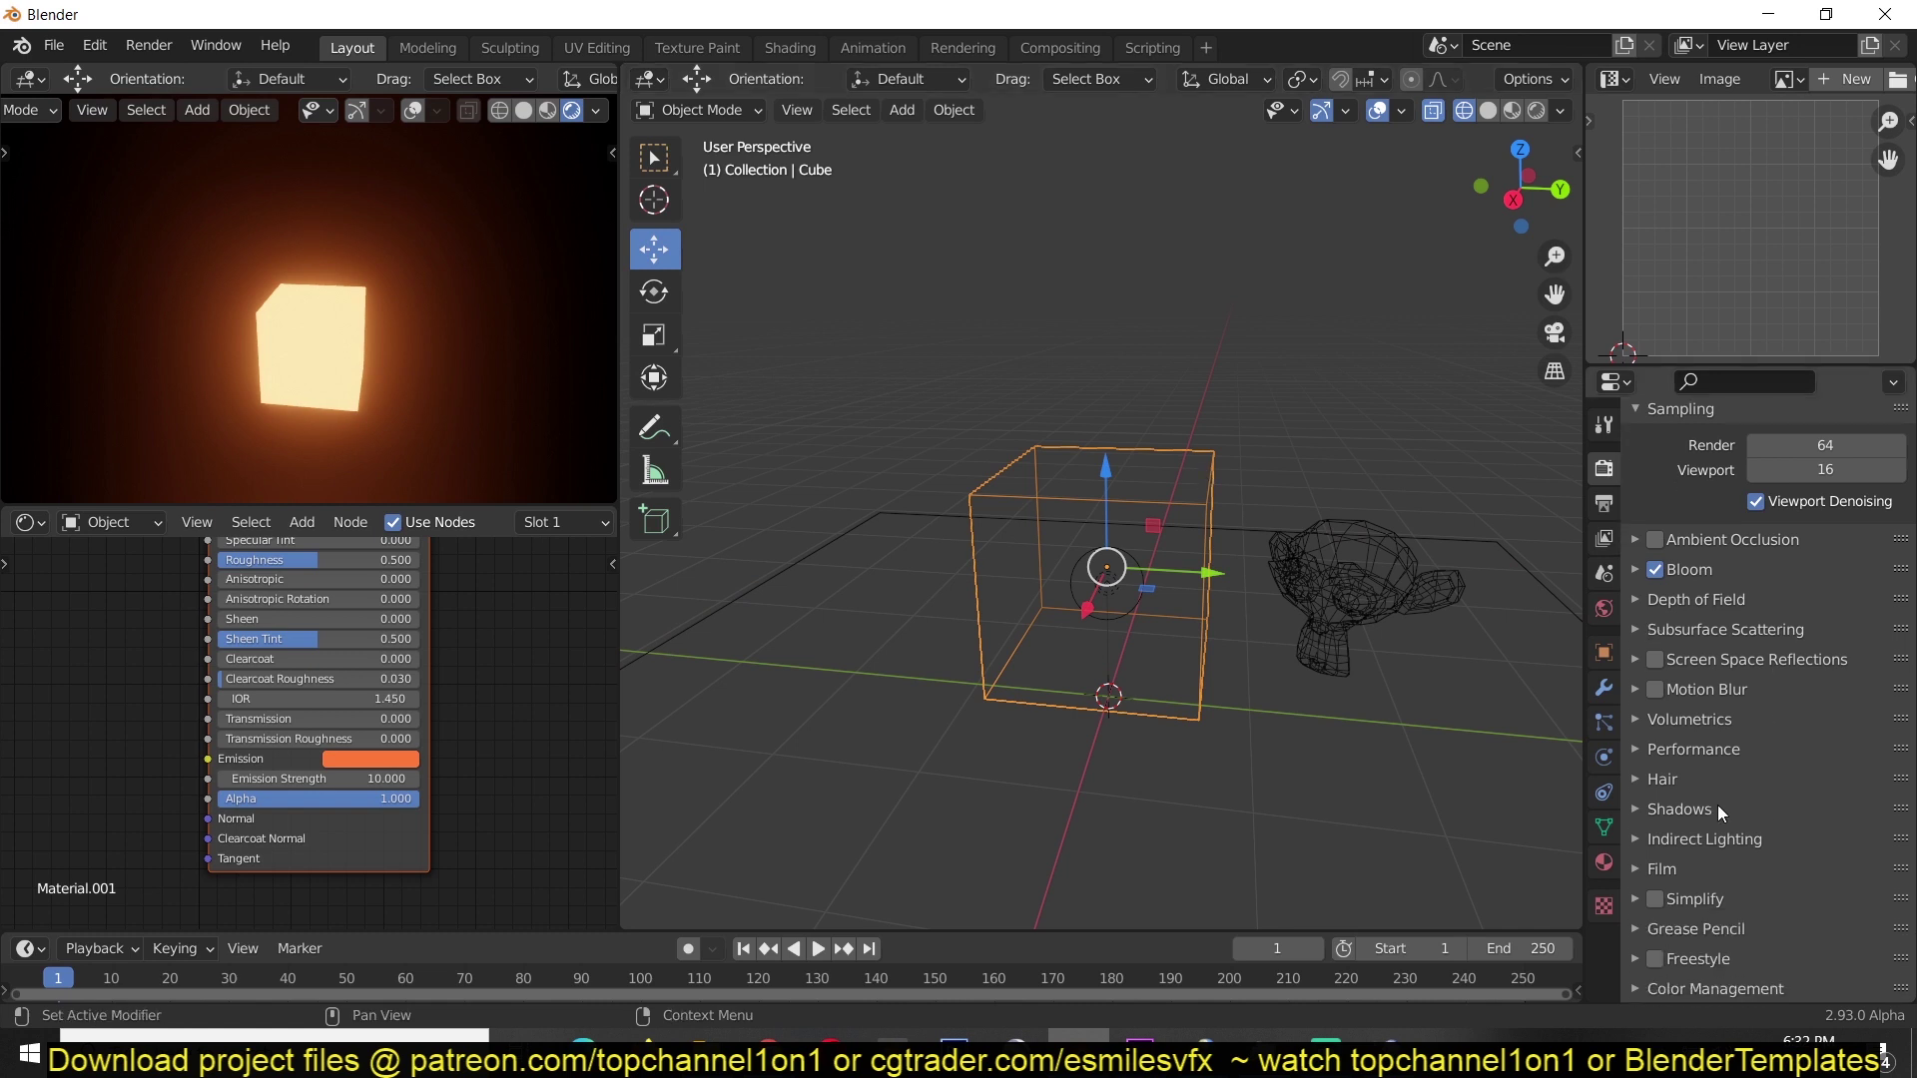
pyautogui.click(1603, 862)
pyautogui.scroll(-20, 1692, 871)
pyautogui.scroll(-1, 1691, 871)
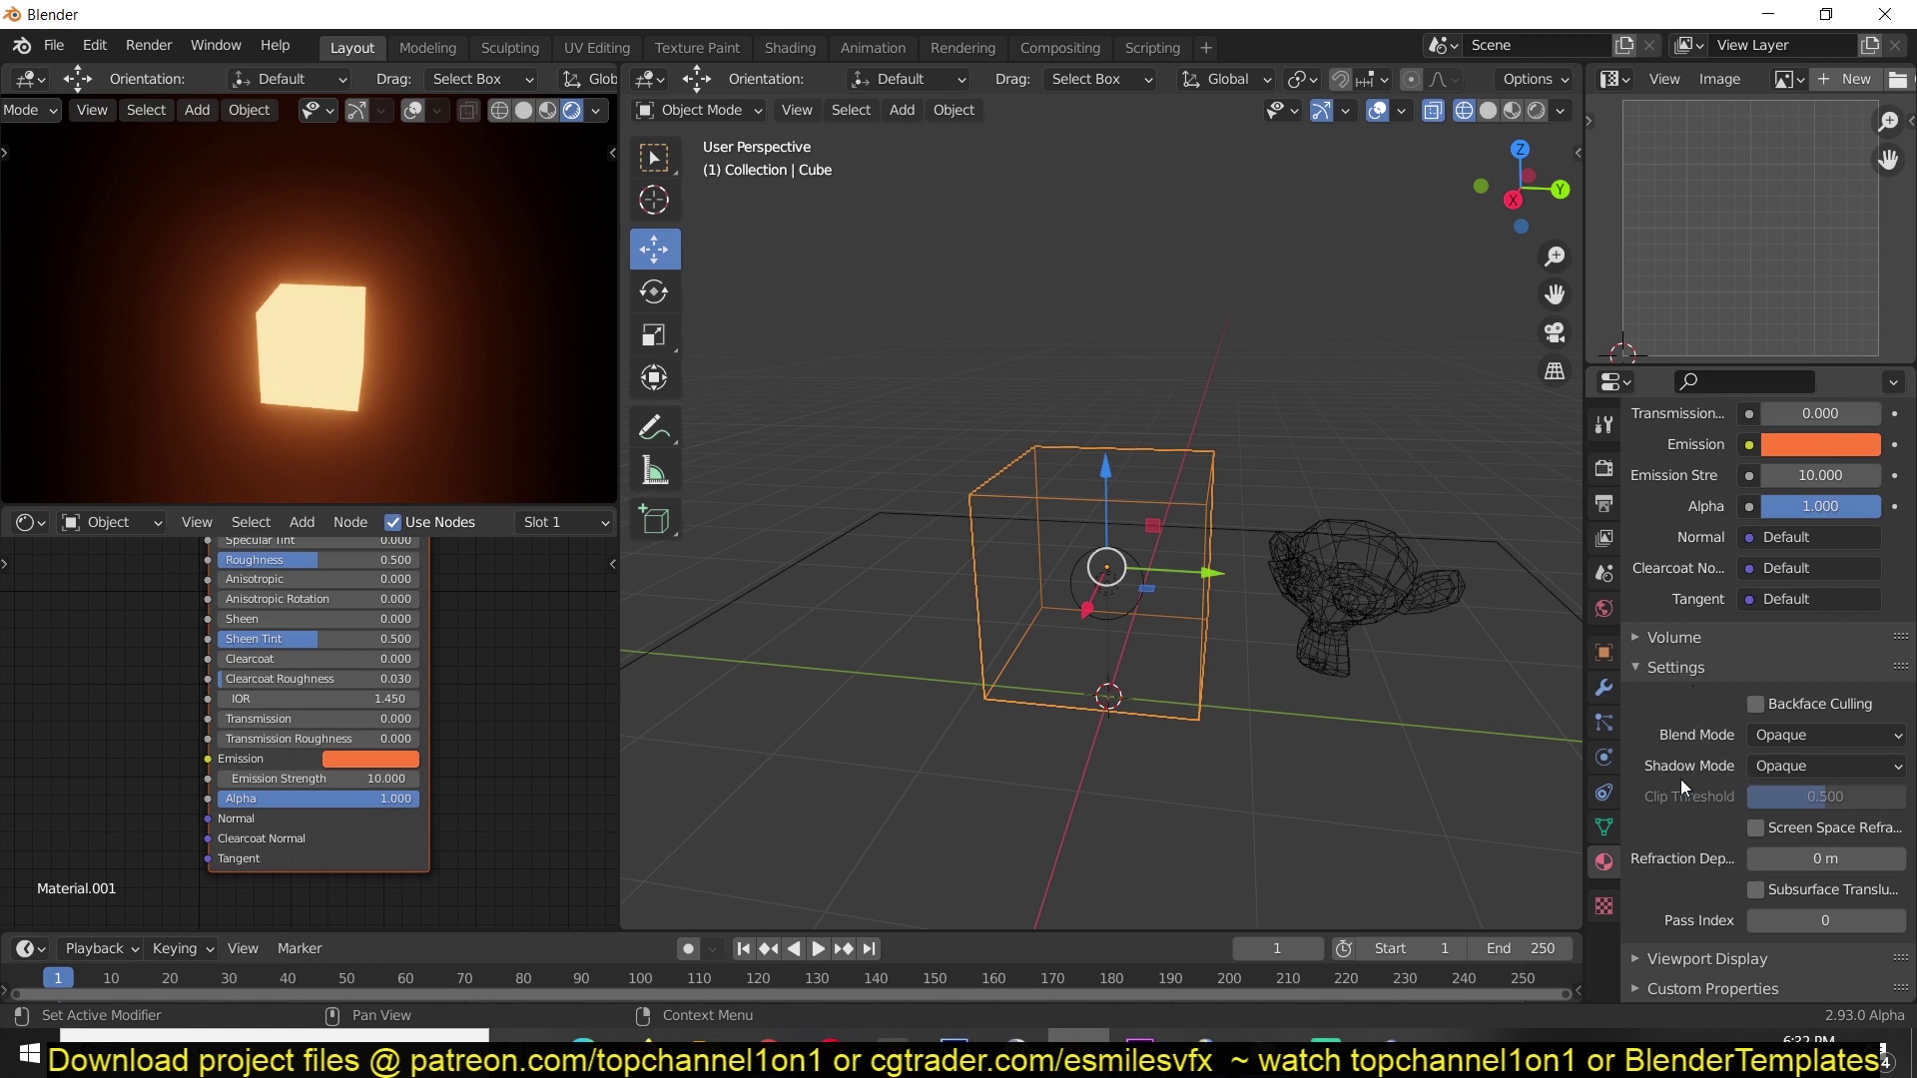
pyautogui.click(1821, 770)
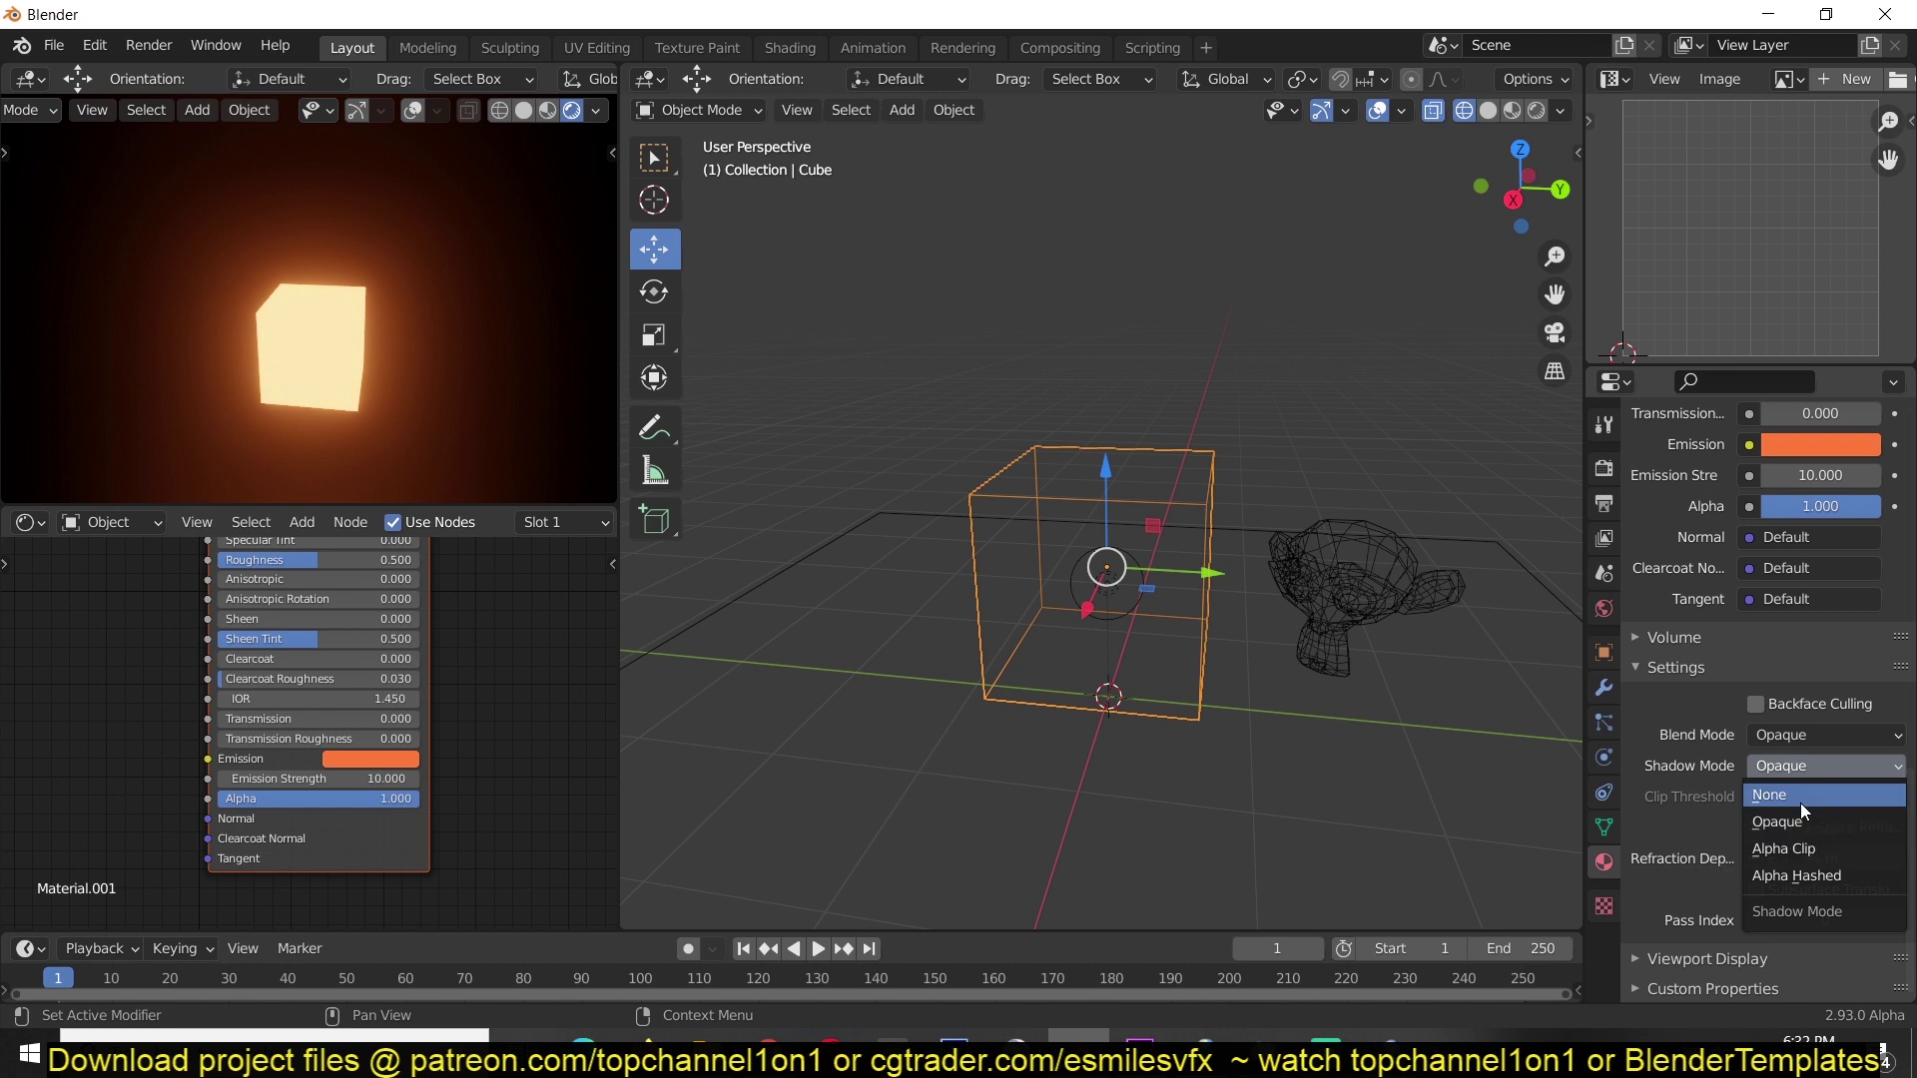
pyautogui.click(1800, 802)
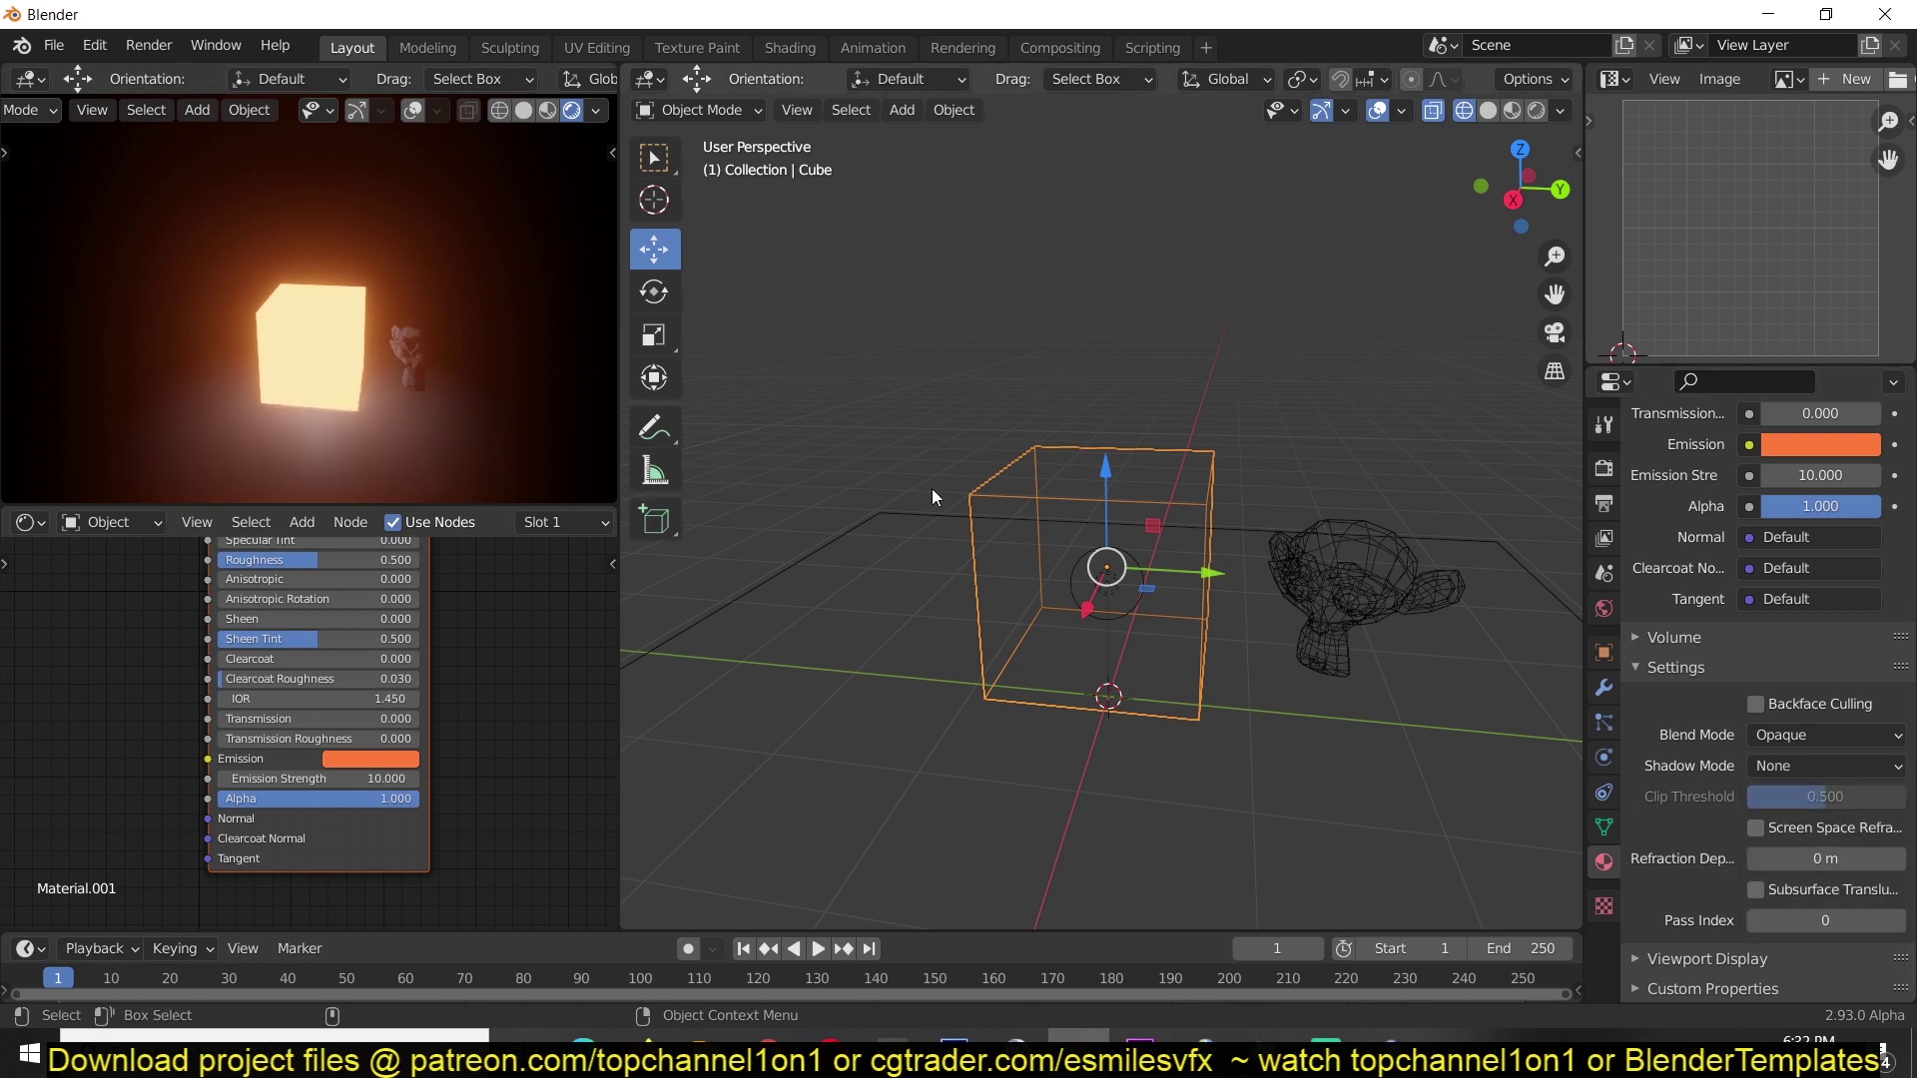
pyautogui.moveTo(1334, 553); pyautogui.dragTo(1124, 531, button='middle')
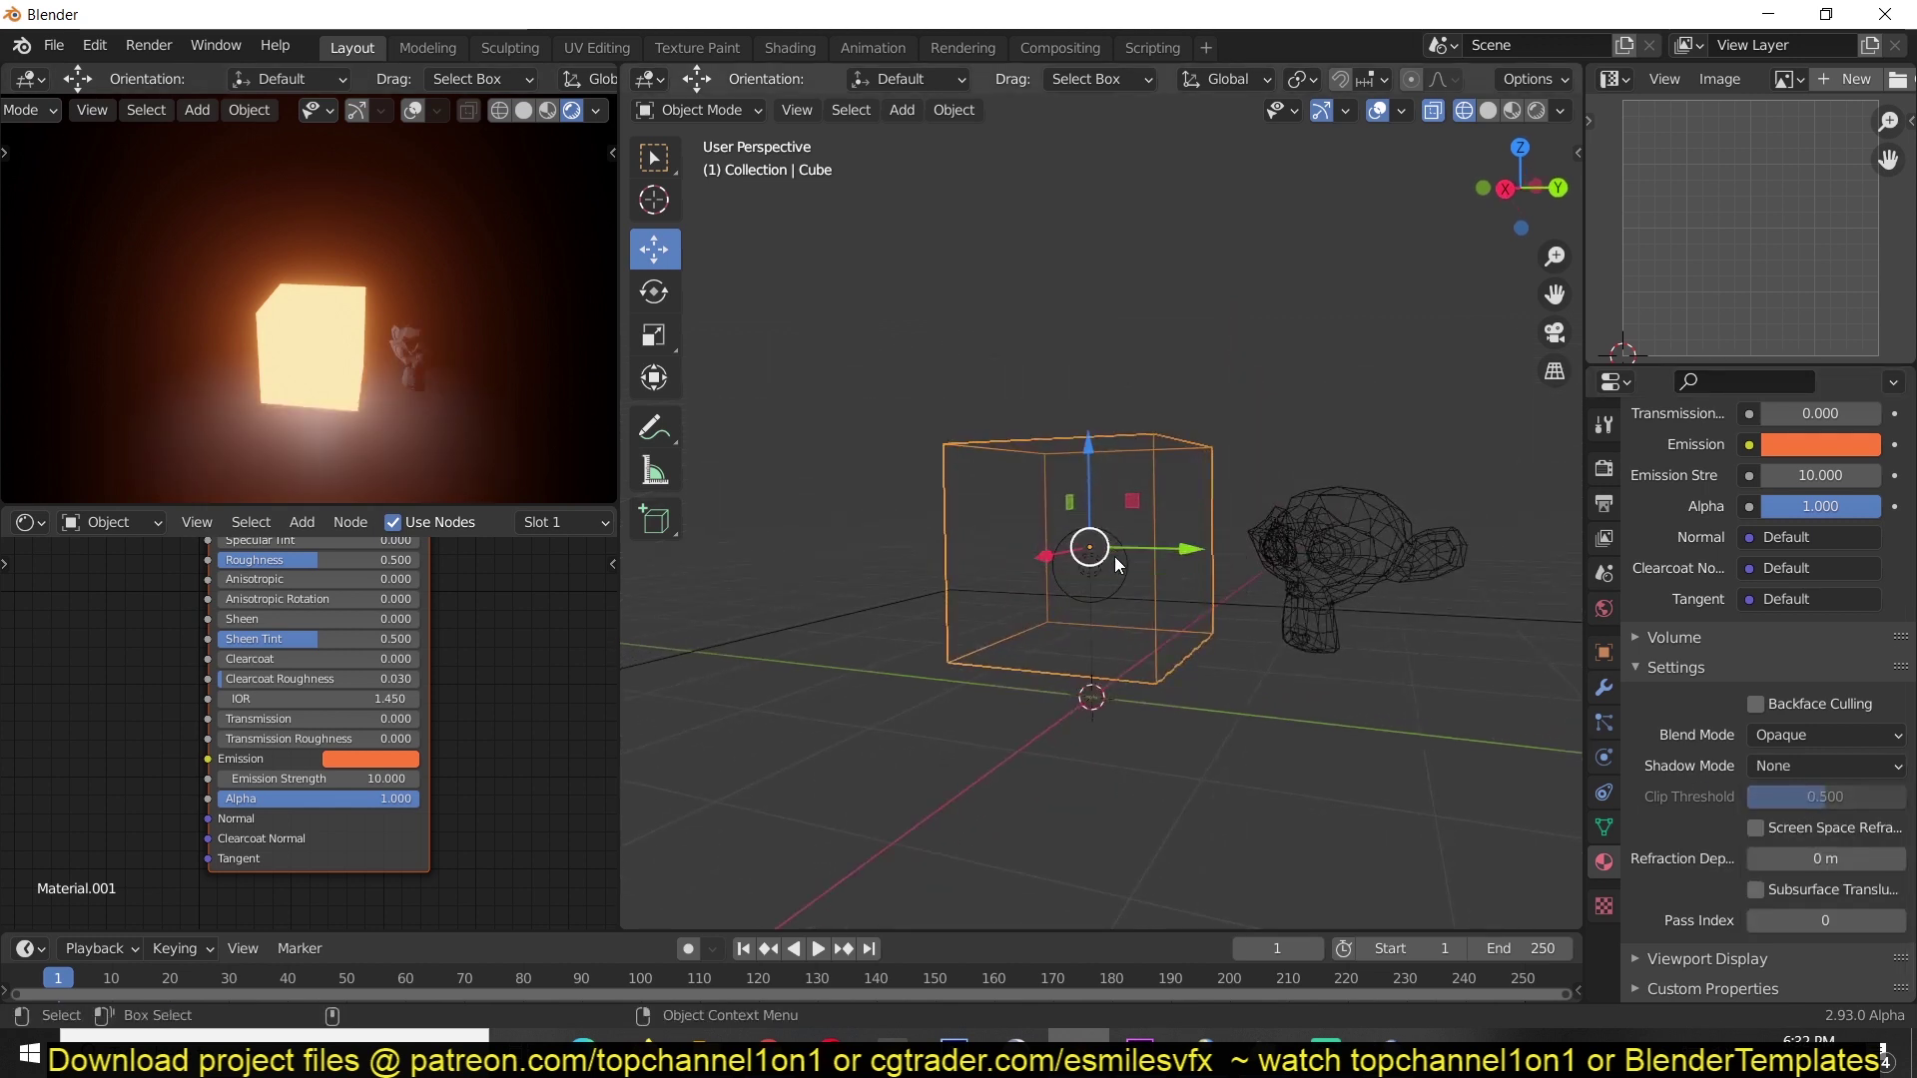
# Select the point light, the cube and Suzanne in turn to check the cube's material.
pyautogui.click(1121, 567)
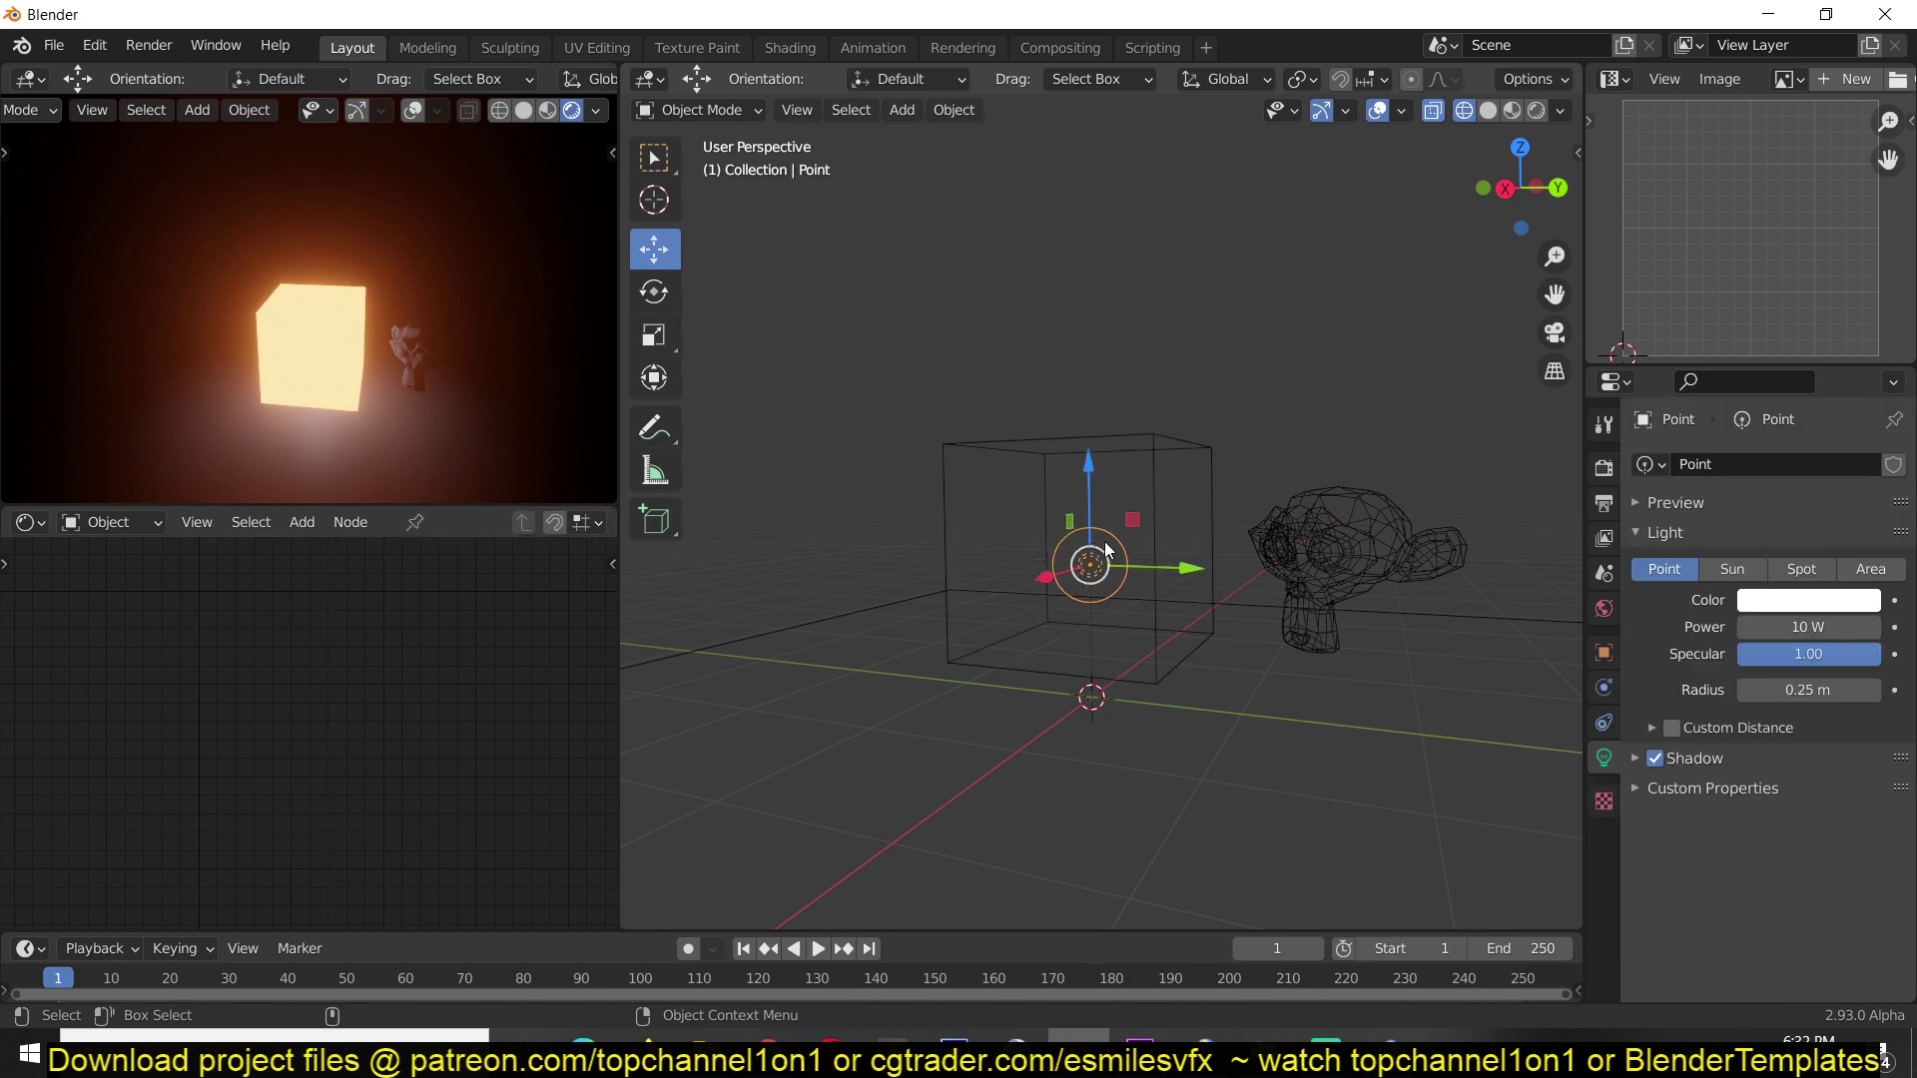
pyautogui.click(1148, 449)
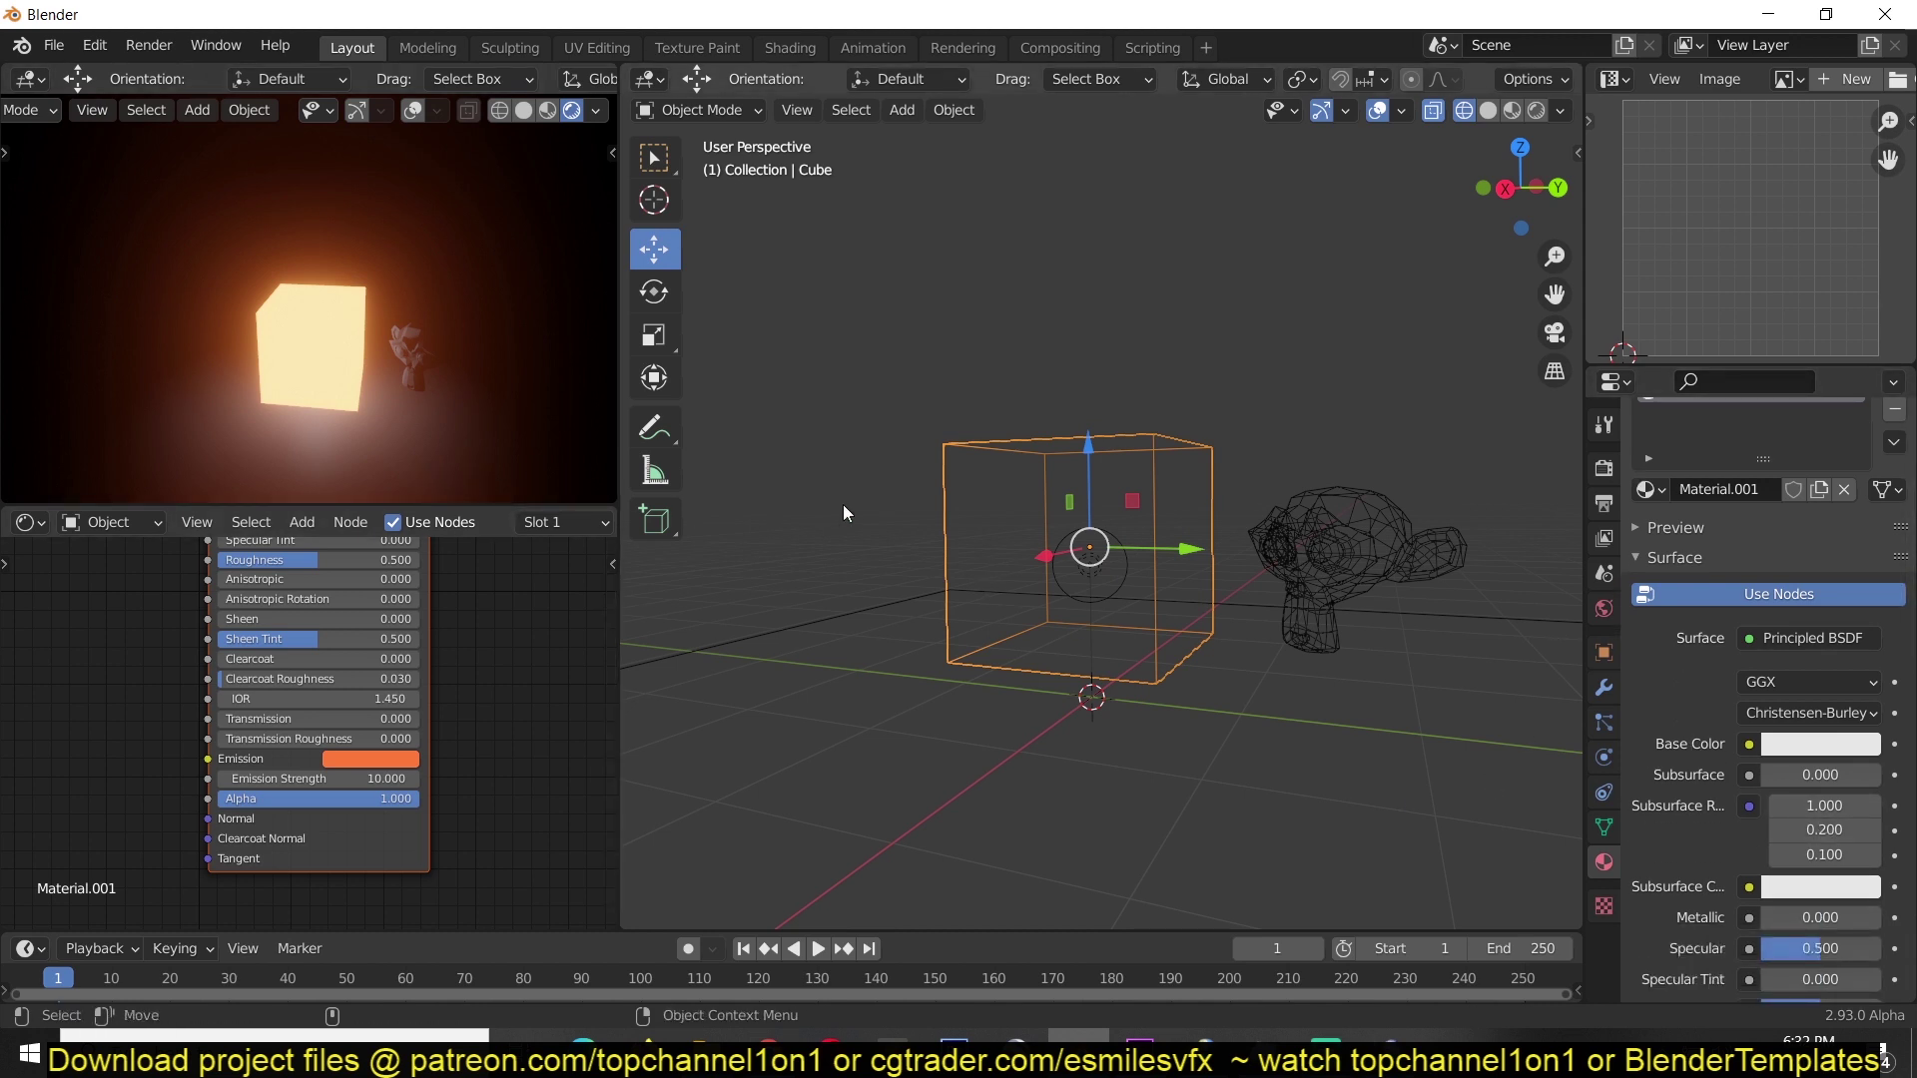
pyautogui.scroll(2, 469, 393)
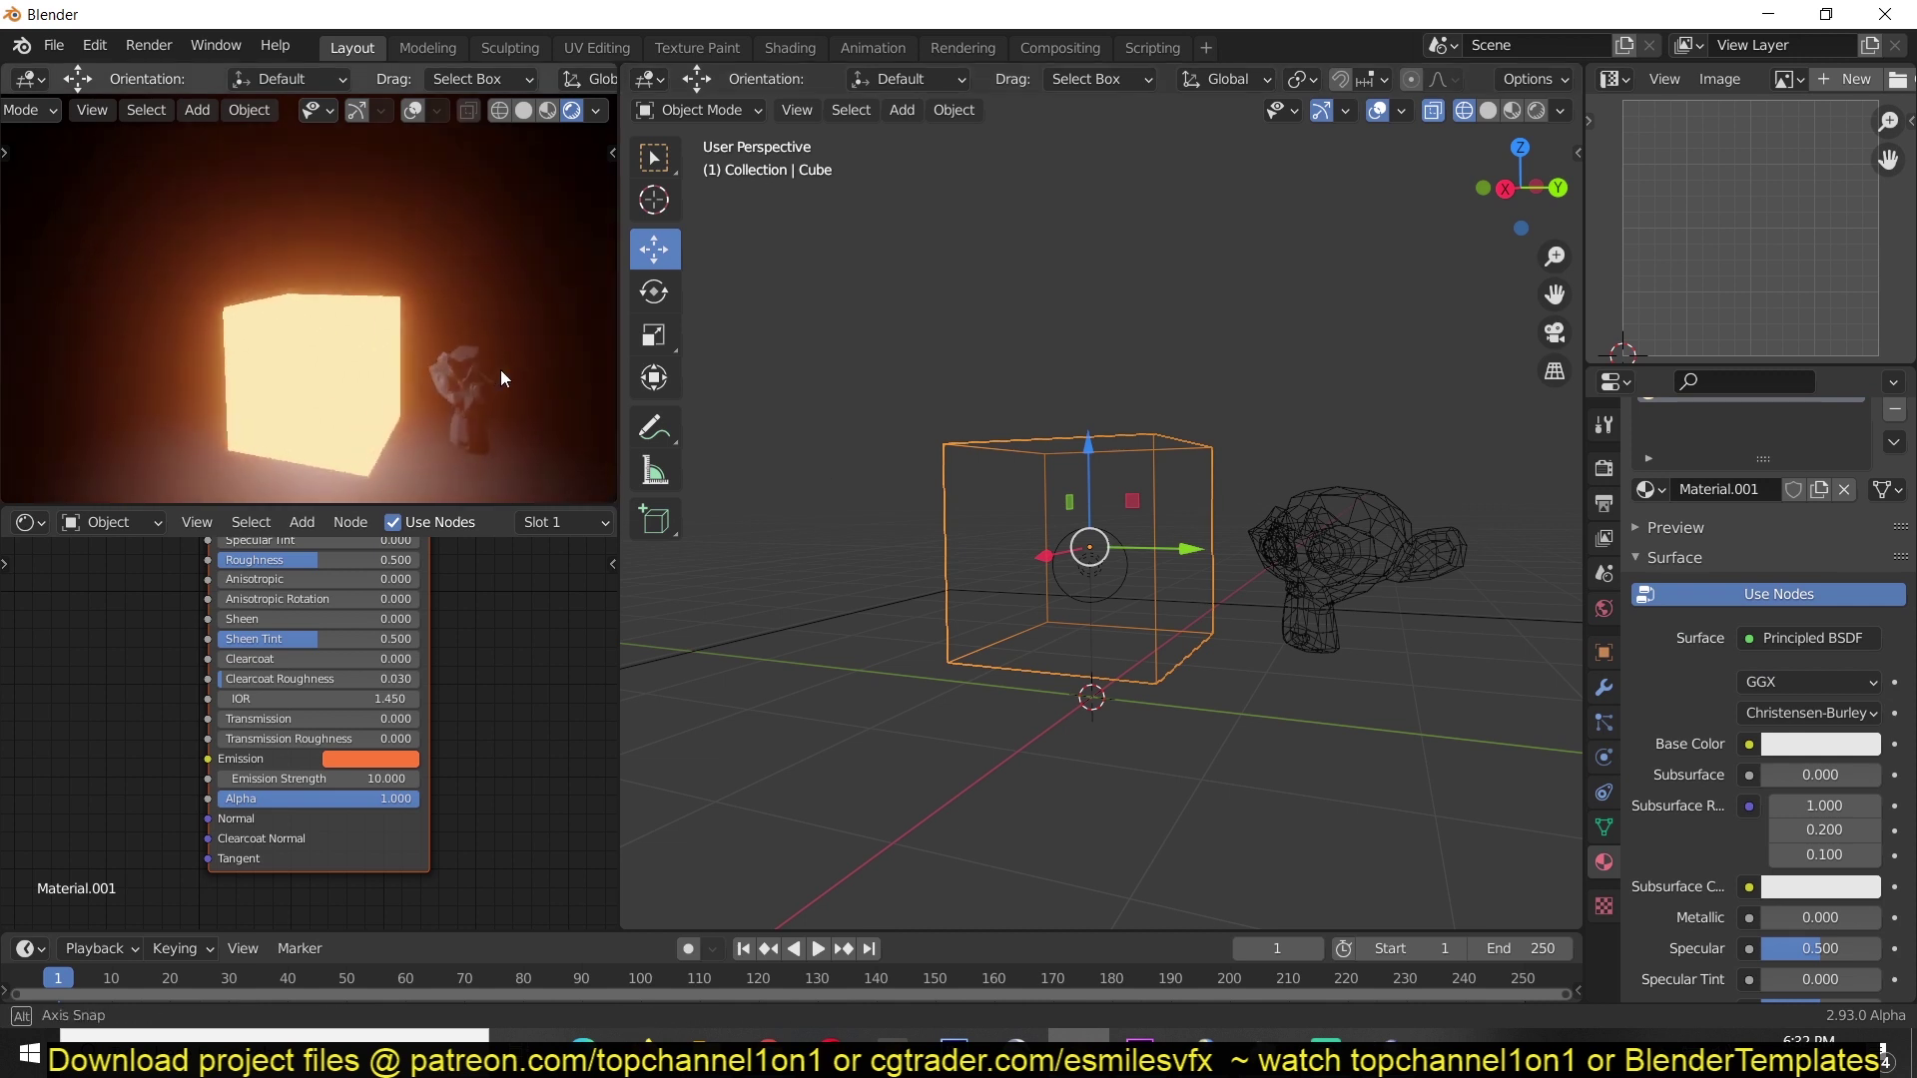
pyautogui.click(1188, 544)
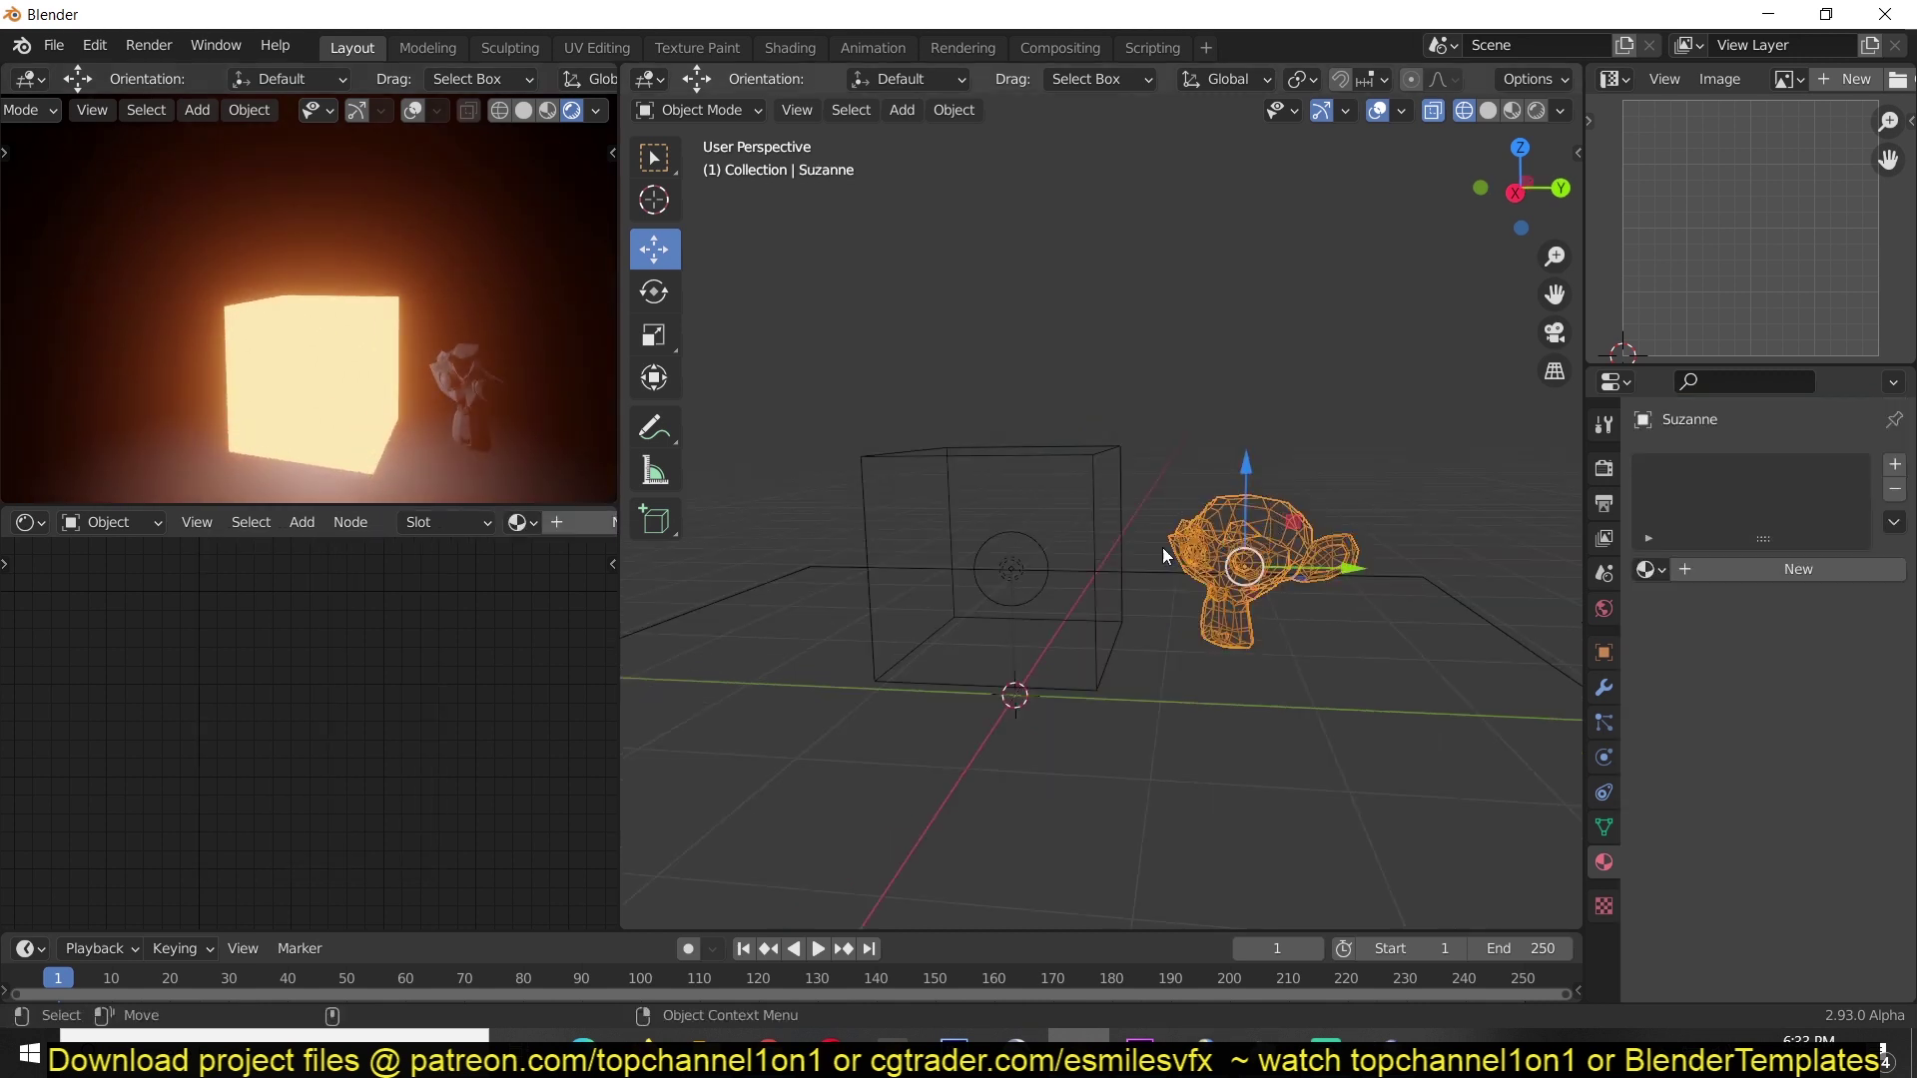
pyautogui.click(1032, 455)
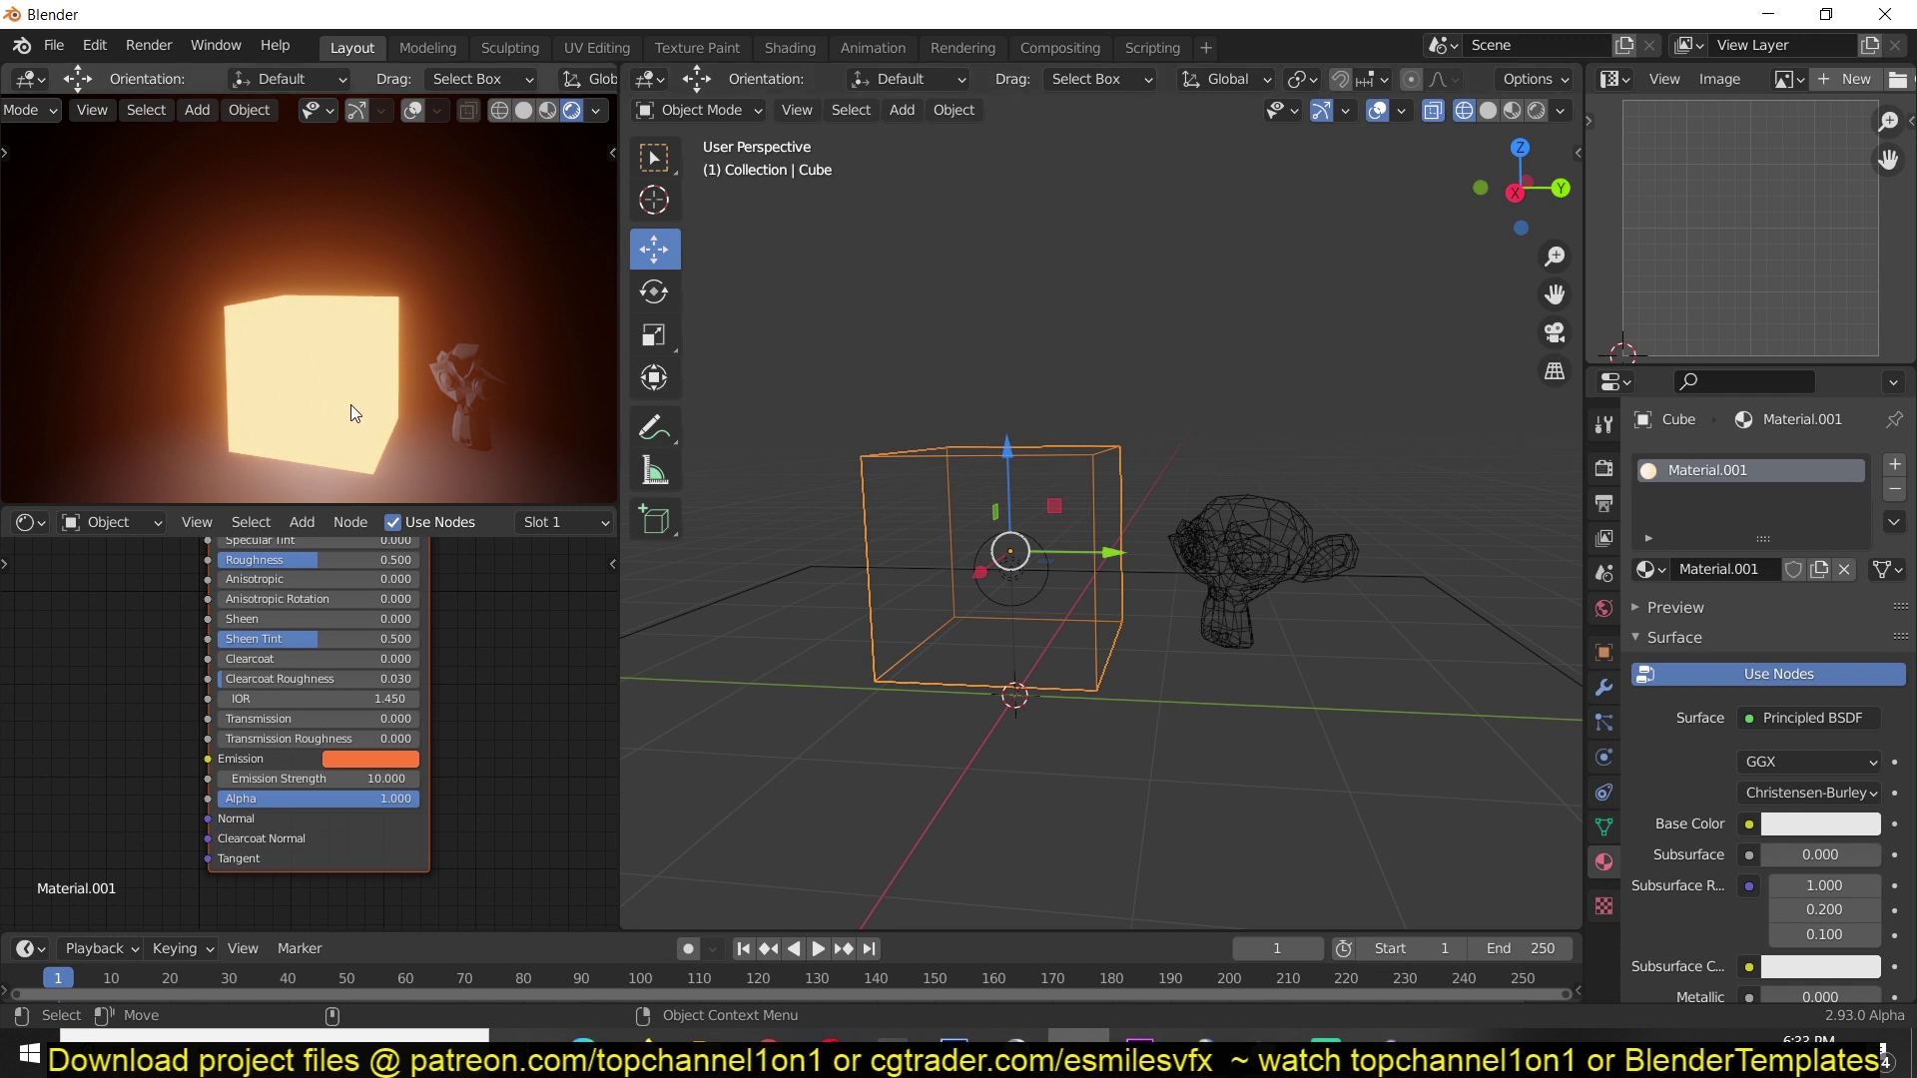
# Shift the cube's point light colour from white to warm orange, then orbit to inspect the glow.
pyautogui.click(1008, 571)
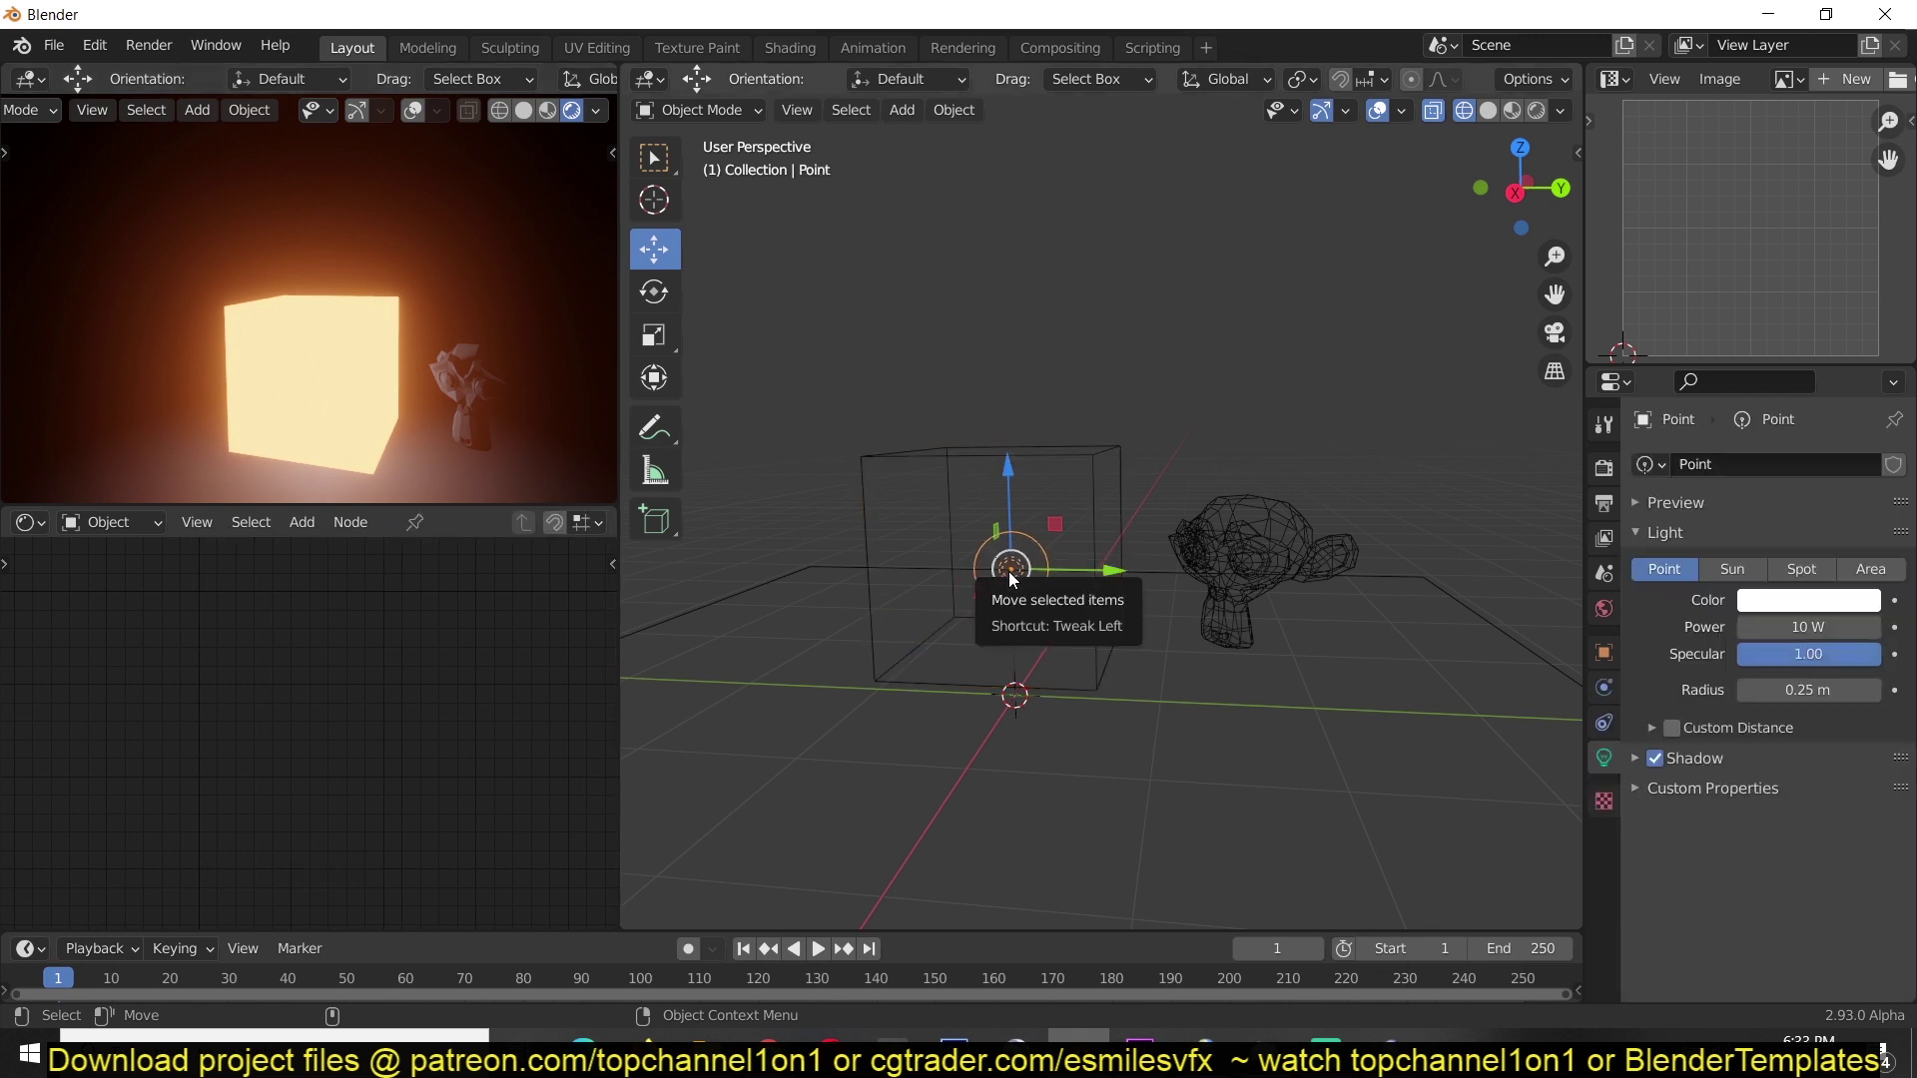
pyautogui.click(1803, 601)
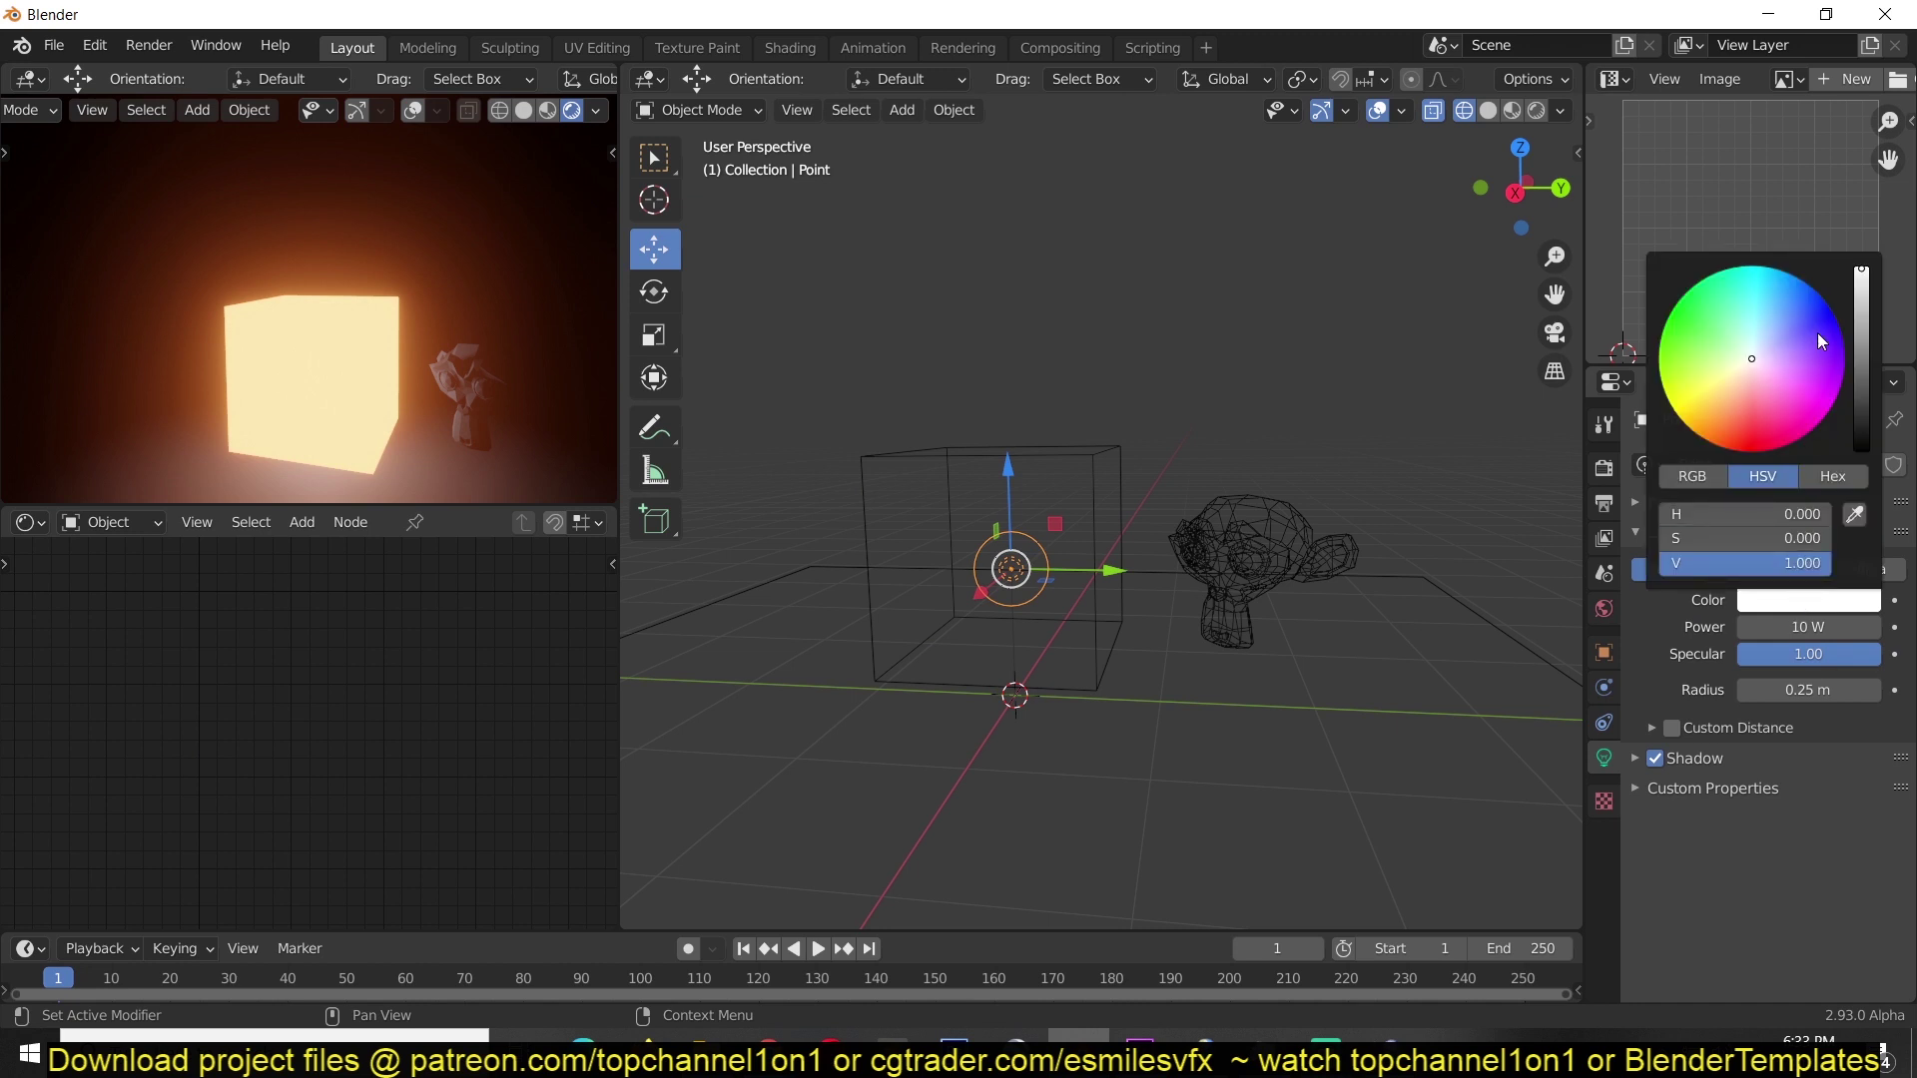
pyautogui.moveTo(1740, 376); pyautogui.dragTo(1733, 398)
pyautogui.moveTo(1300, 418); pyautogui.dragTo(899, 410, button='middle')
pyautogui.moveTo(218, 362)
pyautogui.mouseDown(button='middle')
pyautogui.moveTo(376, 346)
pyautogui.moveTo(194, 355)
pyautogui.moveTo(248, 370)
pyautogui.mouseUp(button='middle')
pyautogui.moveTo(932, 519); pyautogui.dragTo(914, 482, button='middle')
# Parent the point light to the cube with Ctrl+P > Object.
pyautogui.click(1062, 445)
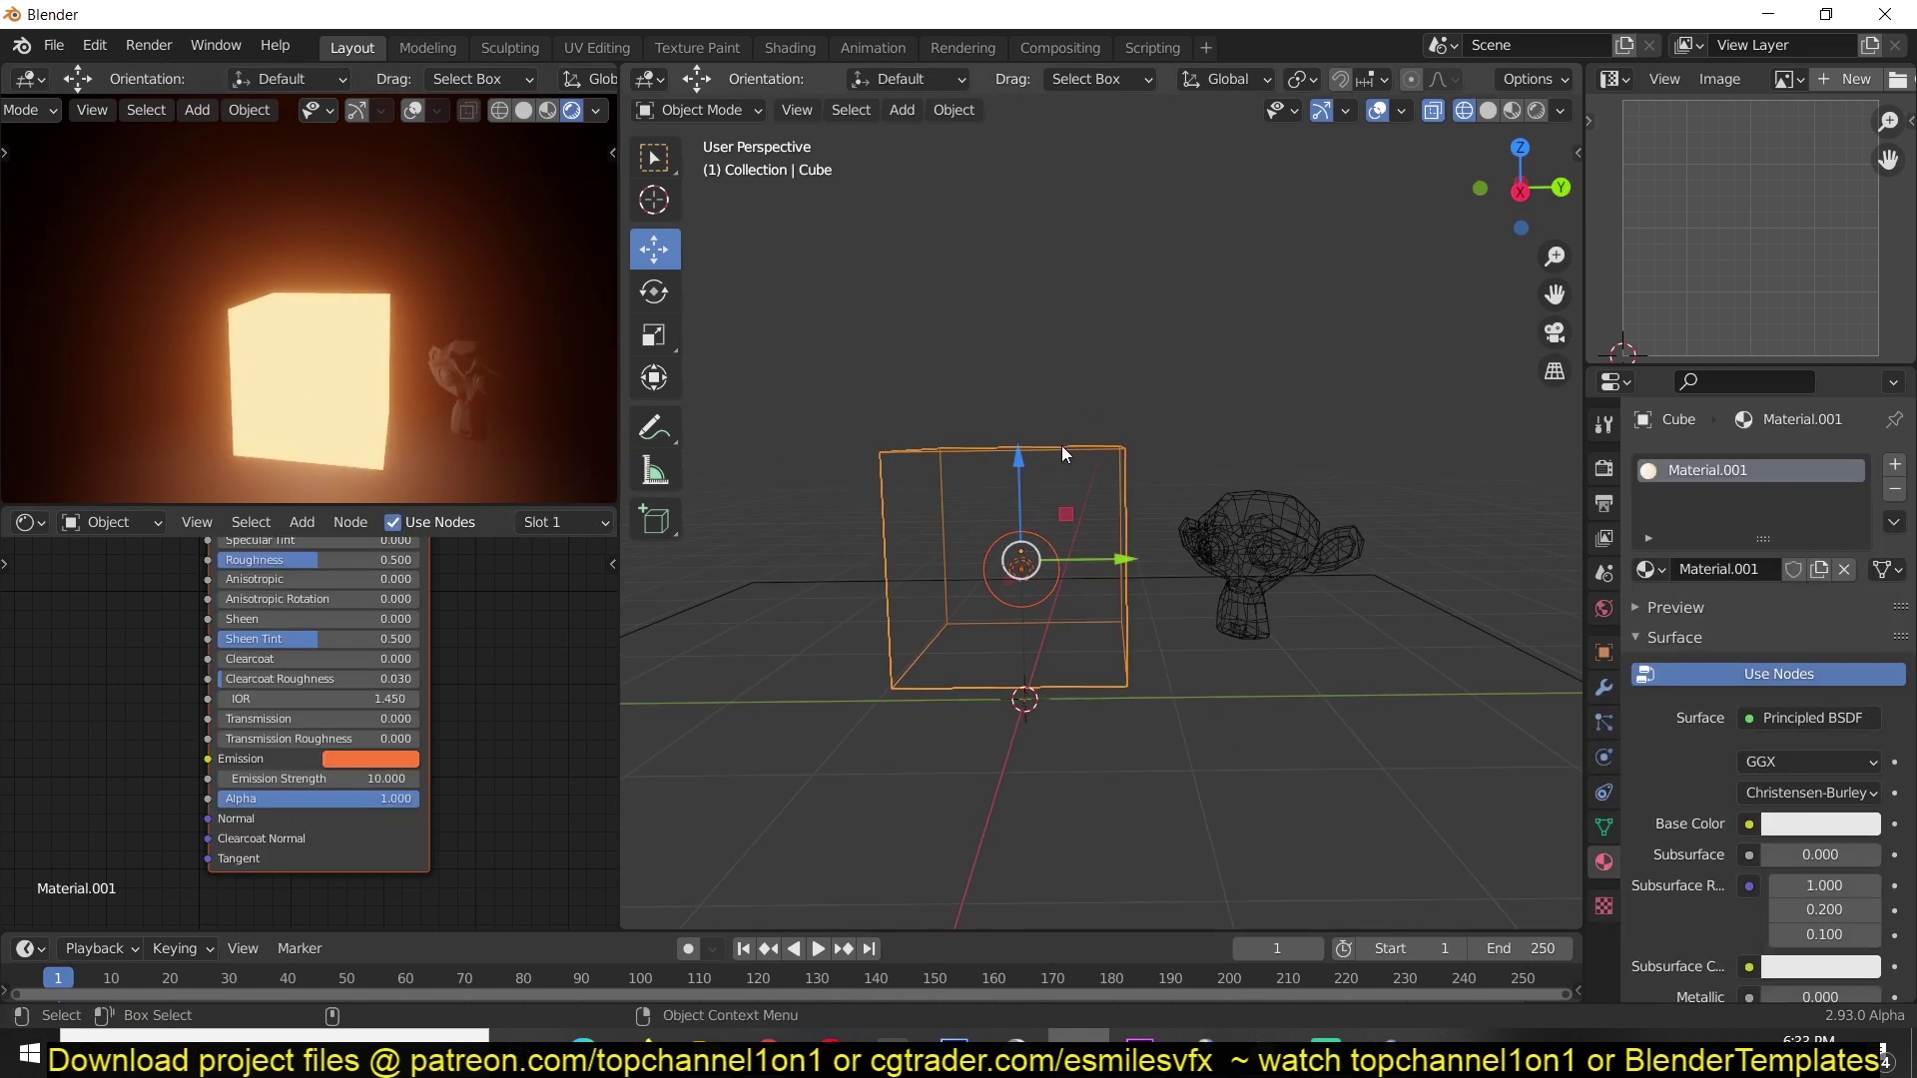
pyautogui.click(1028, 539)
pyautogui.keyDown('shift'); pyautogui.click(1115, 443); pyautogui.keyUp('shift')
pyautogui.hotkey('ctrl', 'p')
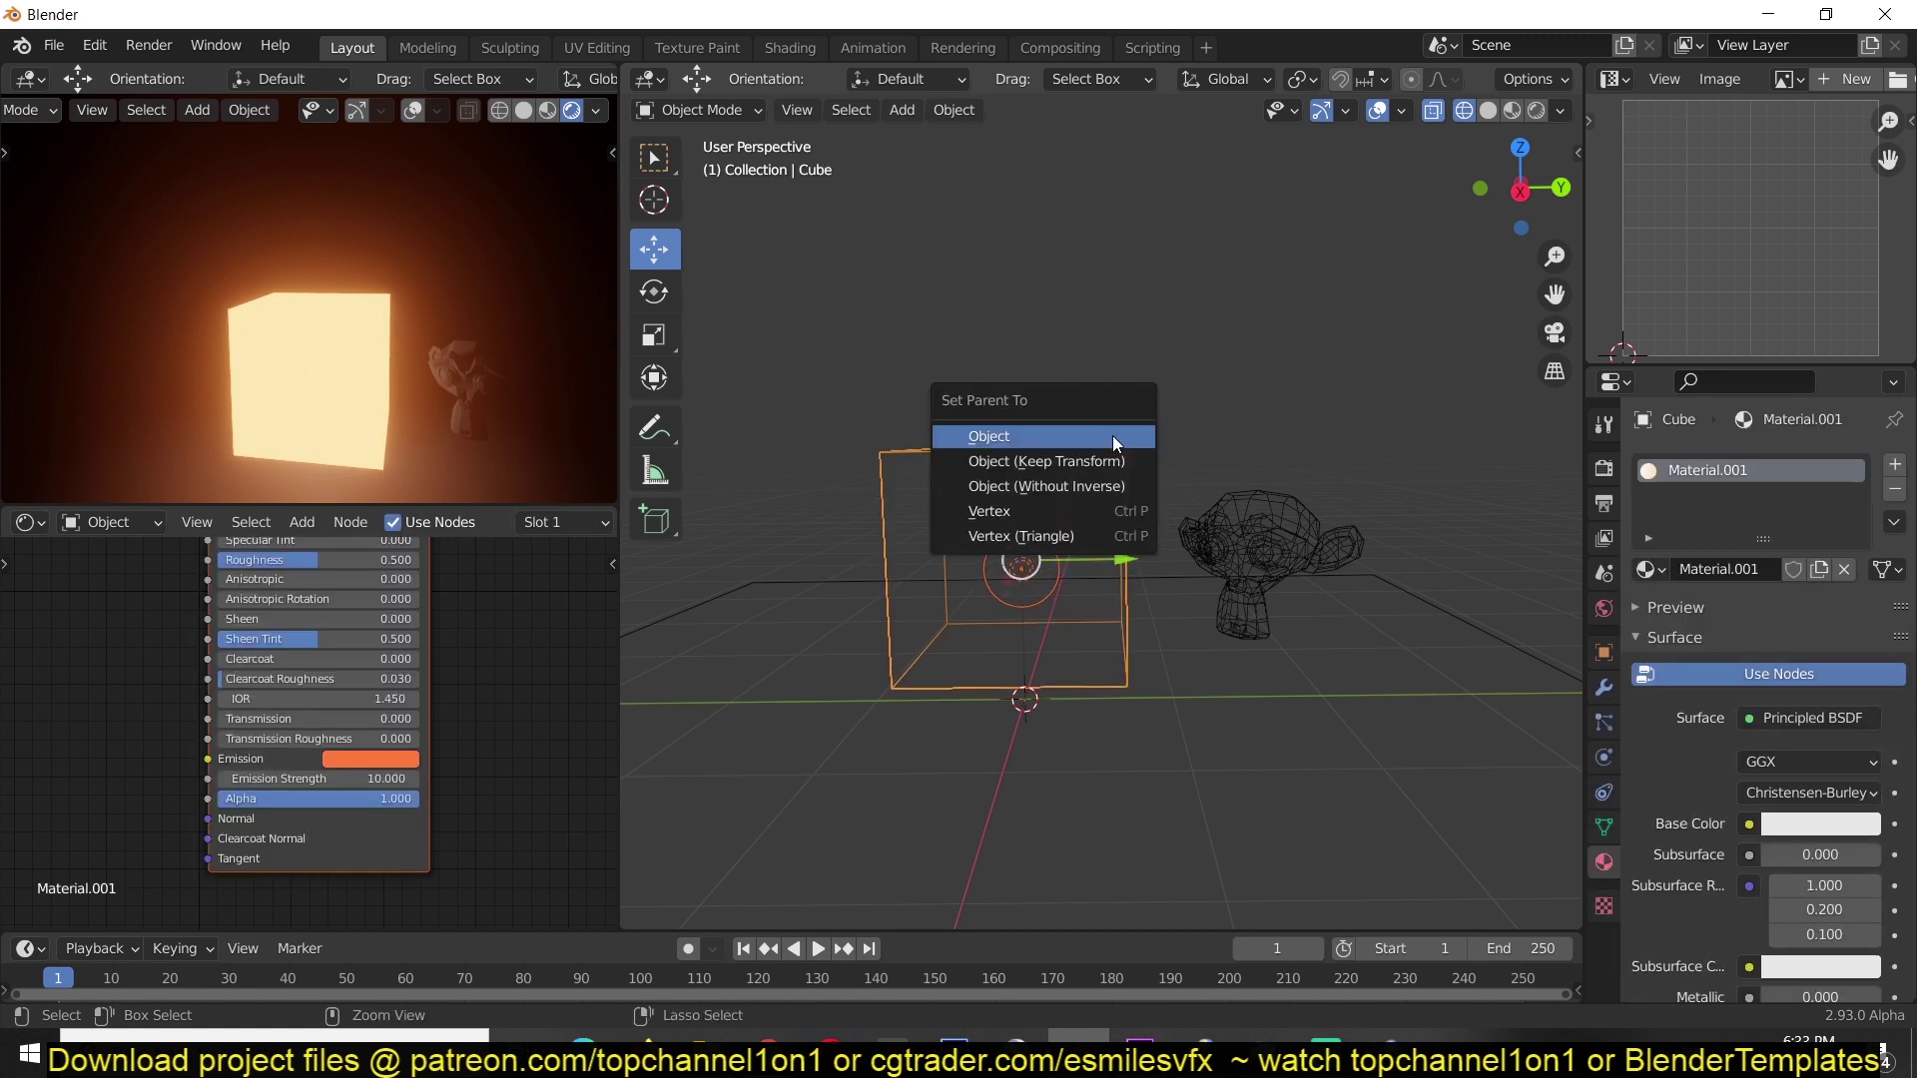
pyautogui.click(1115, 439)
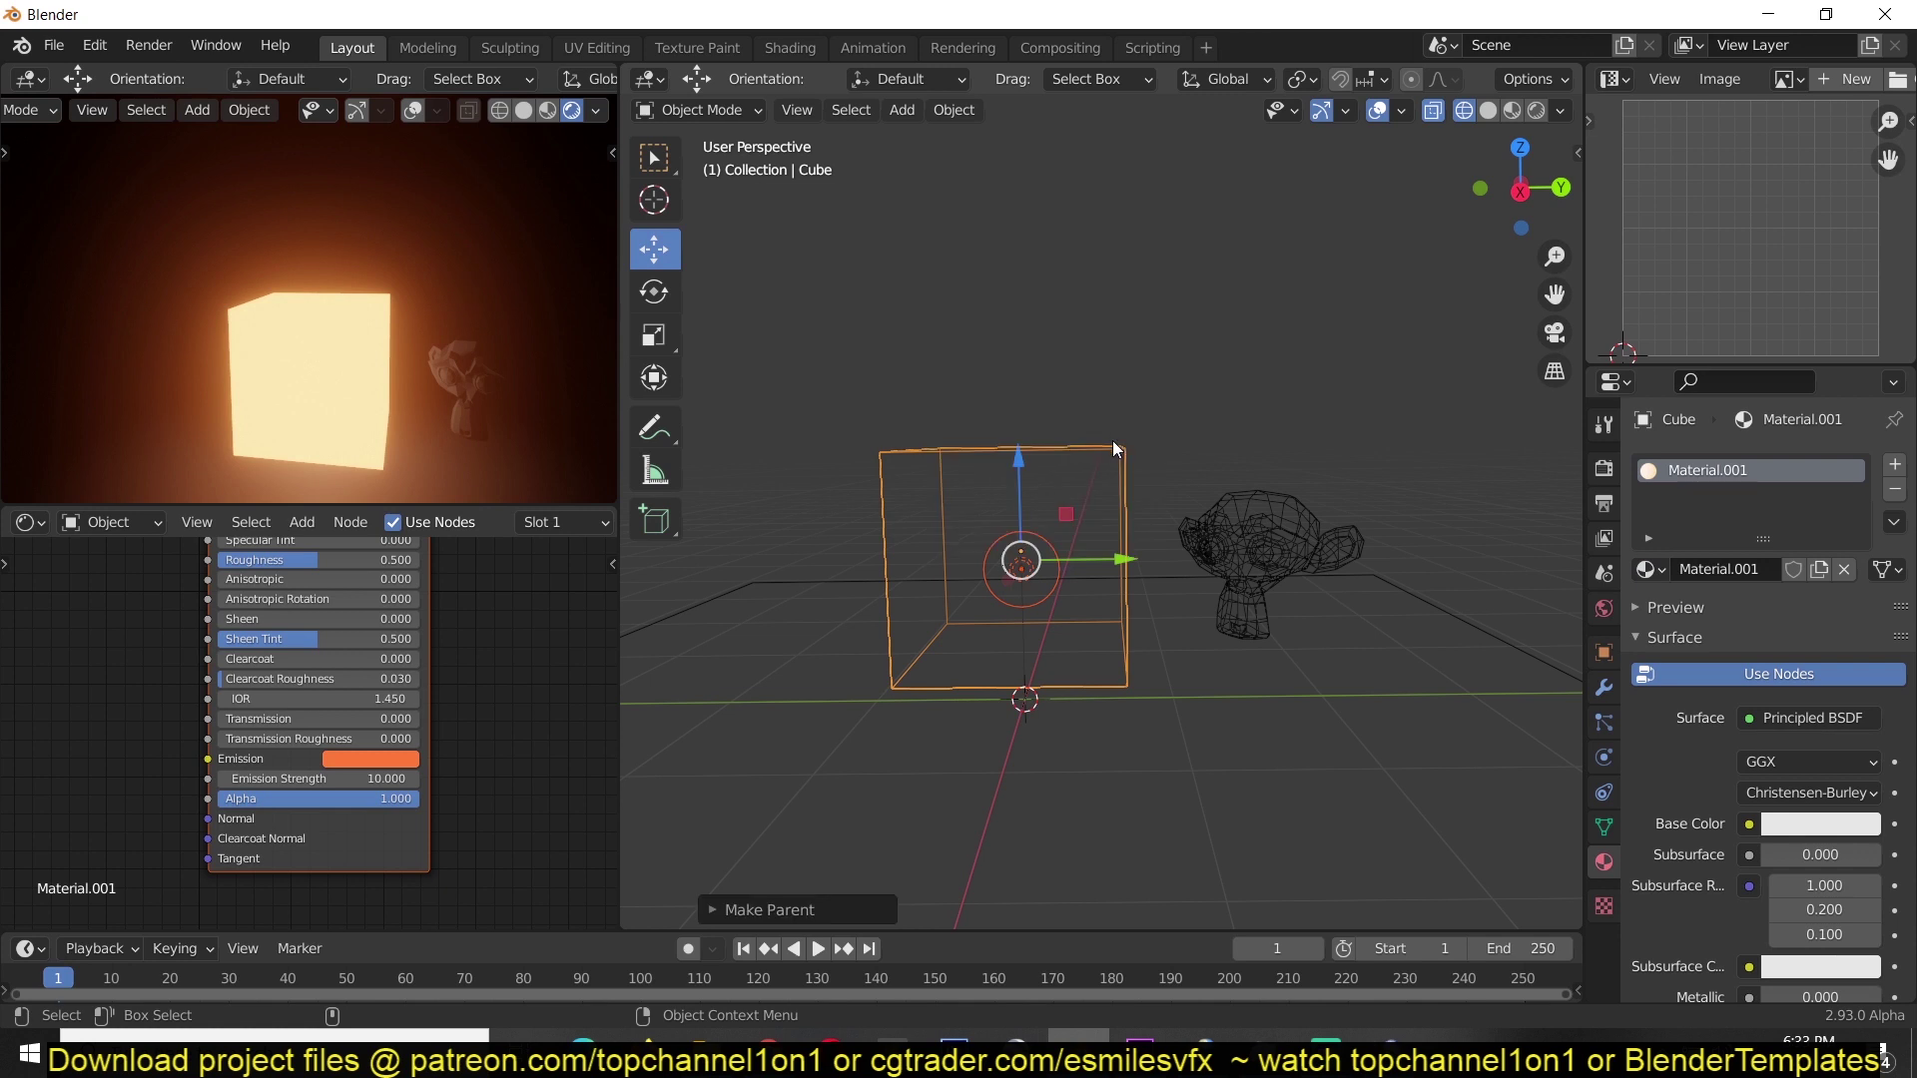
# Raise the cube and its light above the floor.
pyautogui.press('g')
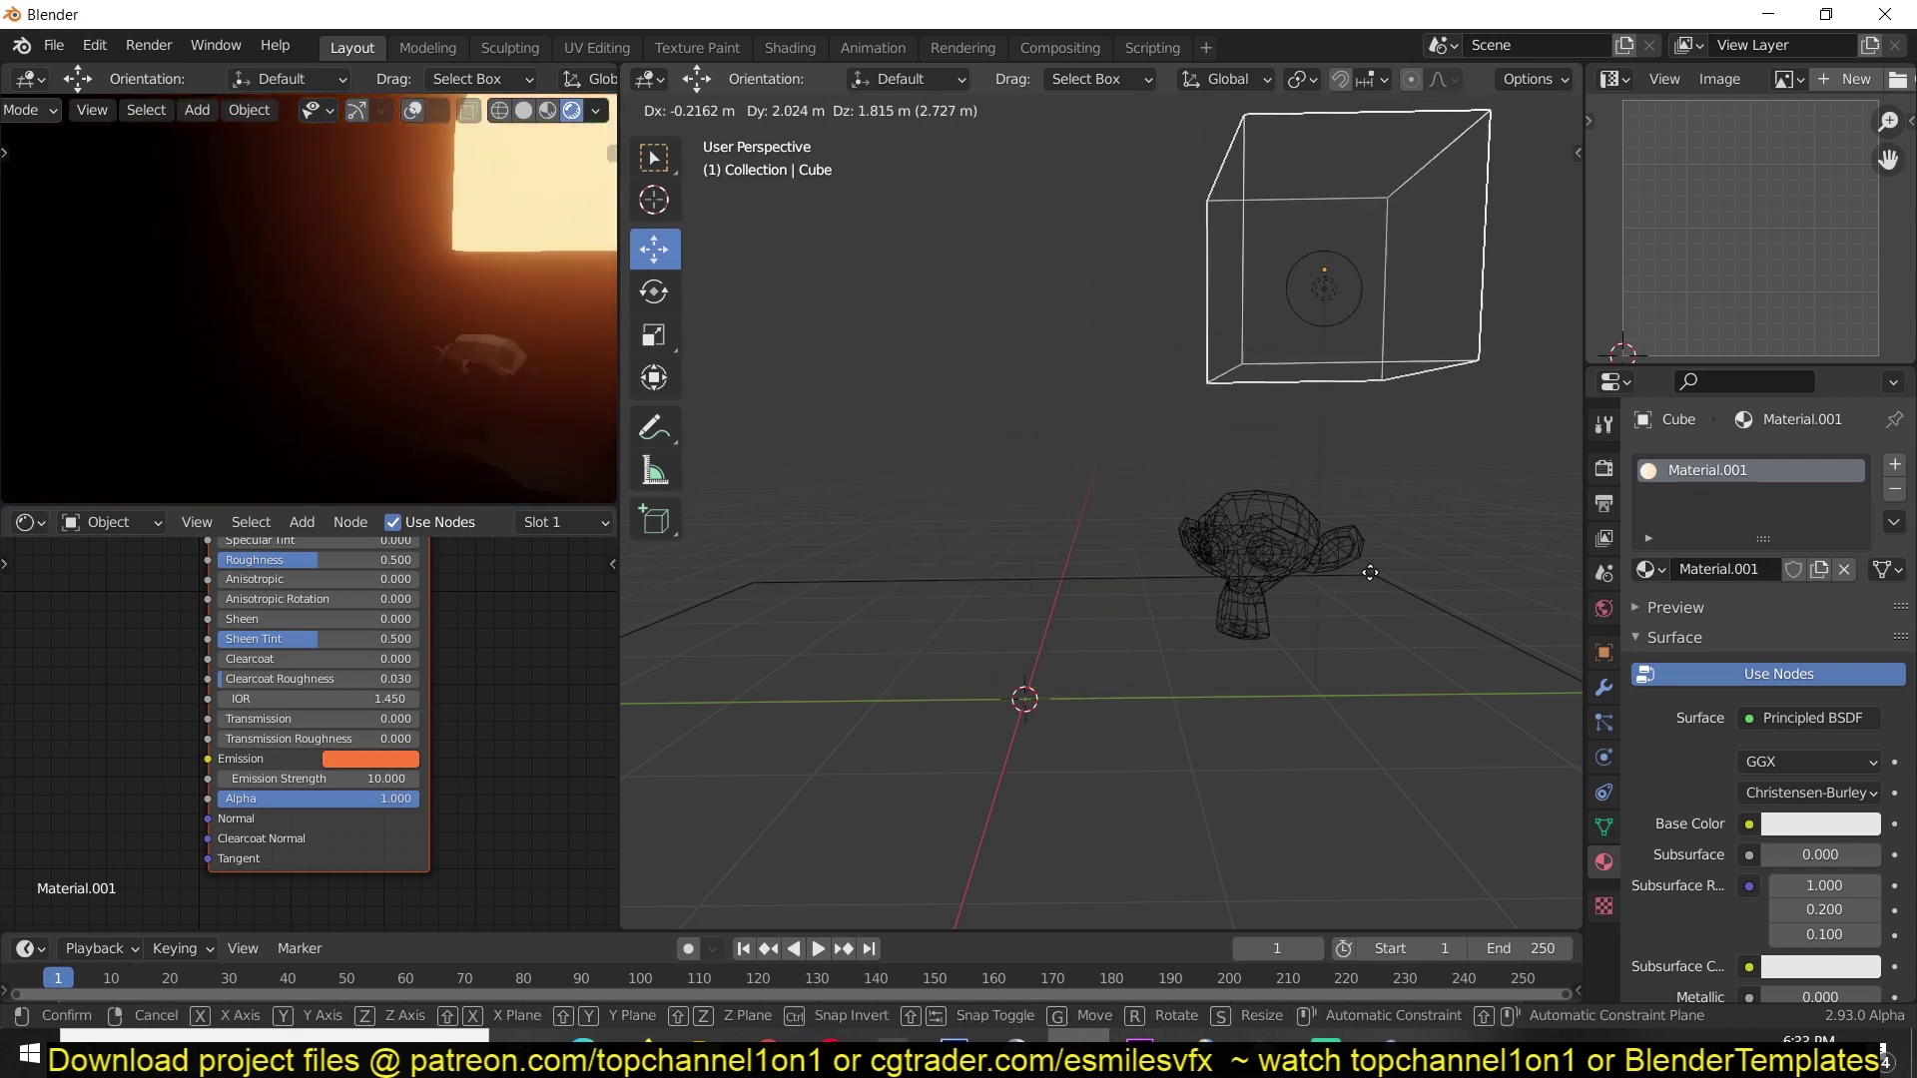
pyautogui.rightClick(1019, 650)
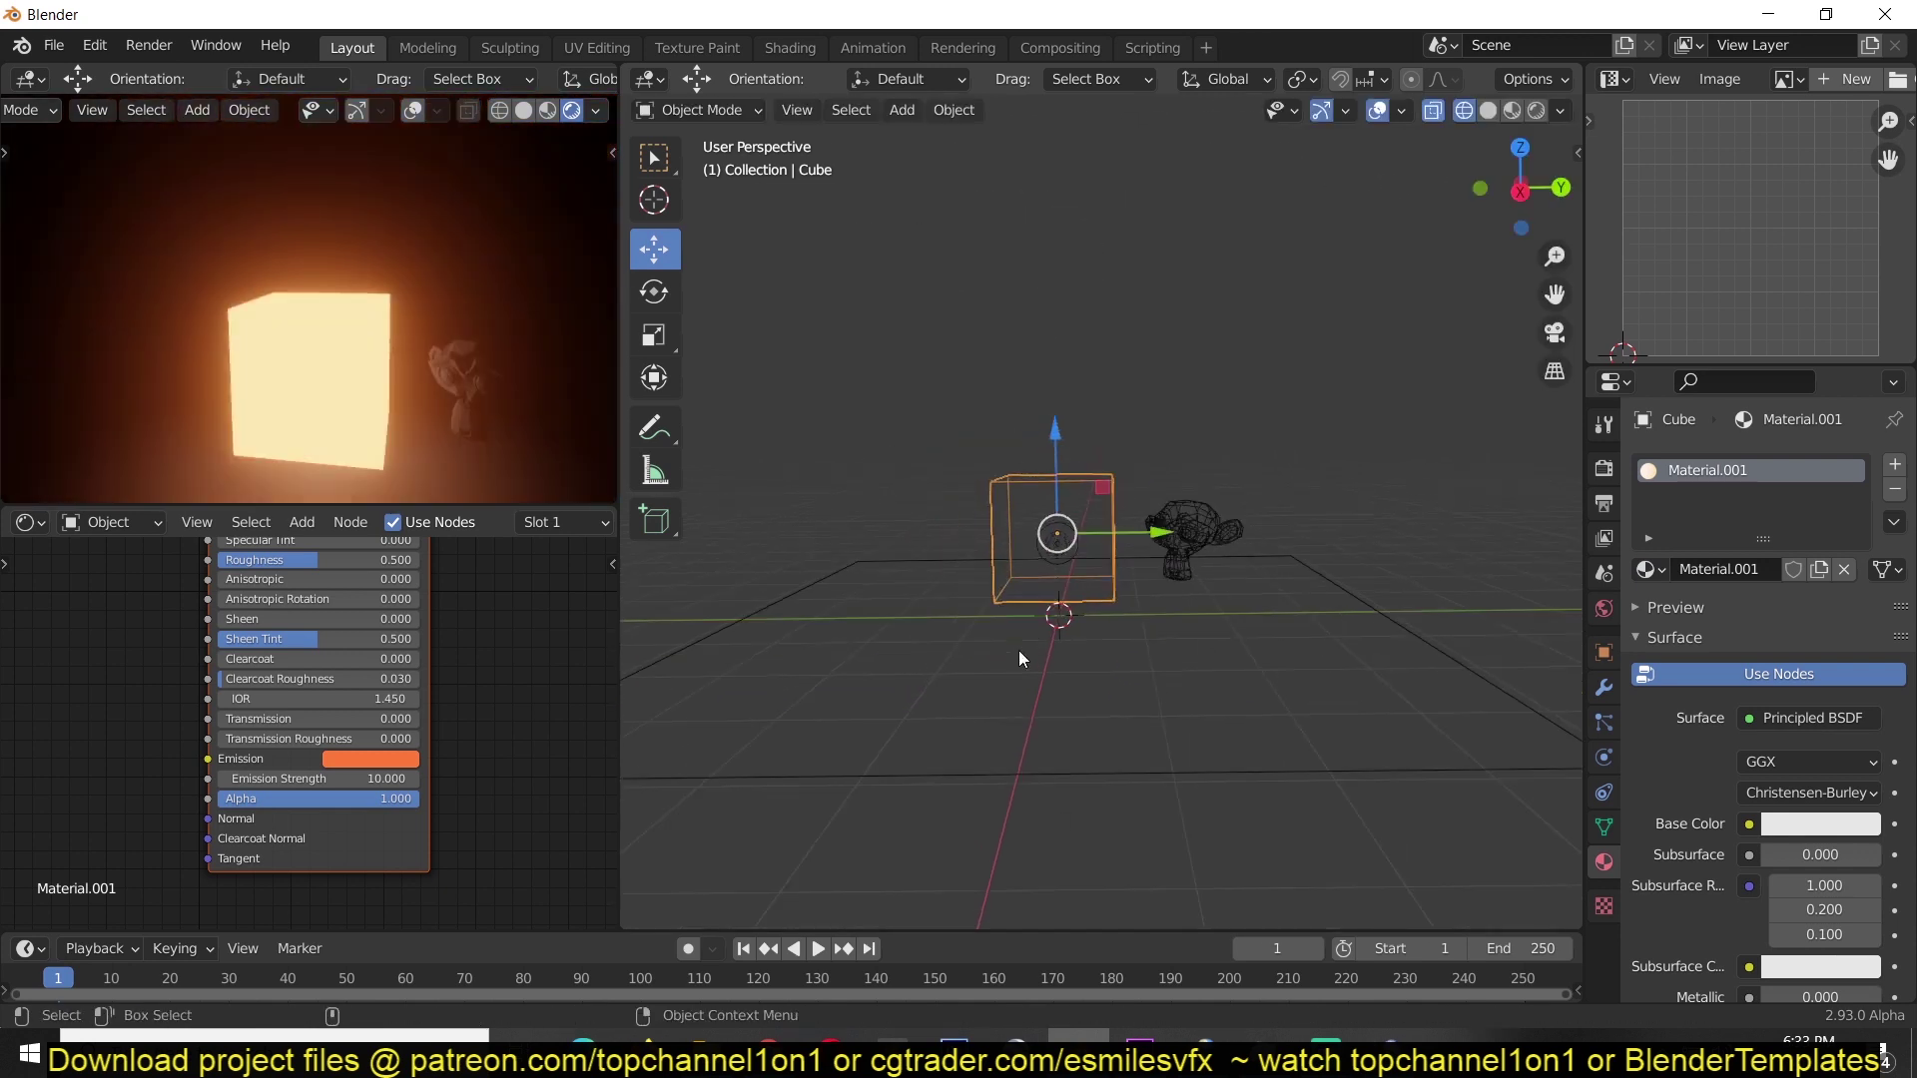
pyautogui.press('g')
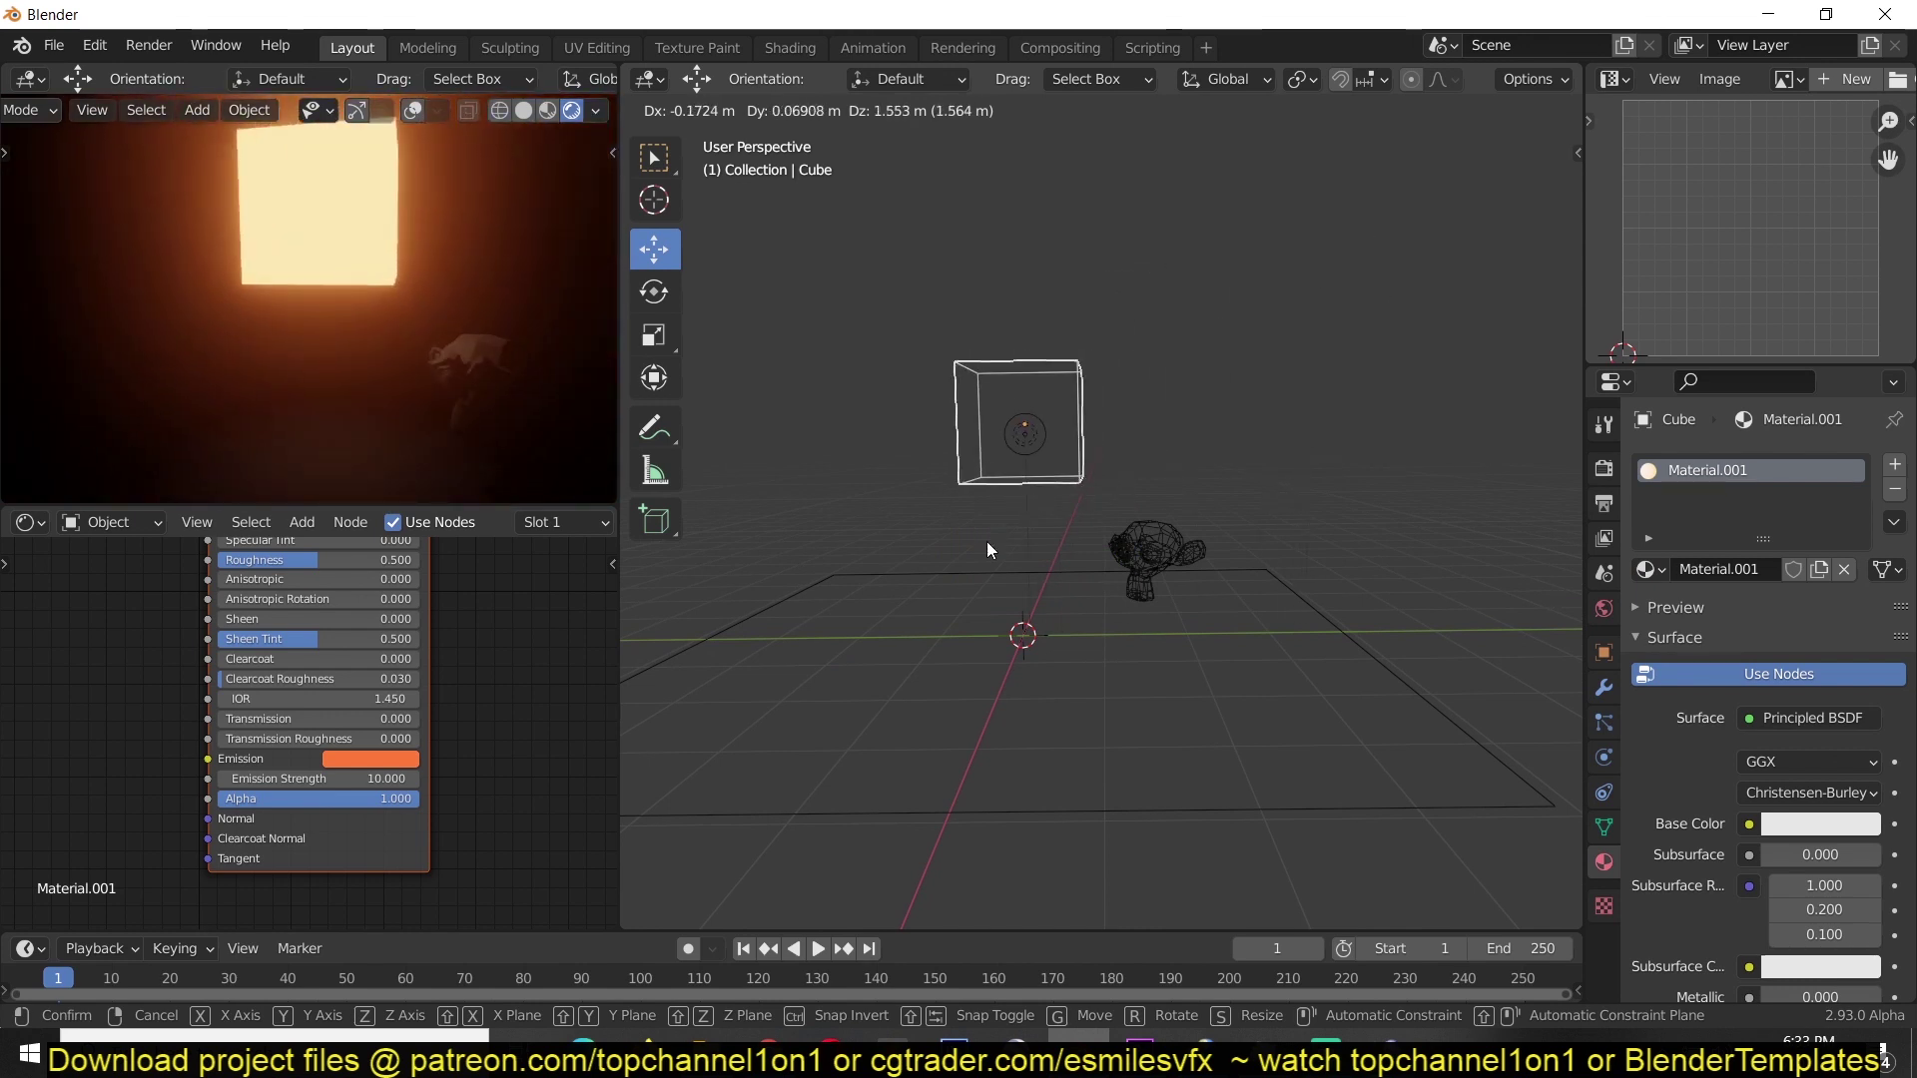
pyautogui.click(986, 541)
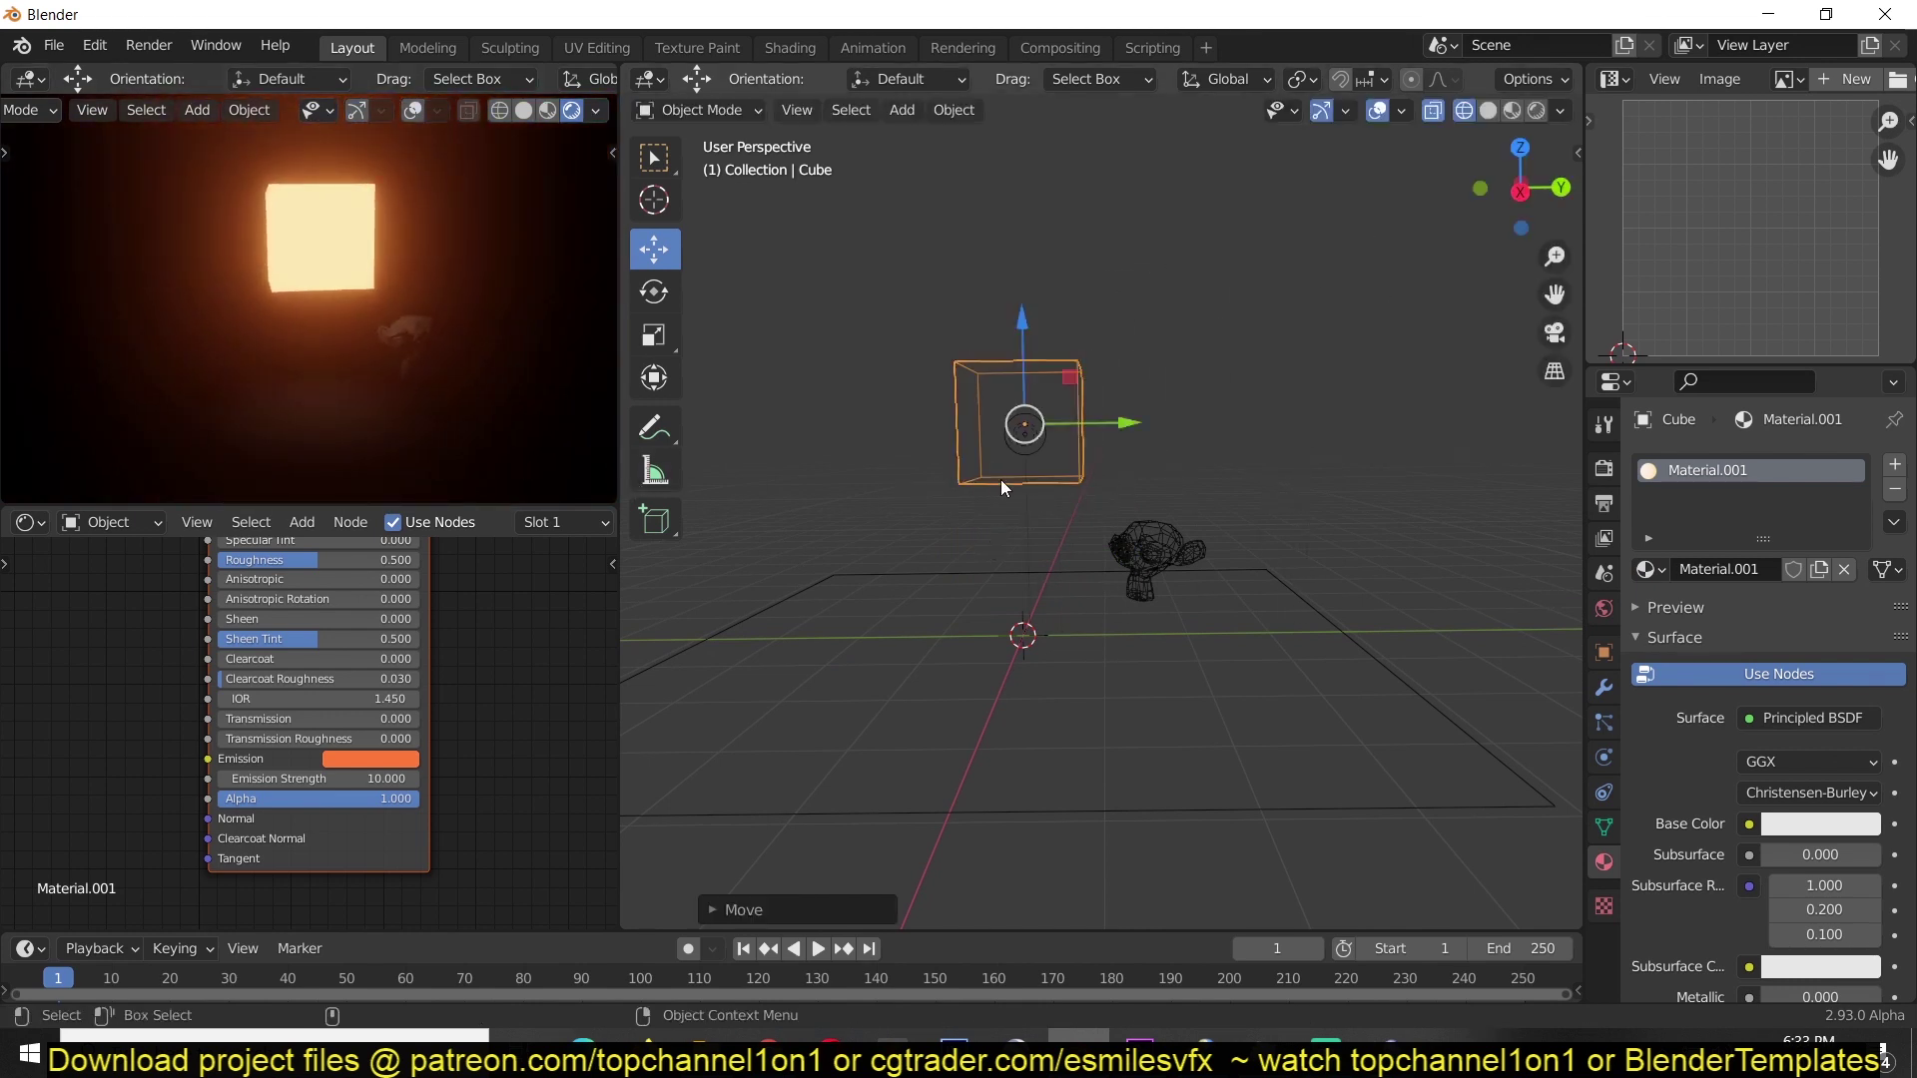
# Duplicate the cube with its light and slide the copy along the X axis.
pyautogui.press('KP_7')
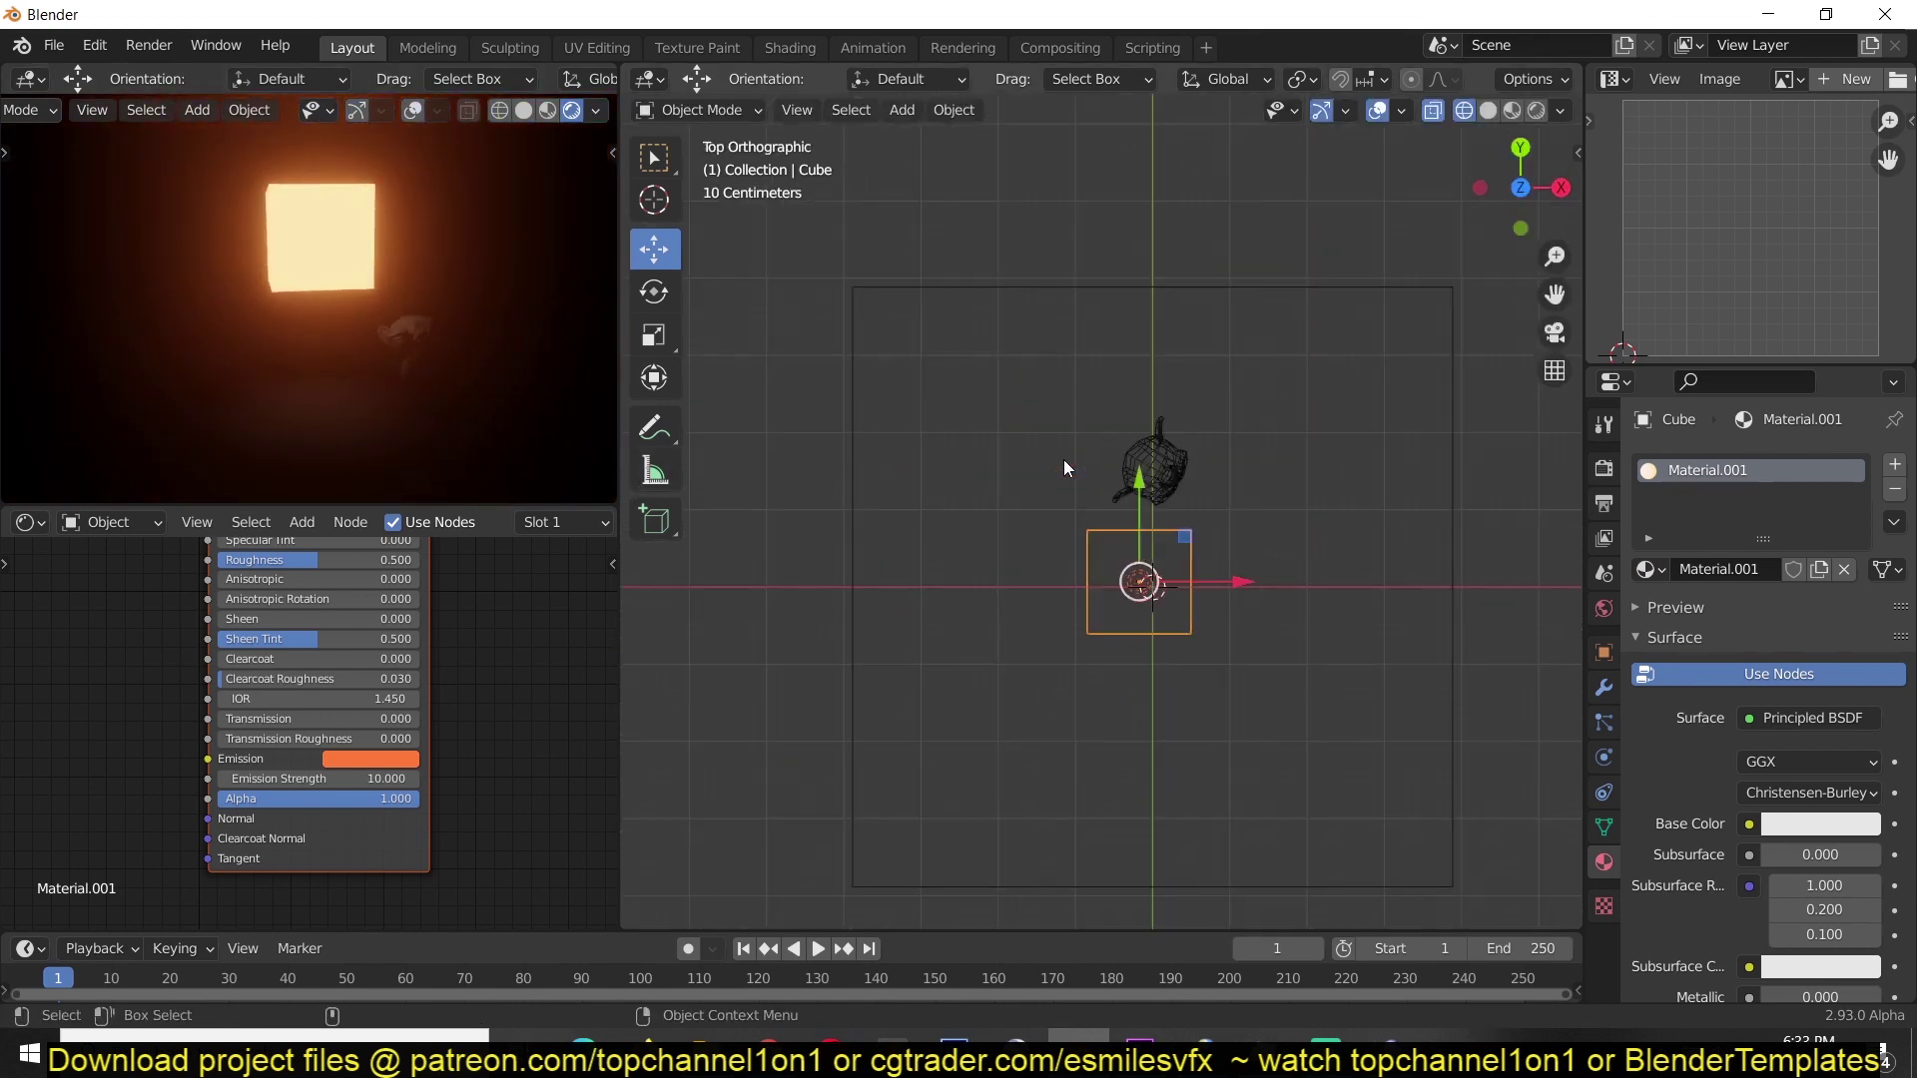
pyautogui.hotkey('shift', 'd')
pyautogui.click(1268, 481)
pyautogui.moveTo(1290, 511); pyautogui.dragTo(1218, 309, button='middle')
pyautogui.press('g')
pyautogui.click(1238, 475)
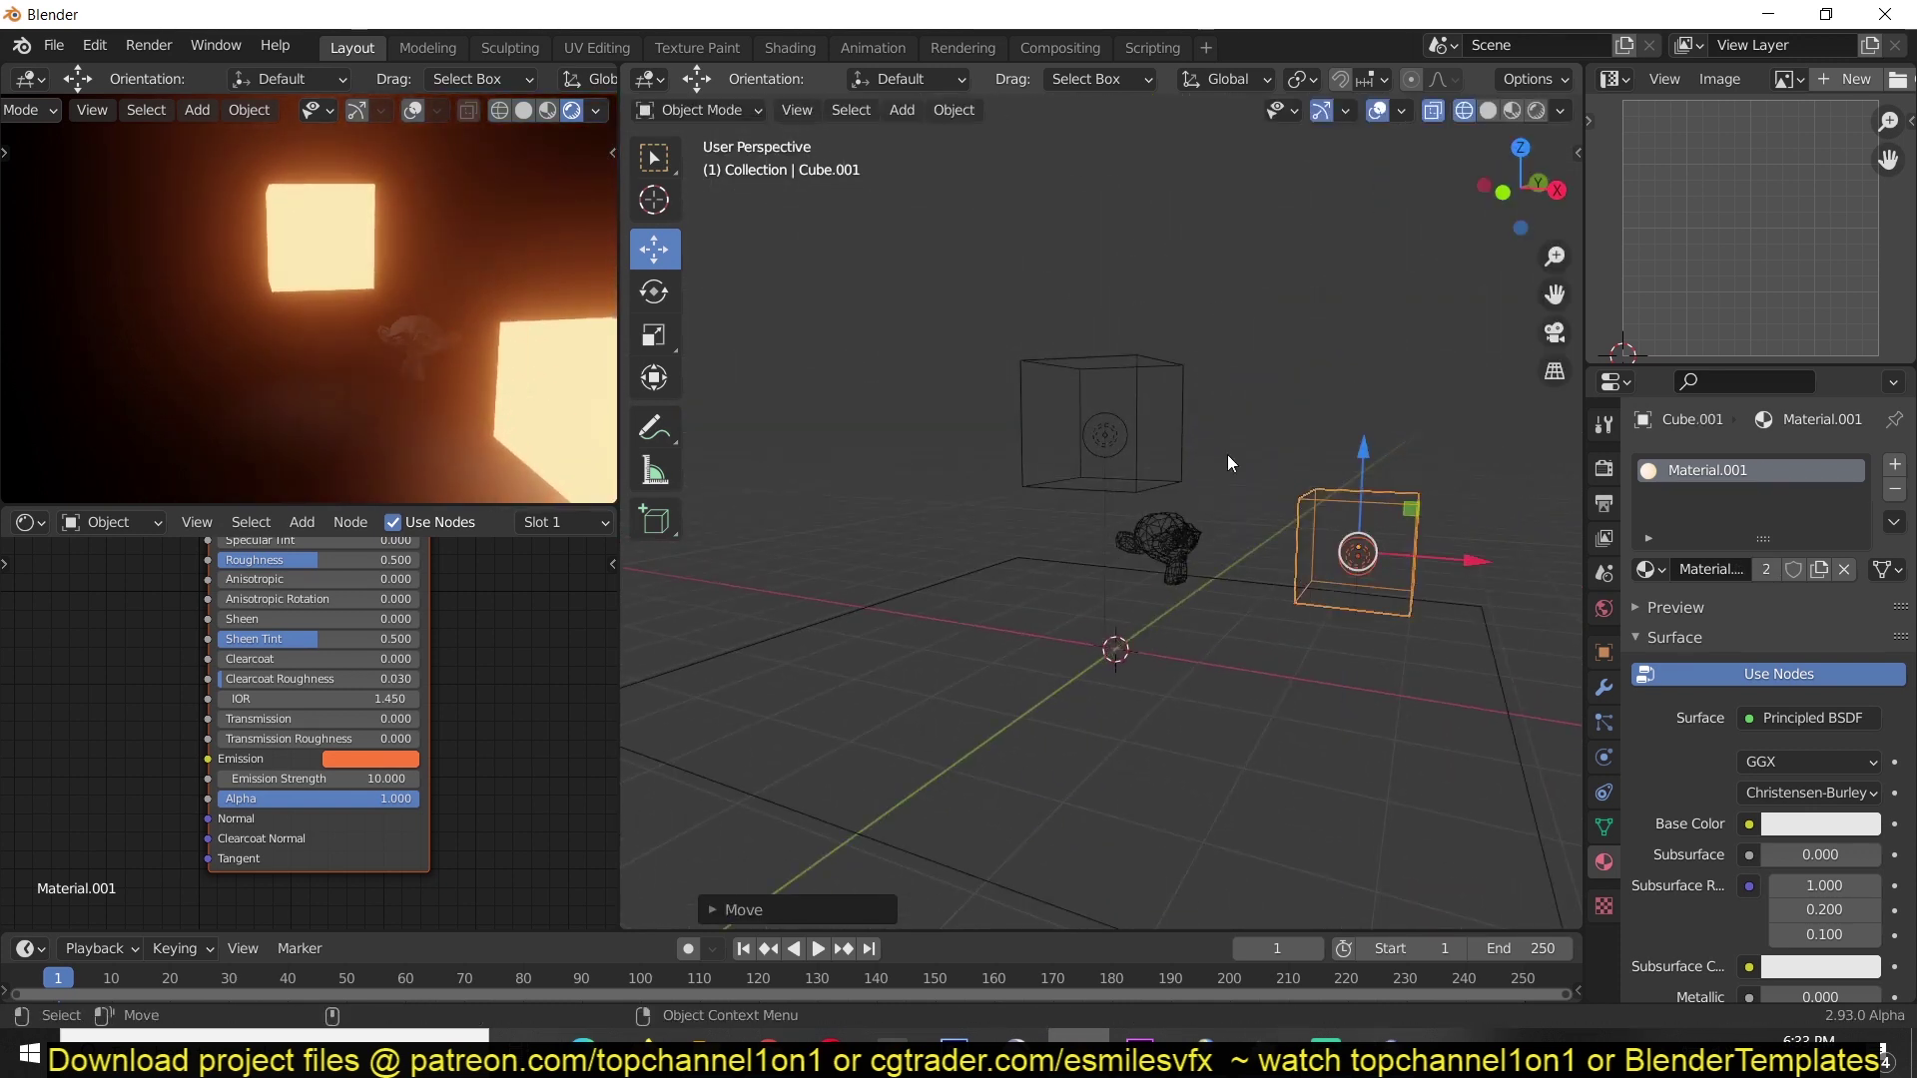
pyautogui.moveTo(1238, 475); pyautogui.dragTo(1320, 689, button='middle')
pyautogui.moveTo(1440, 534); pyautogui.dragTo(1197, 428)
pyautogui.click(1197, 429)
# Move the duplicate cube along the Y axis to sit beside Suzanne.
pyautogui.moveTo(1197, 429); pyautogui.dragTo(1226, 506, button='middle')
pyautogui.press('g')
pyautogui.press('y')
pyautogui.click(1379, 518)
# Scale Suzanne up, then reselect the duplicate cube.
pyautogui.click(1182, 585)
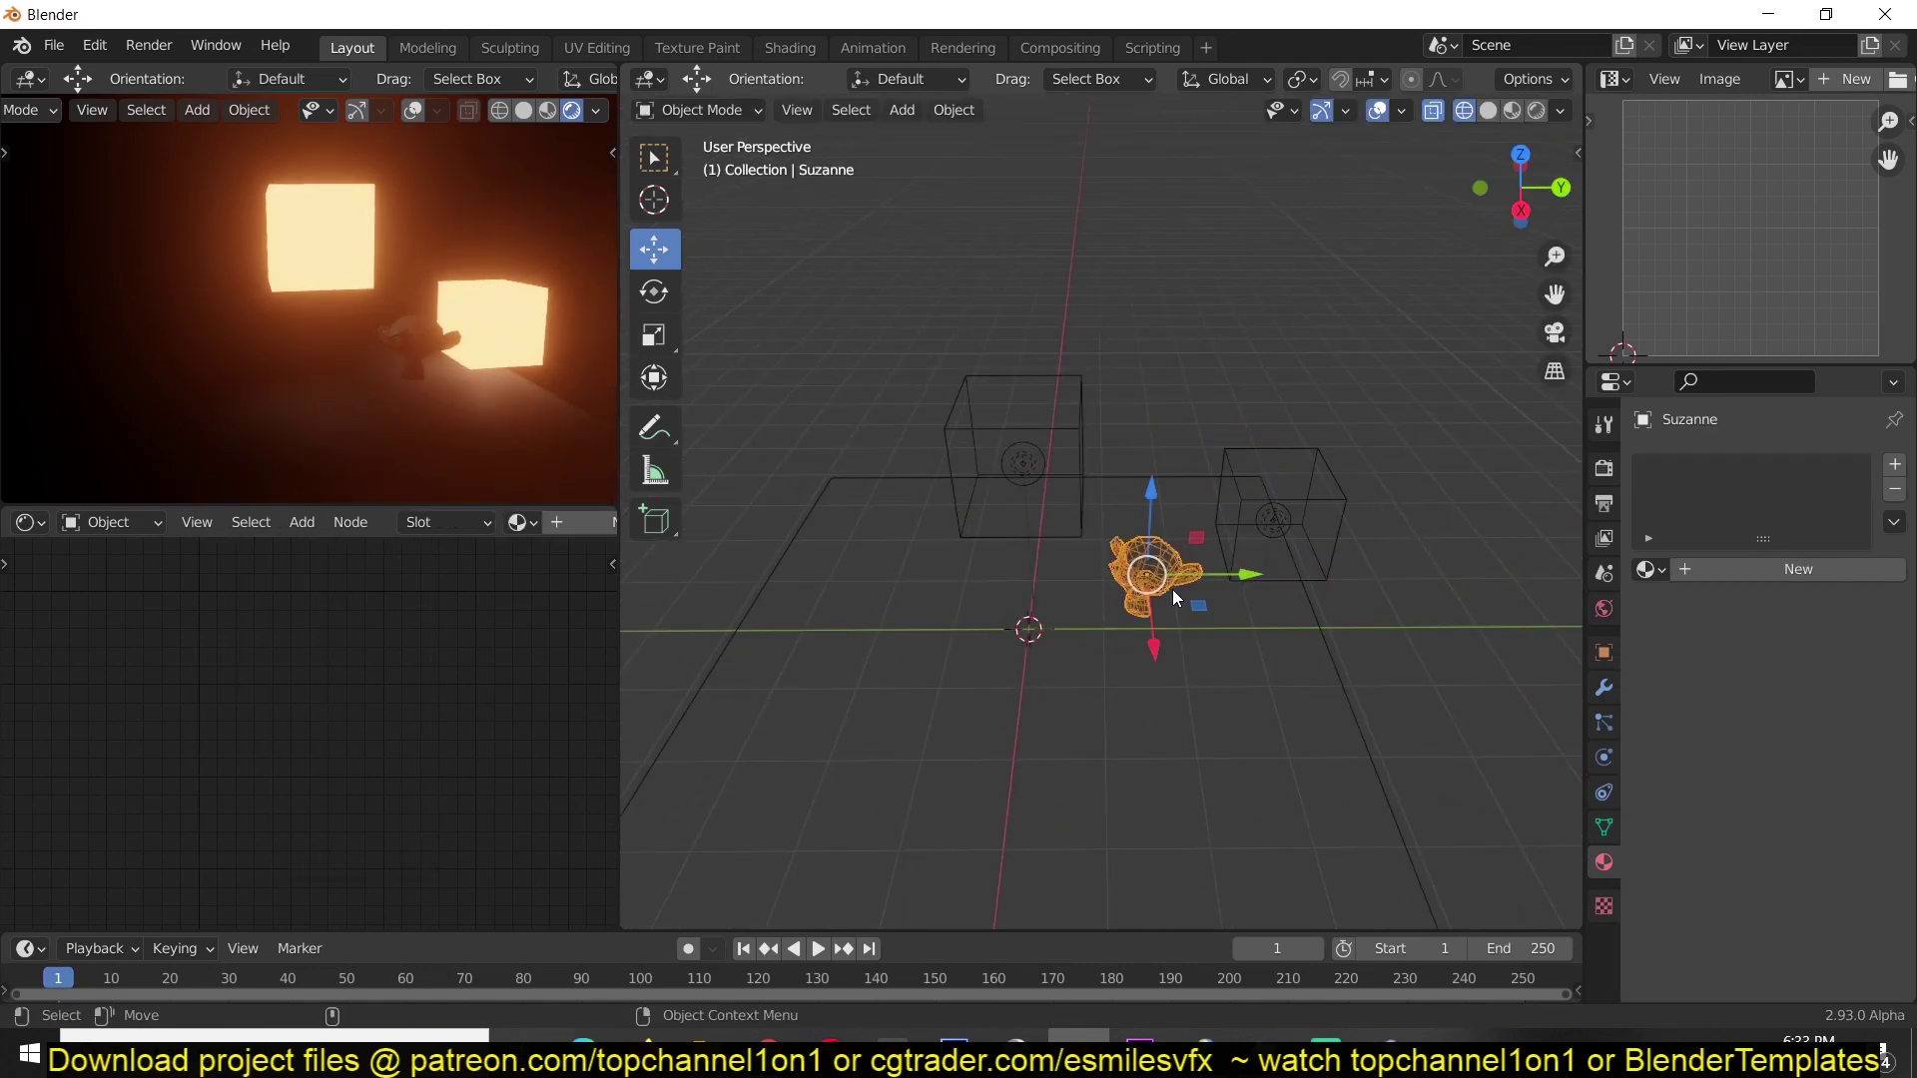
pyautogui.press('s')
pyautogui.click(1154, 545)
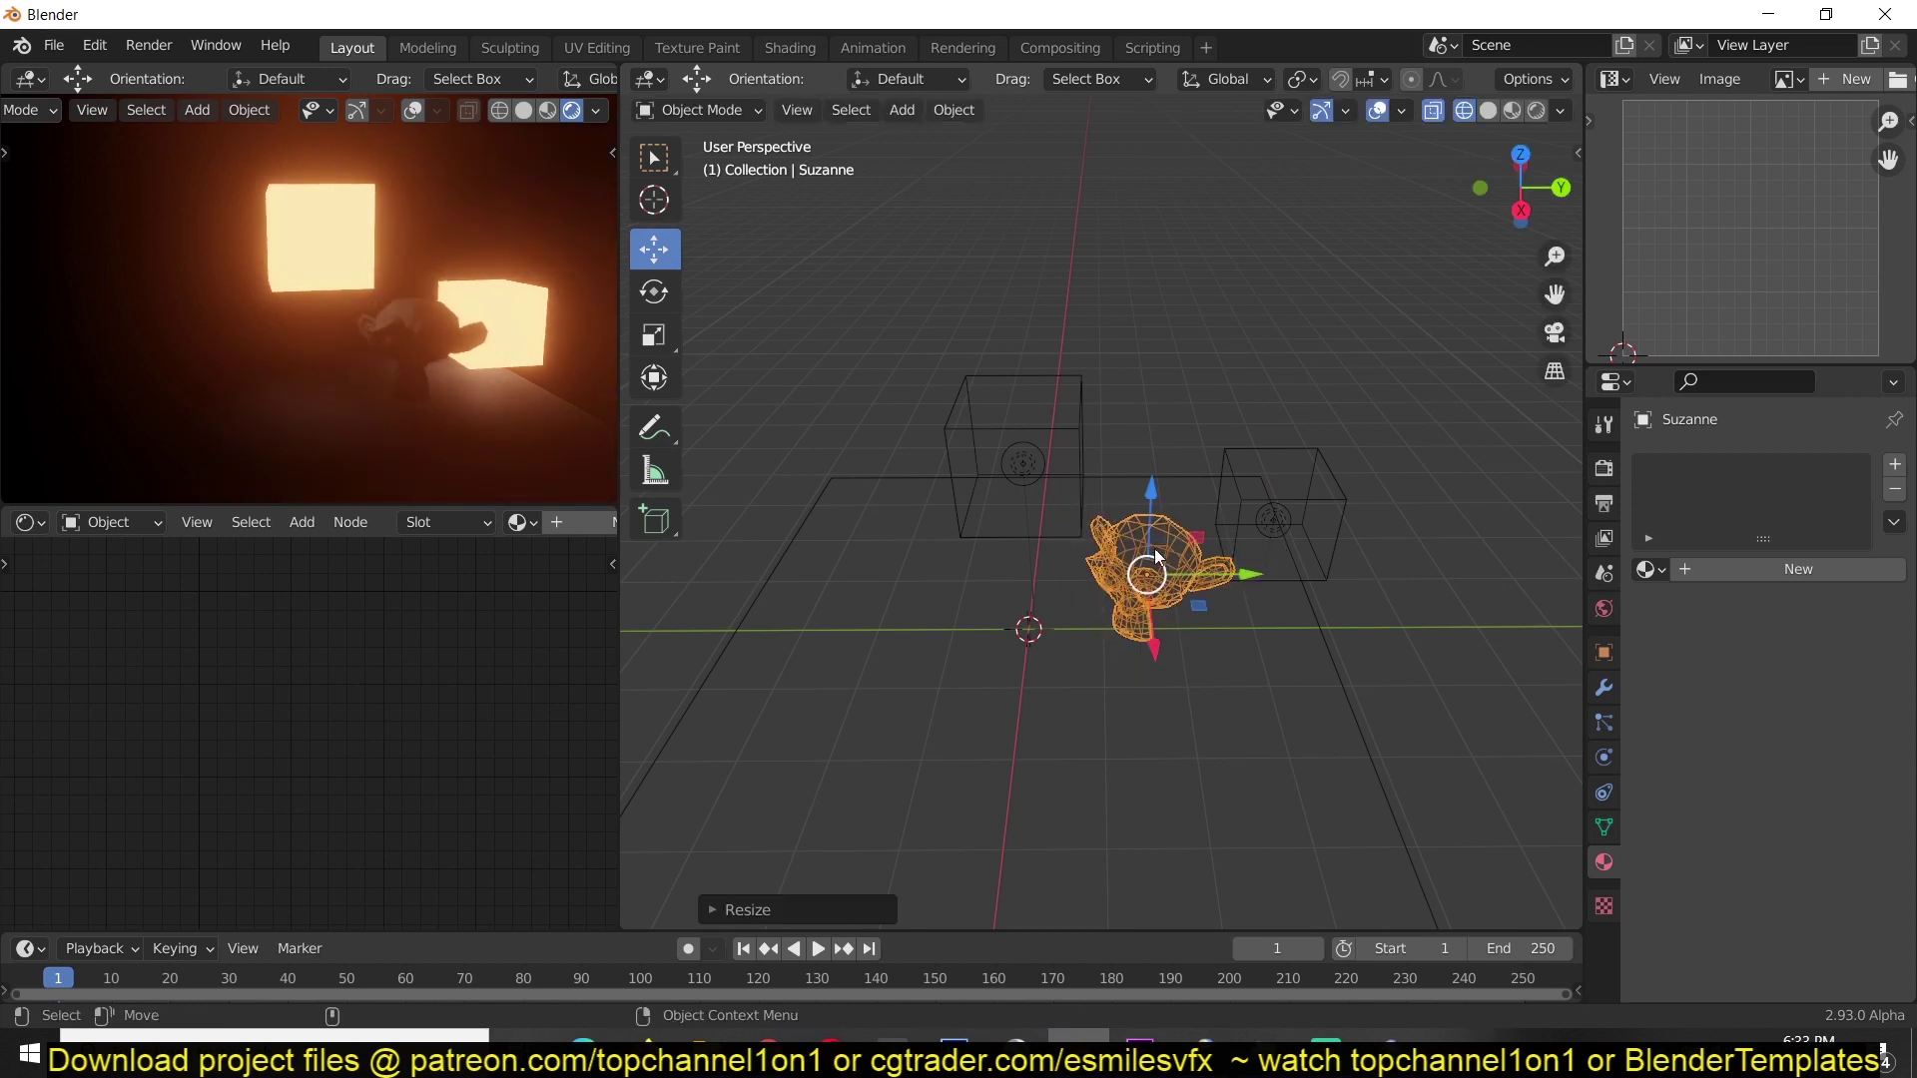
pyautogui.rightClick(1158, 537)
pyautogui.click(1166, 534)
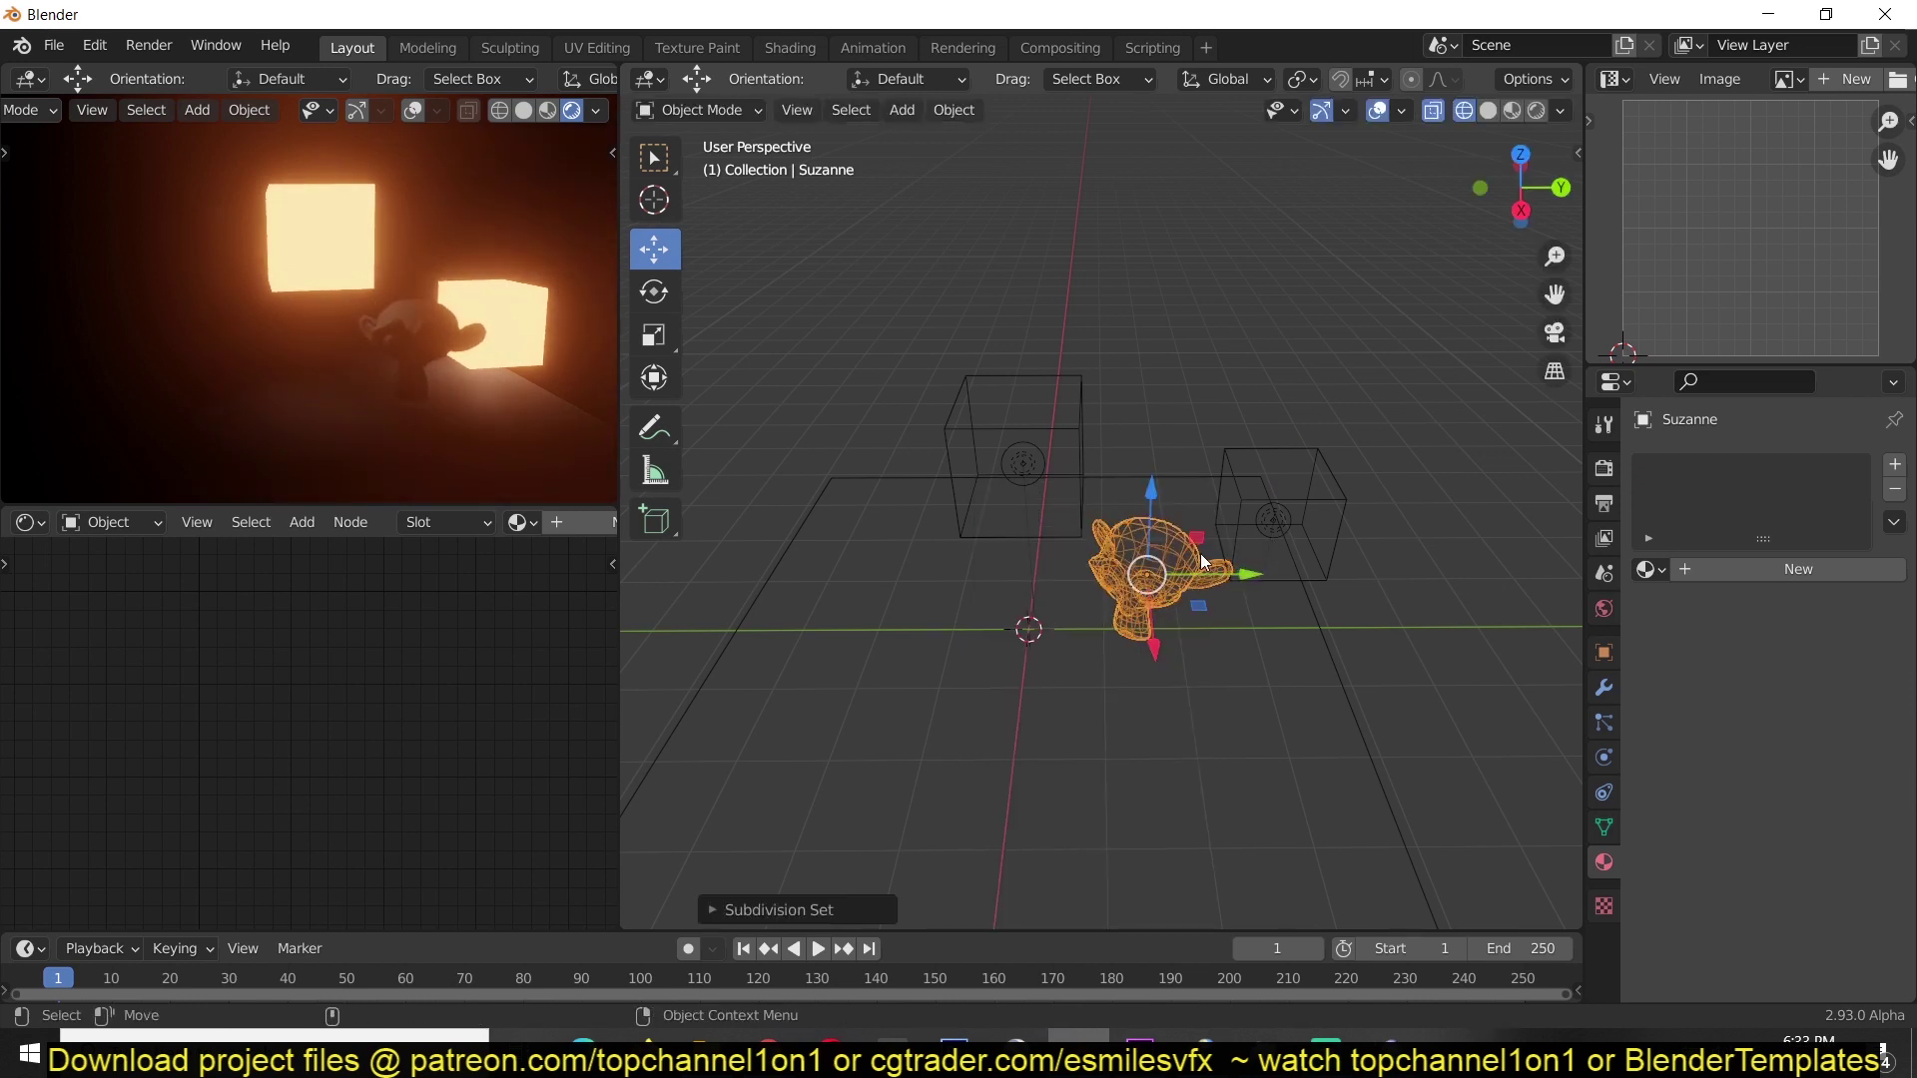
pyautogui.click(1298, 515)
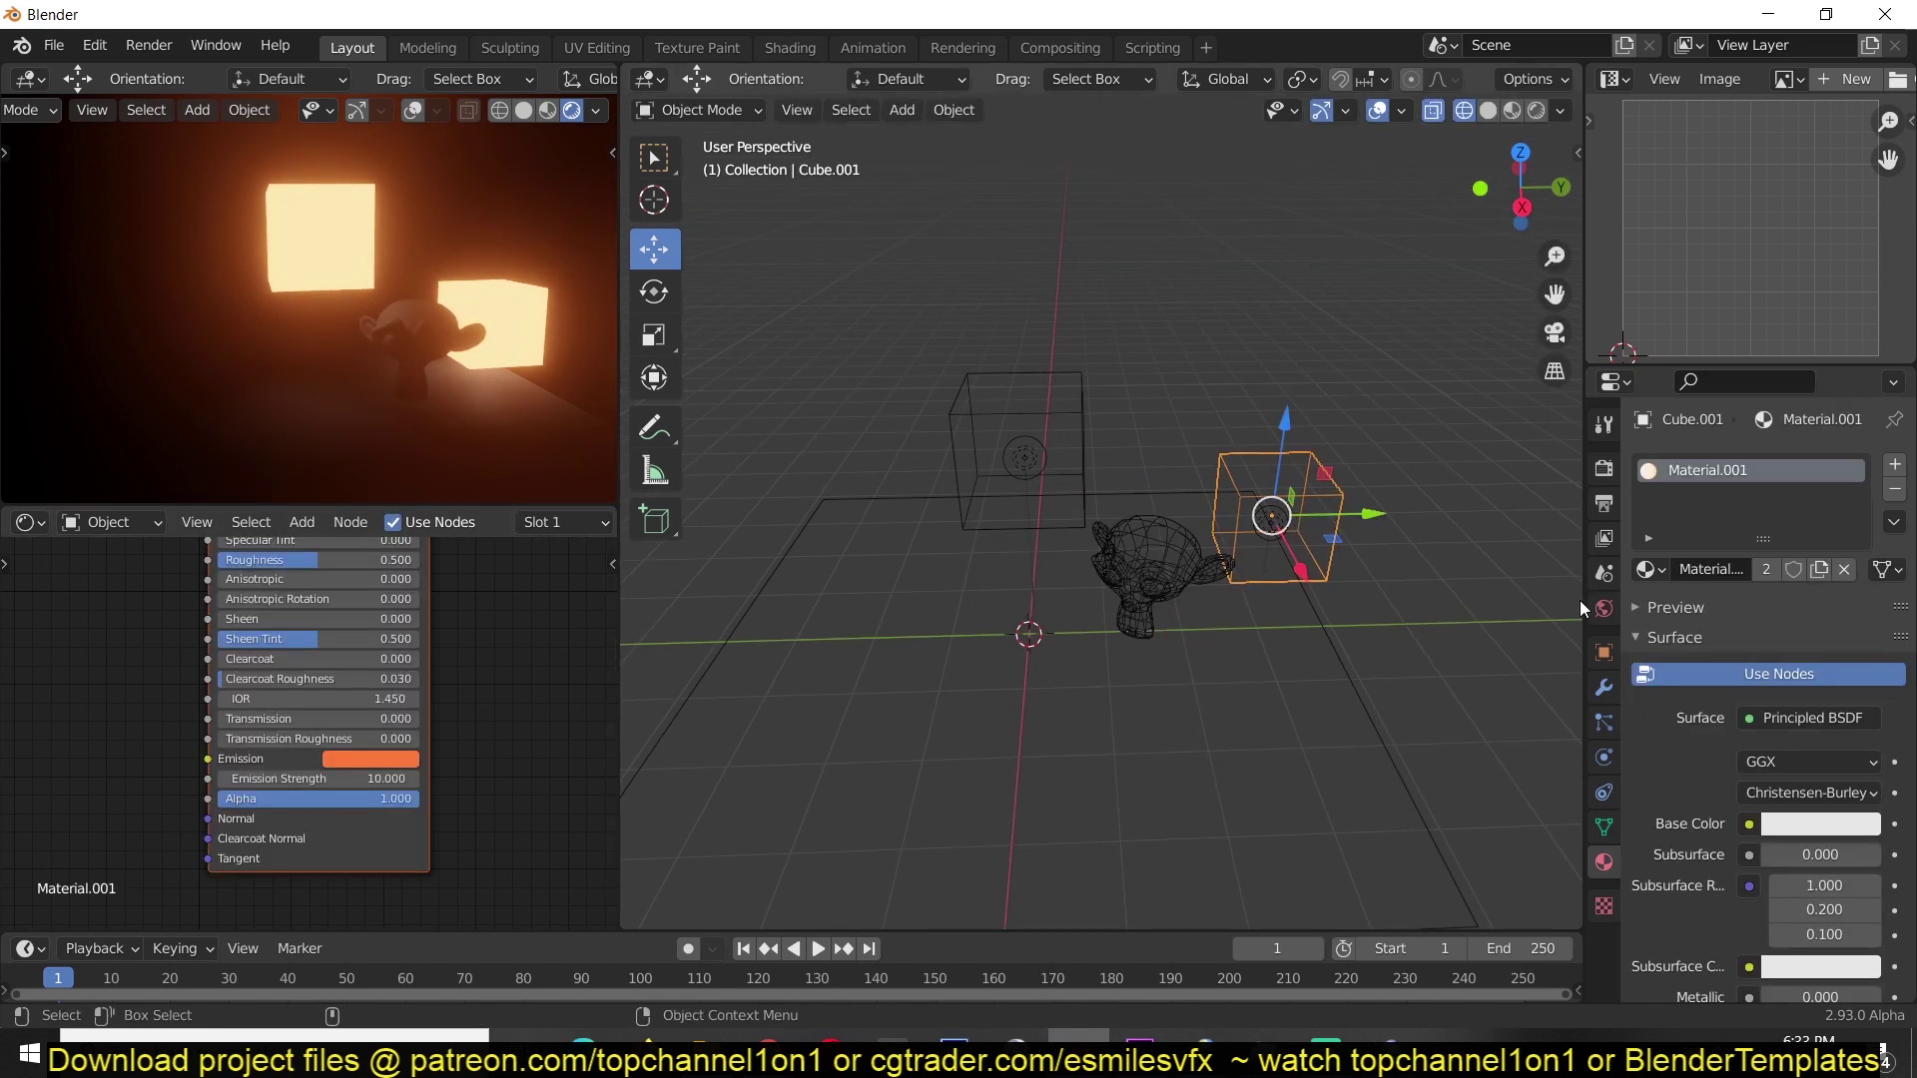
# Give the duplicate a single-user material with light blue emission and tint its light blue-violet.
pyautogui.click(1775, 567)
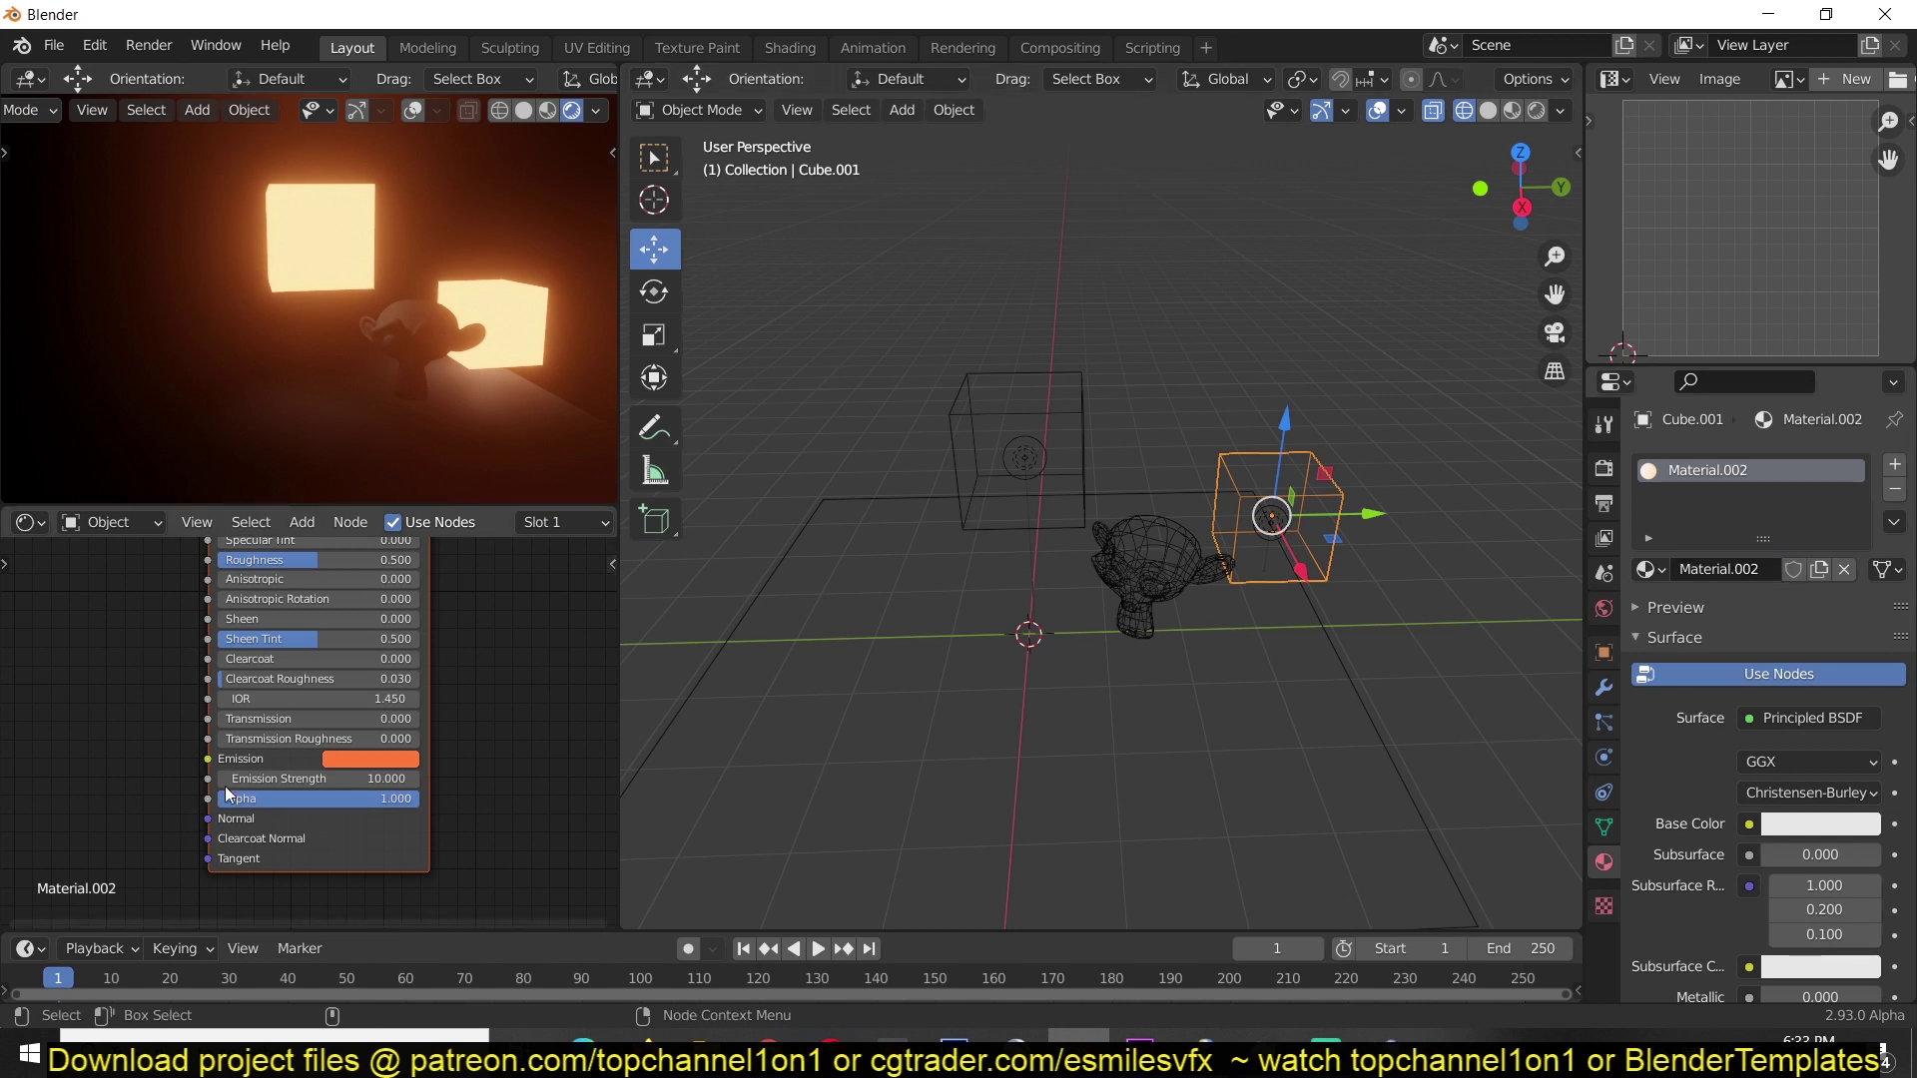
pyautogui.click(363, 761)
pyautogui.moveTo(387, 593); pyautogui.dragTo(423, 540)
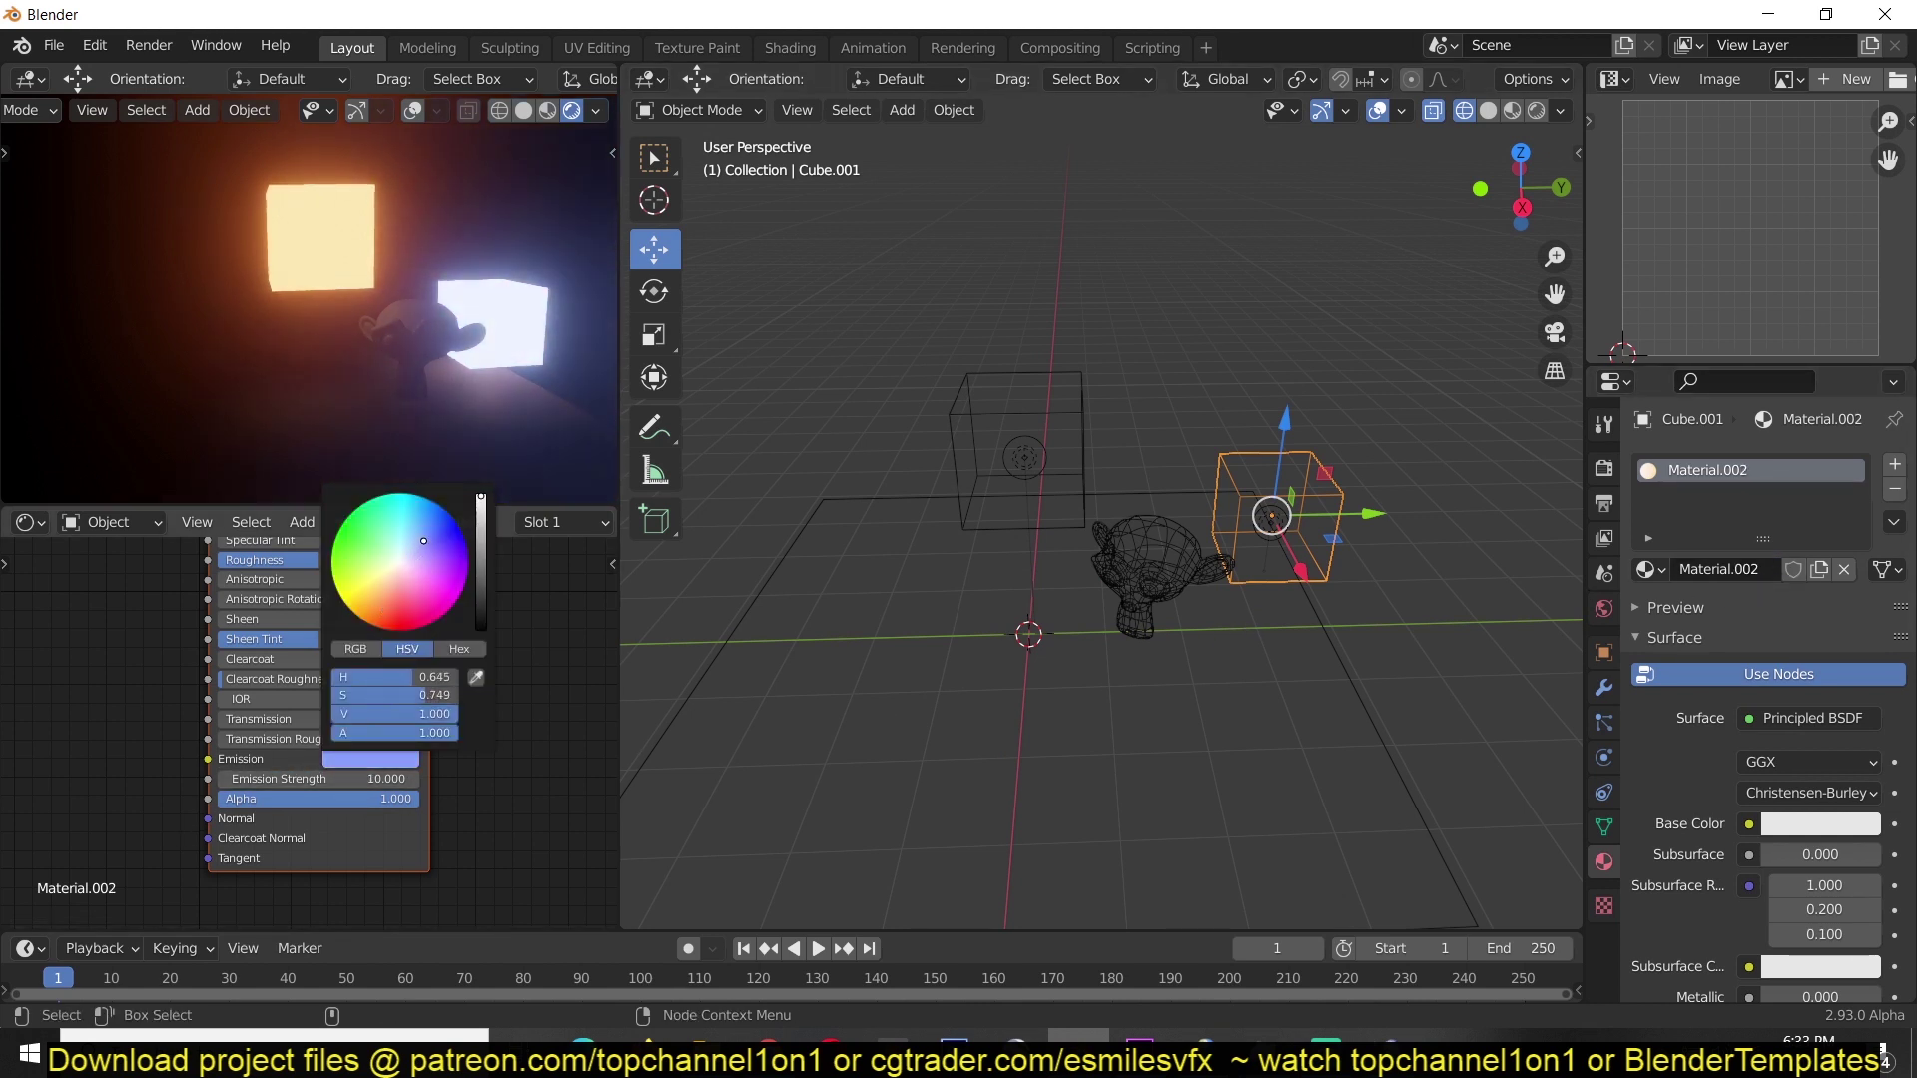
pyautogui.click(1270, 522)
pyautogui.click(1765, 599)
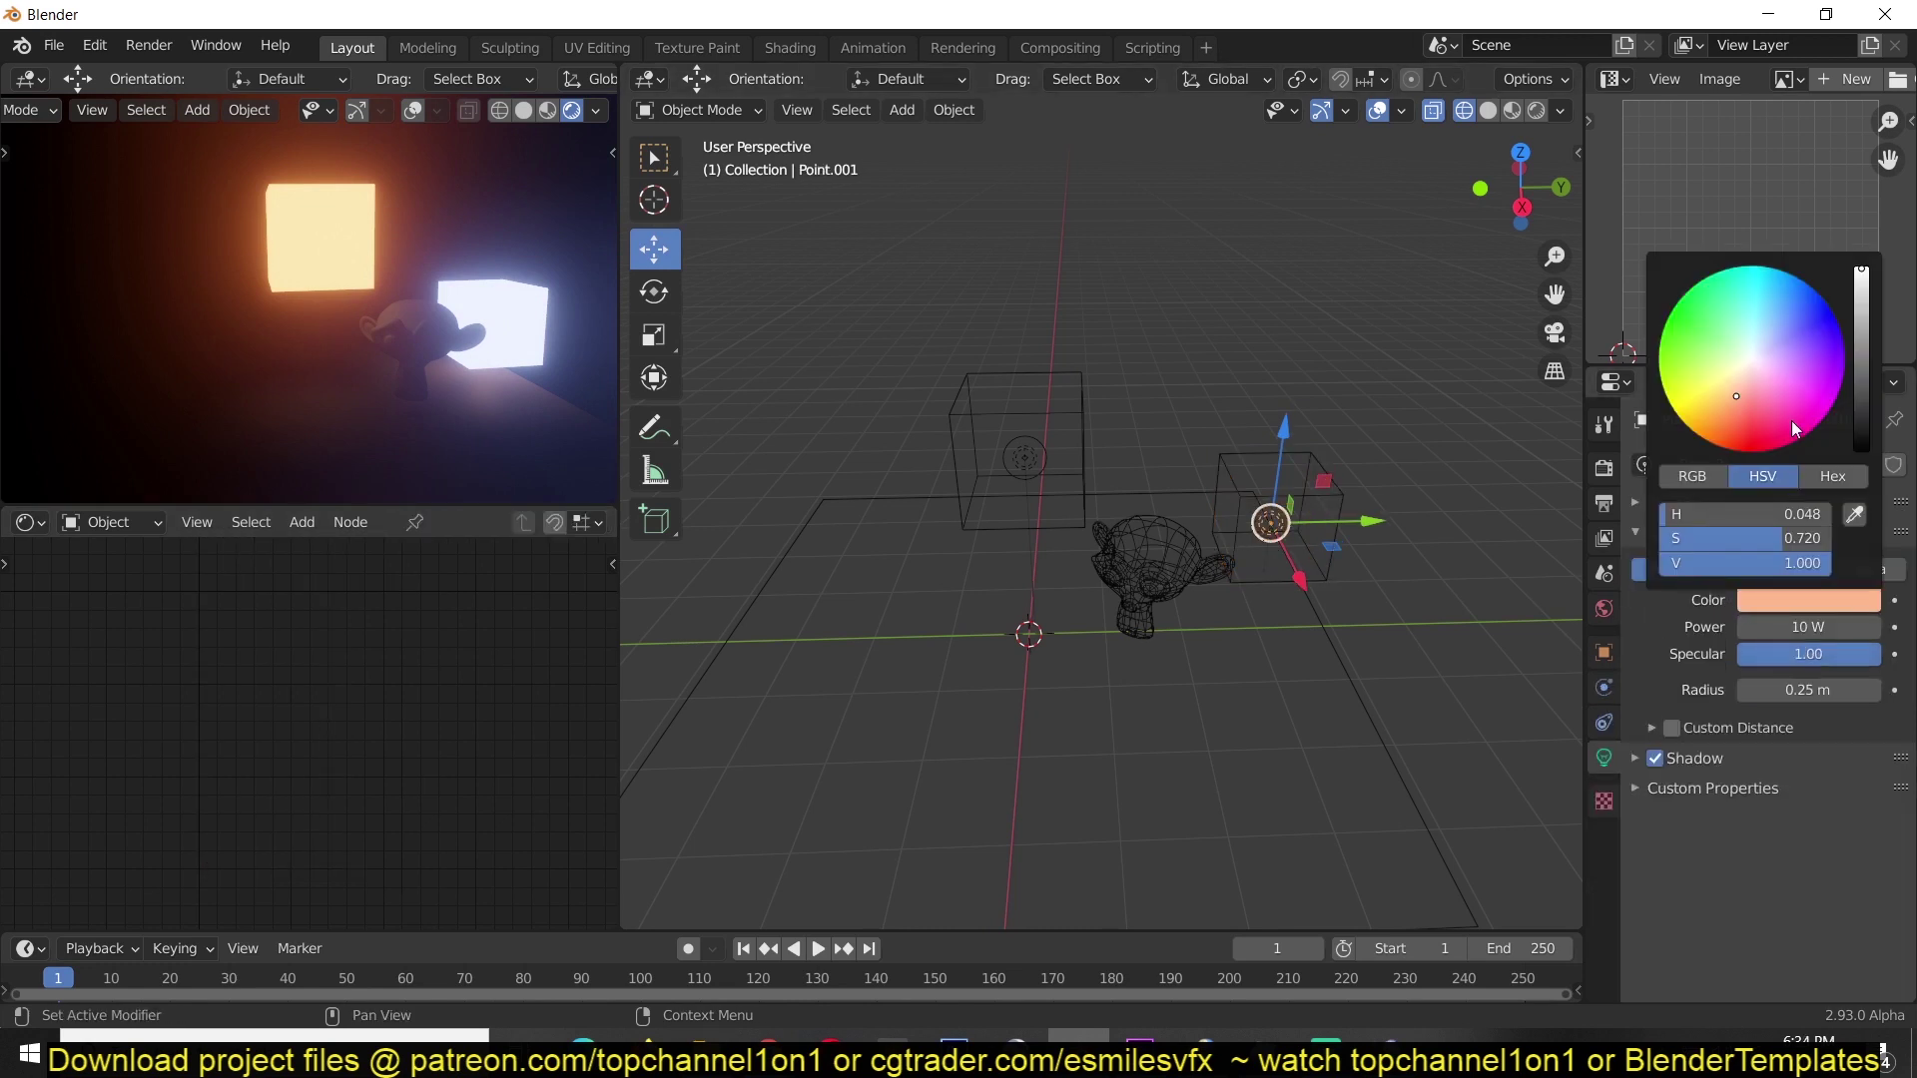
pyautogui.moveTo(1800, 414); pyautogui.dragTo(1803, 346)
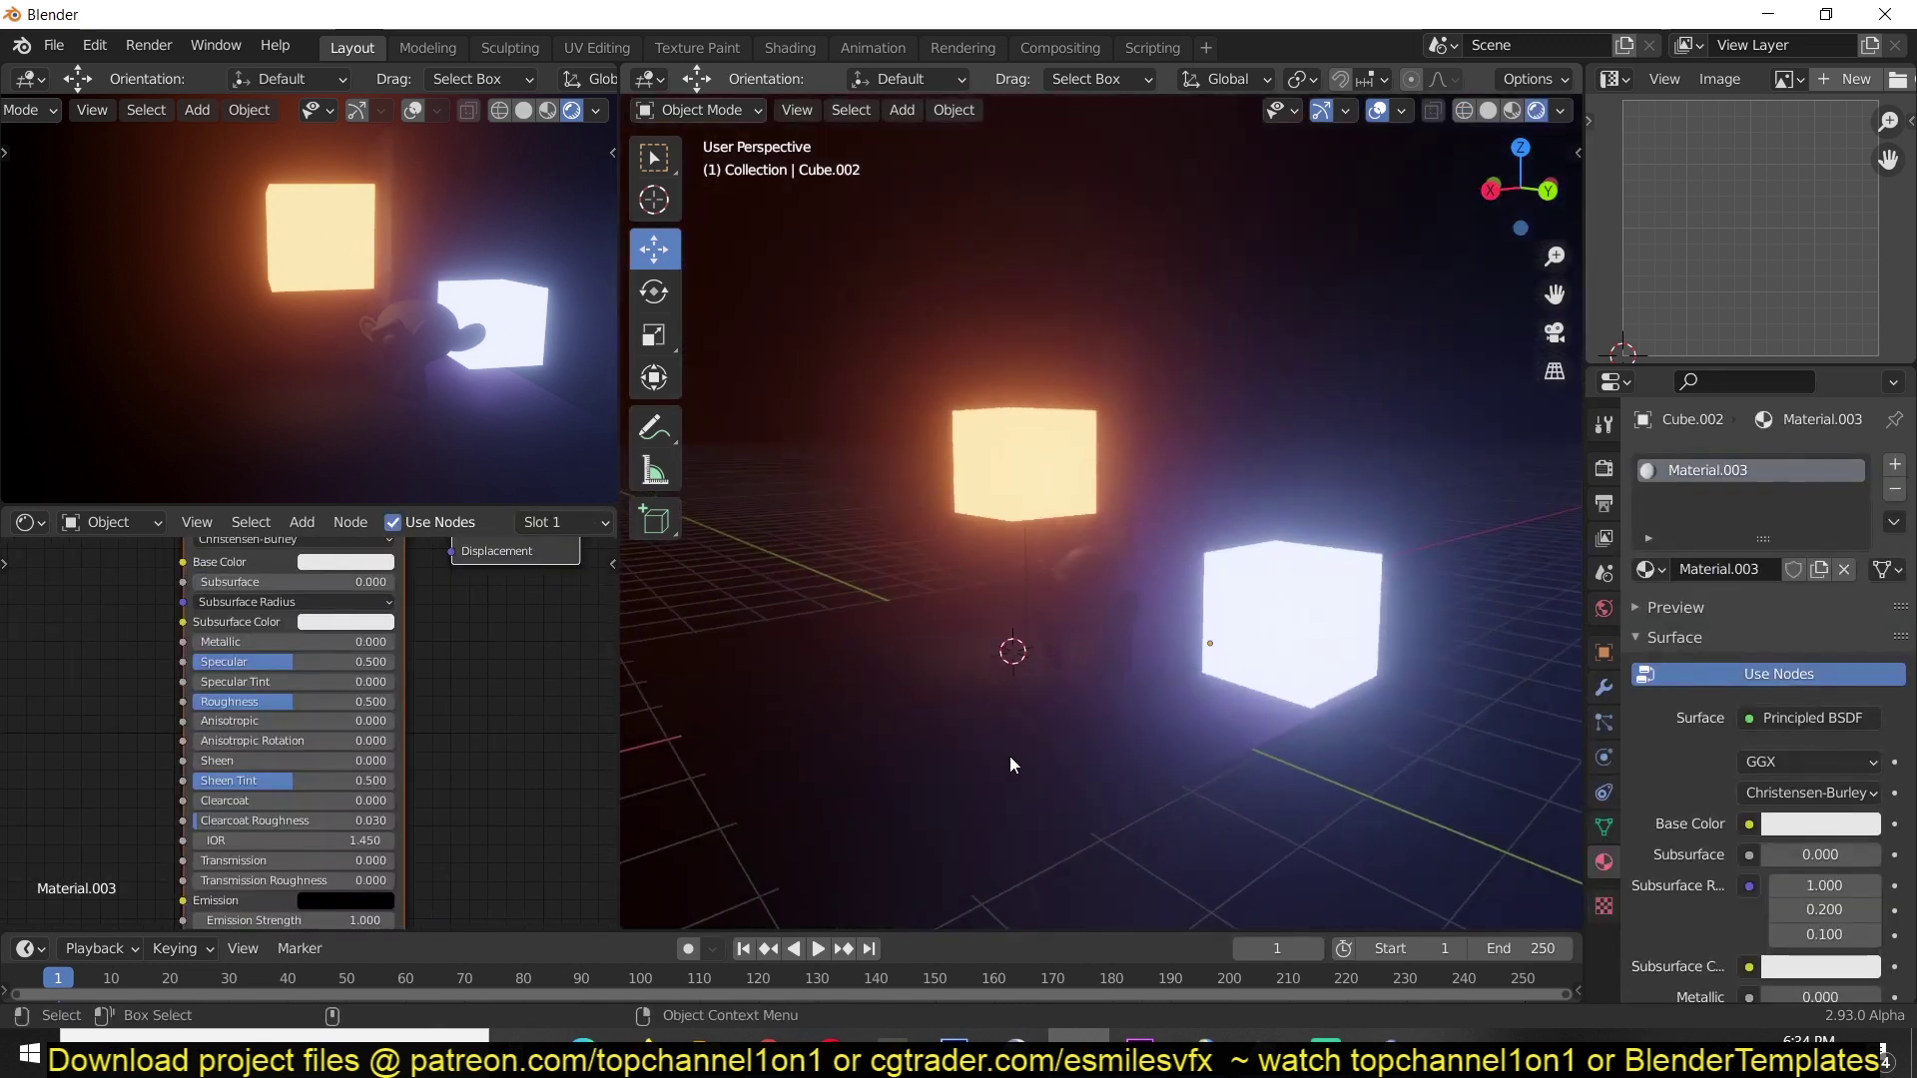
# Scale up the ground plane and orbit the views to show the back wall.
pyautogui.click(1009, 757)
pyautogui.press('s')
pyautogui.click(1063, 788)
pyautogui.click(950, 633)
pyautogui.moveTo(950, 633); pyautogui.dragTo(1032, 665, button='middle')
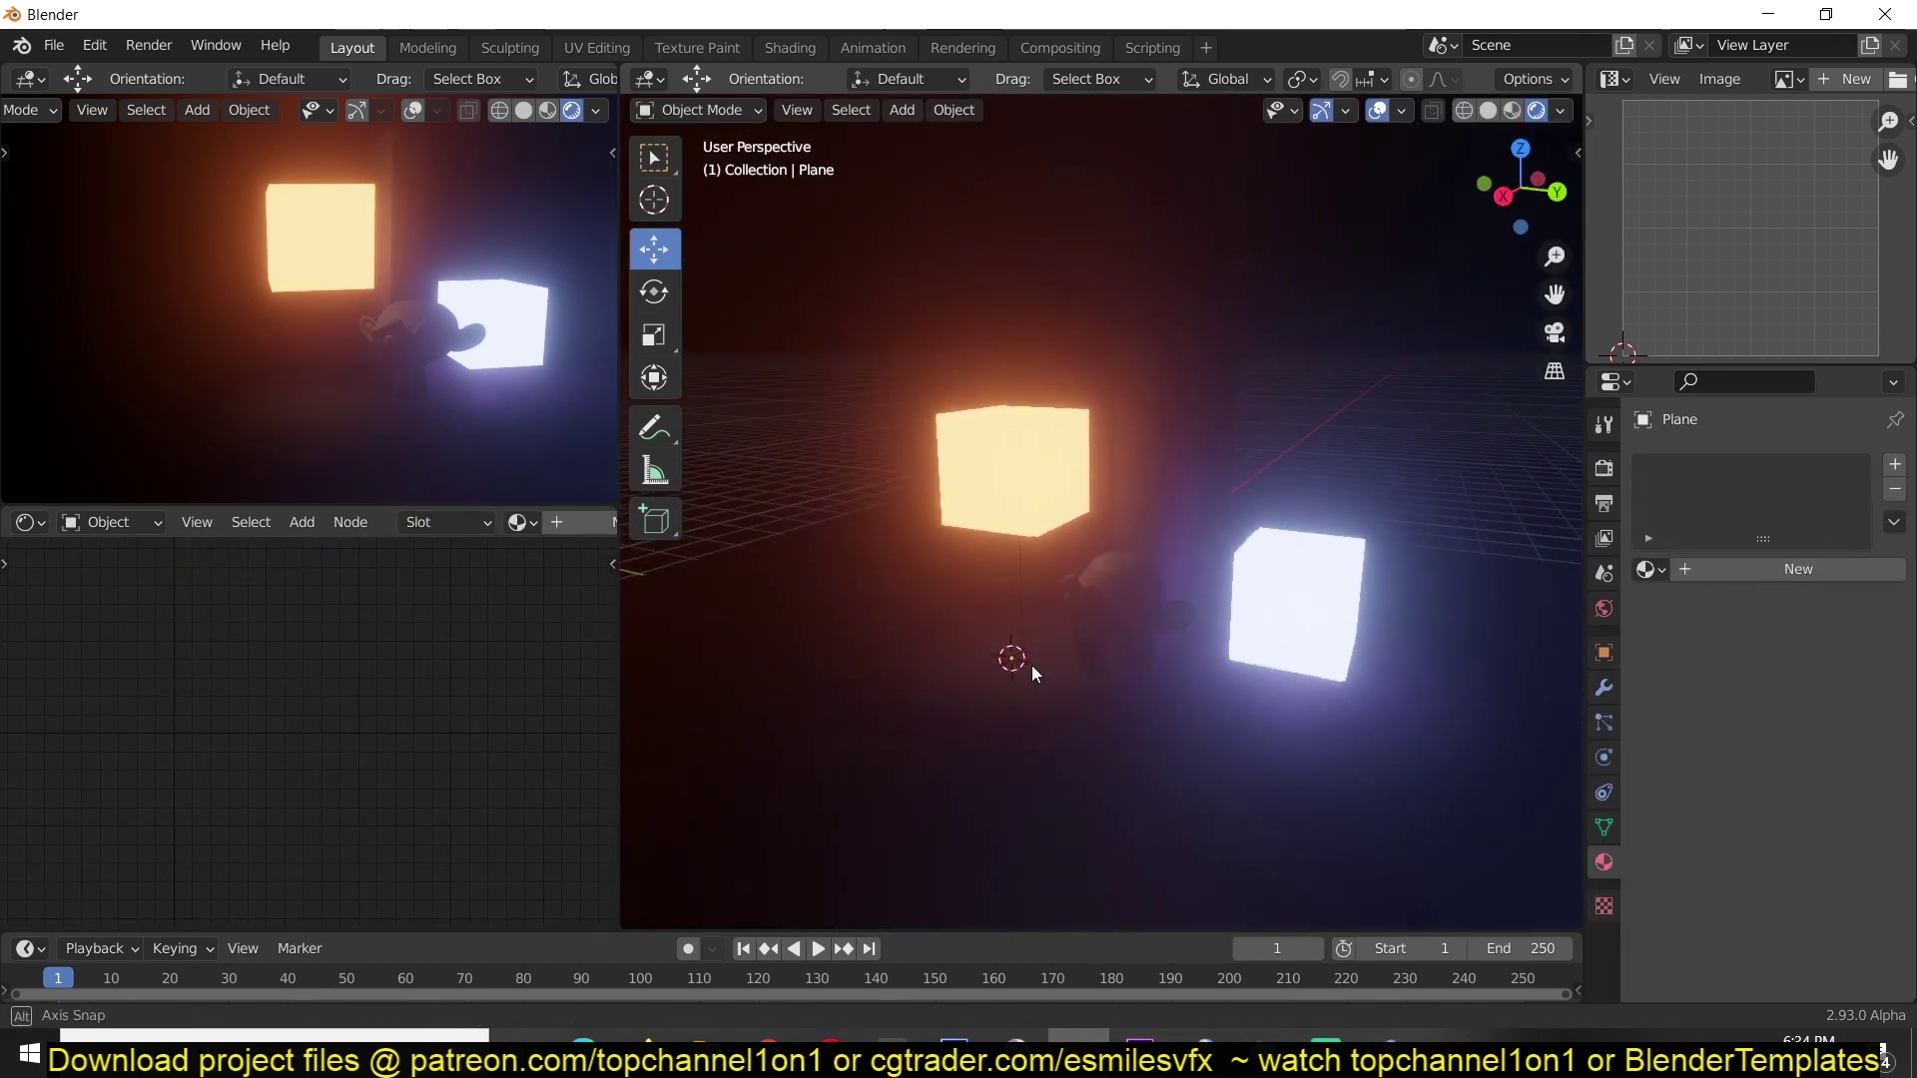
pyautogui.moveTo(206, 307); pyautogui.dragTo(291, 380, button='middle')
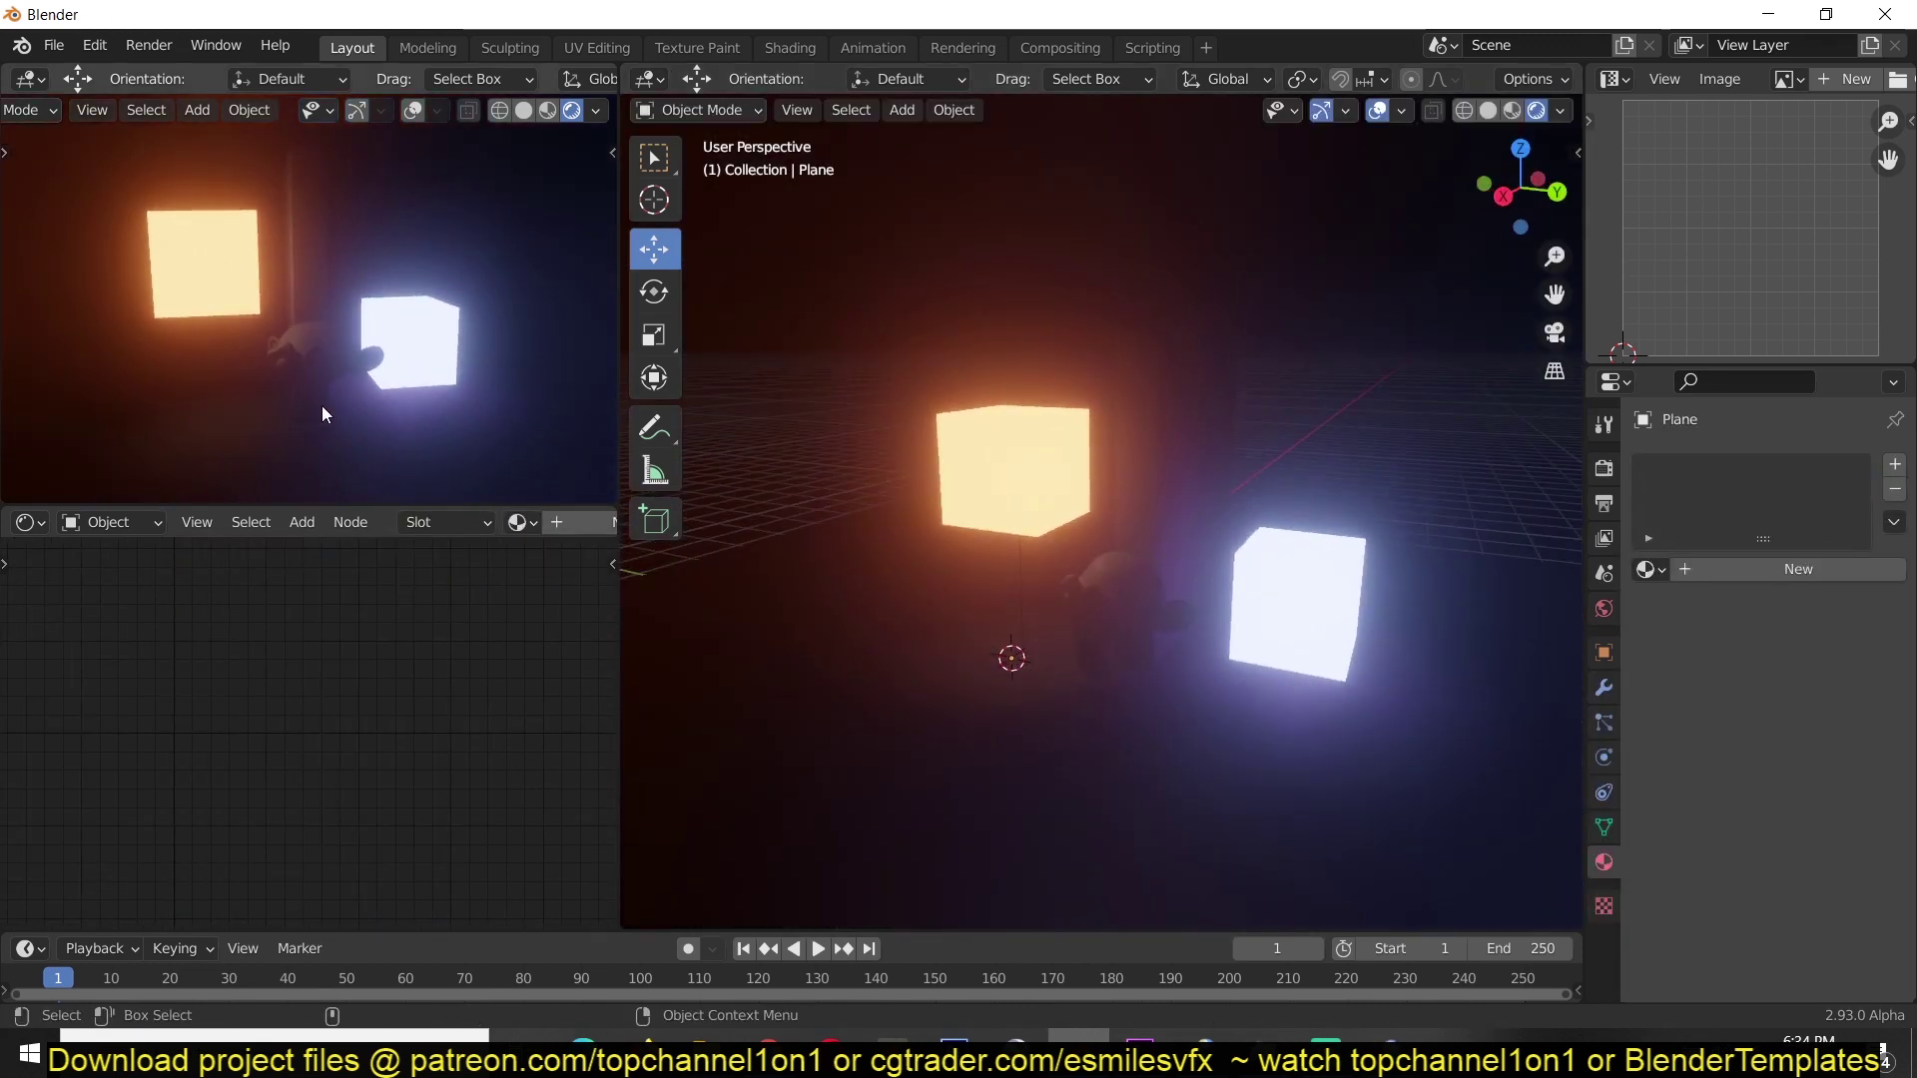